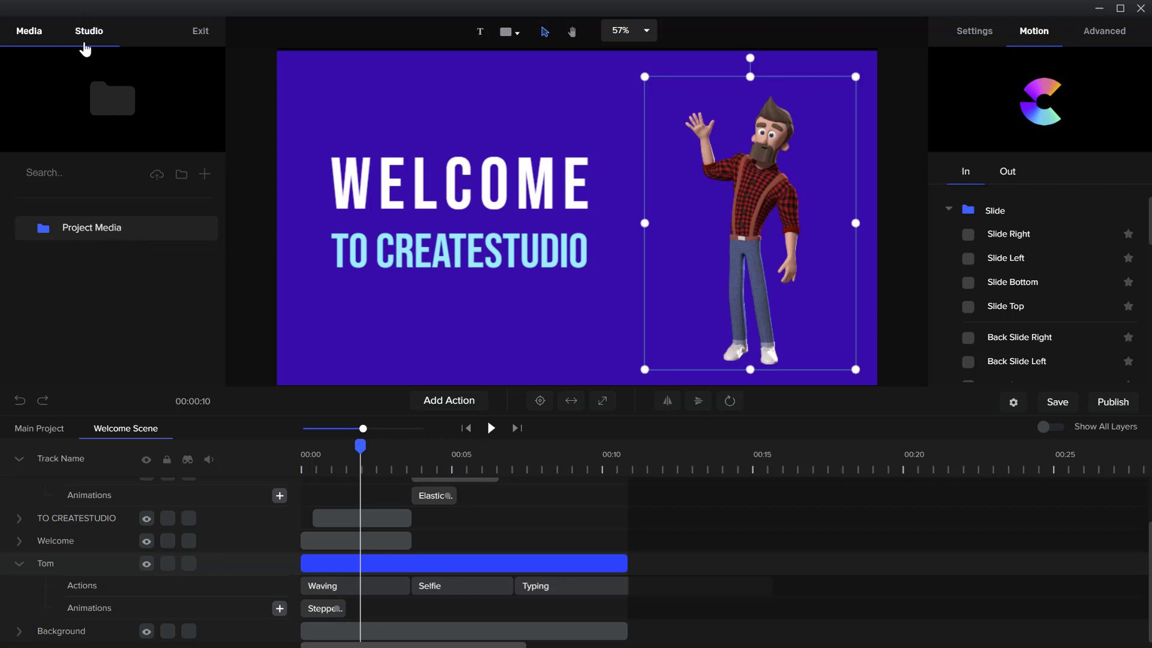
# Return from the Welcome Scene to the main project and exit the editor to the project list
pyautogui.click(976, 32)
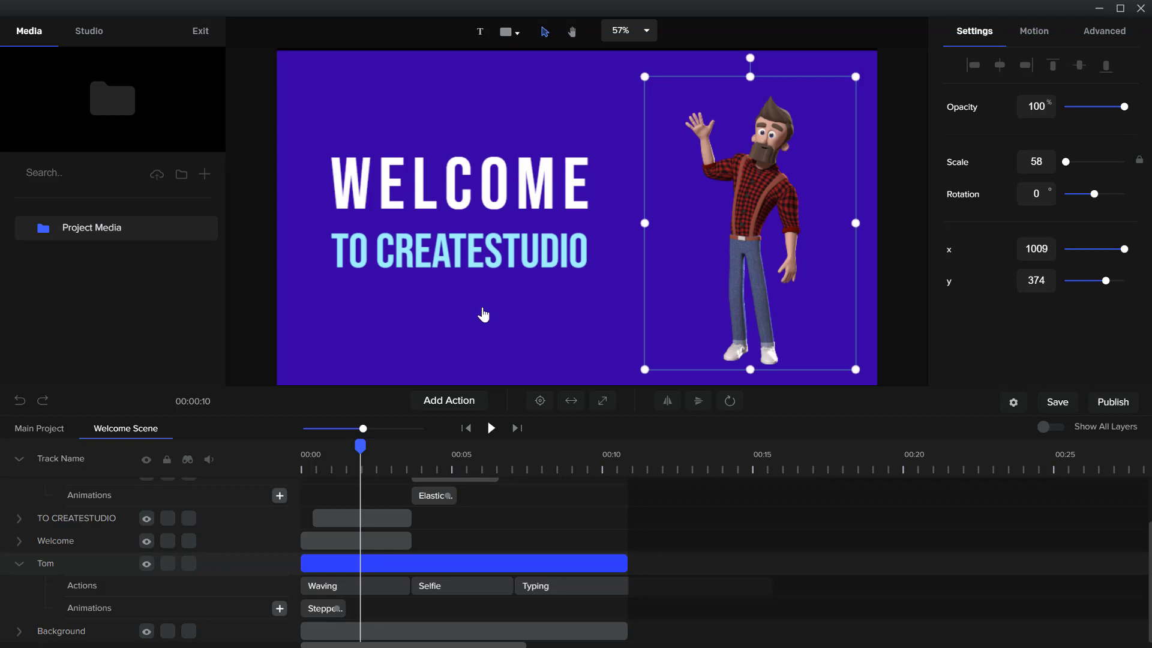
pyautogui.scroll(2, 462, 536)
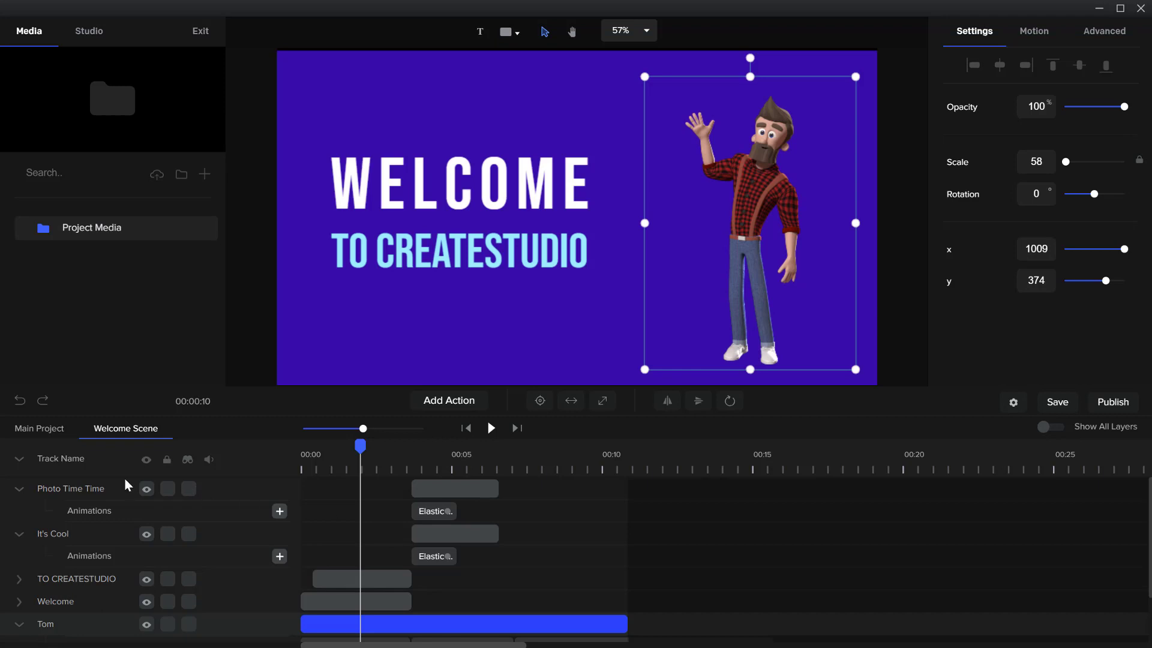
pyautogui.click(46, 433)
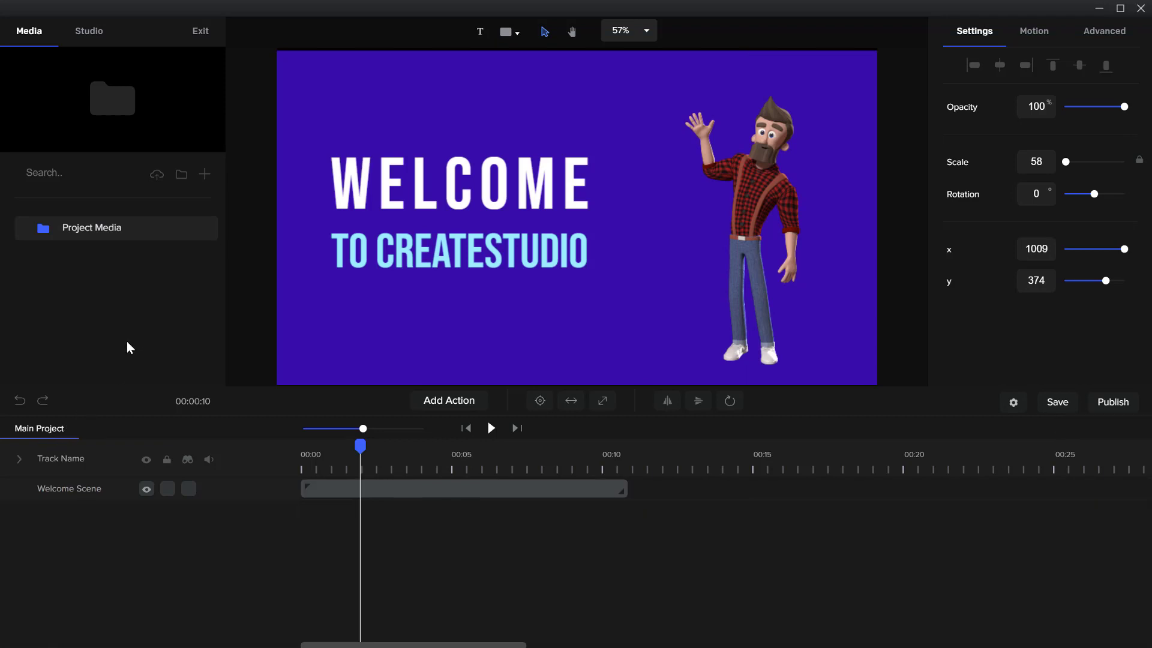
pyautogui.click(199, 33)
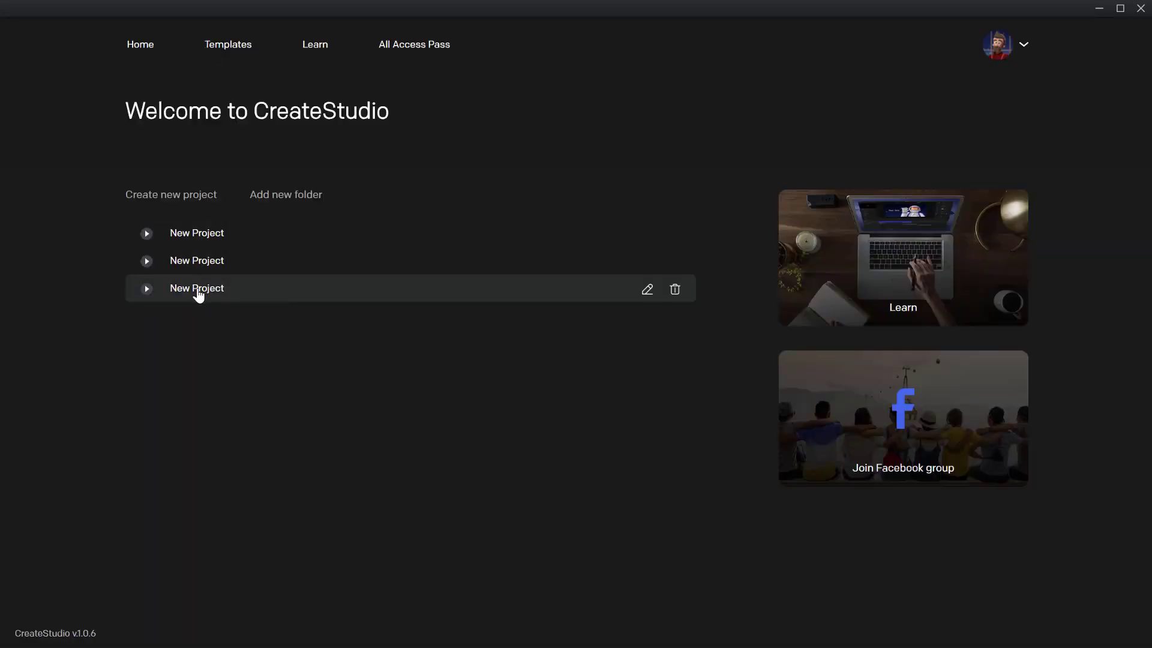
# Rename the third project in the list to "New Video"
pyautogui.click(288, 290)
pyautogui.click(640, 293)
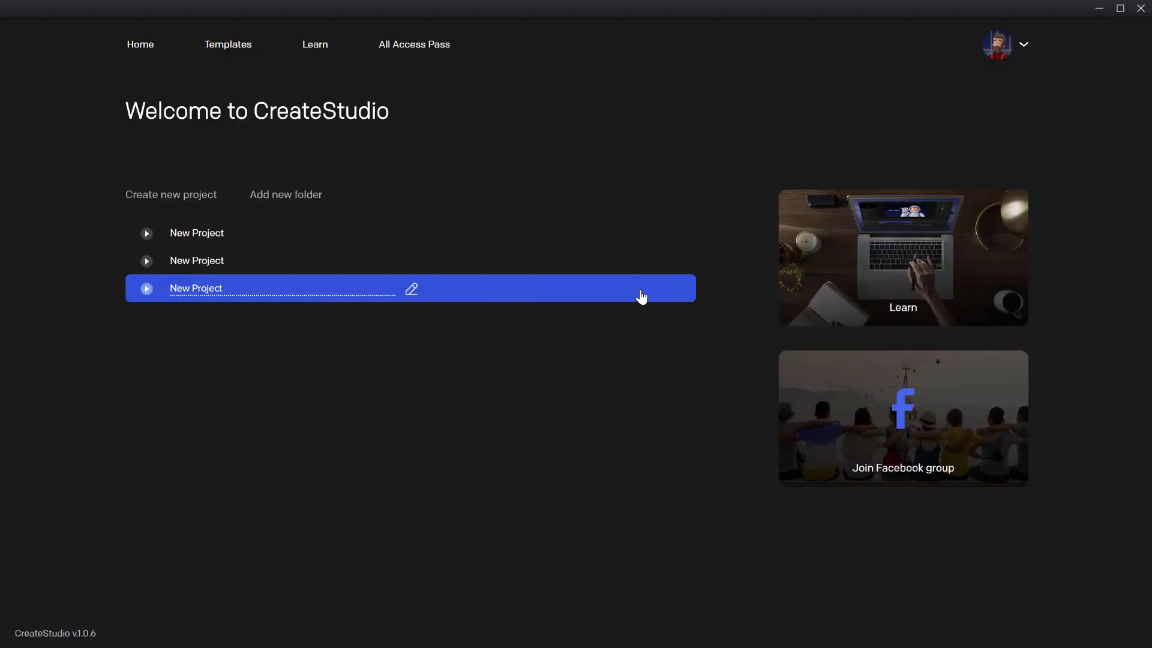
pyautogui.moveTo(223, 289); pyautogui.dragTo(167, 292)
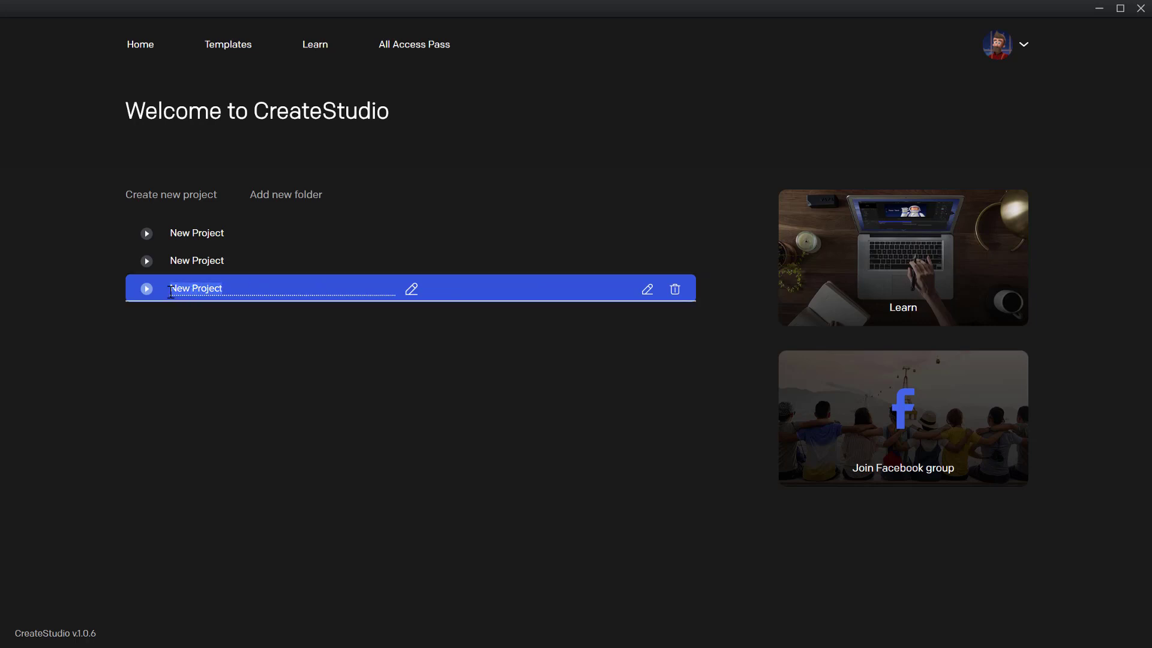
pyautogui.write('New ')
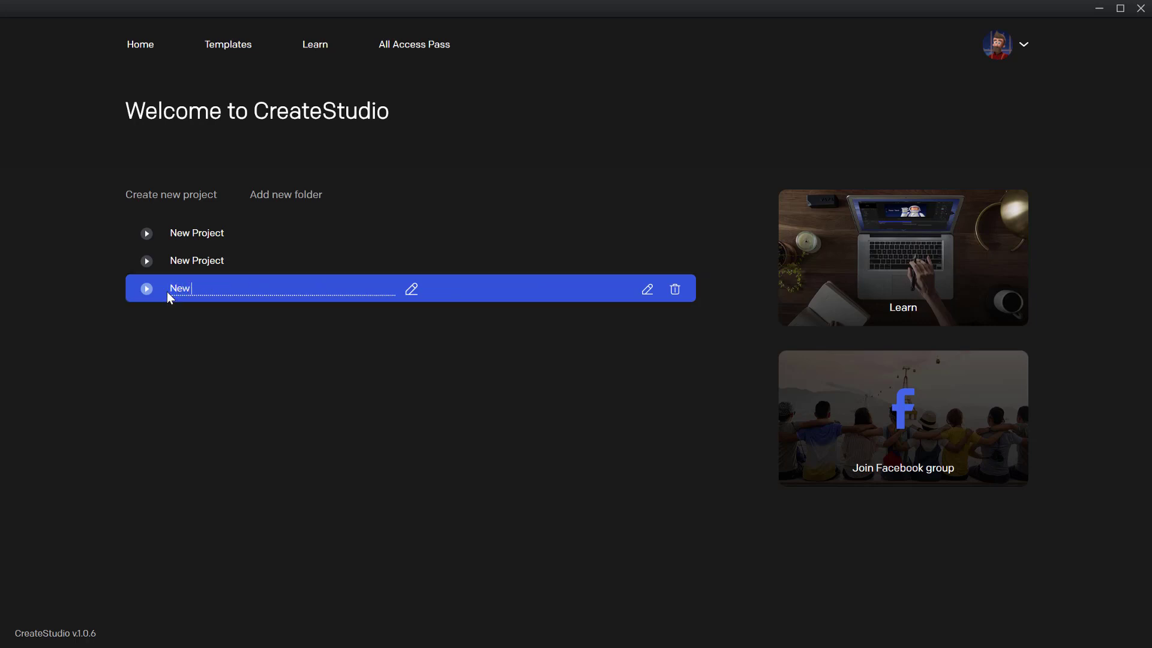
pyautogui.write('Video')
pyautogui.click(411, 289)
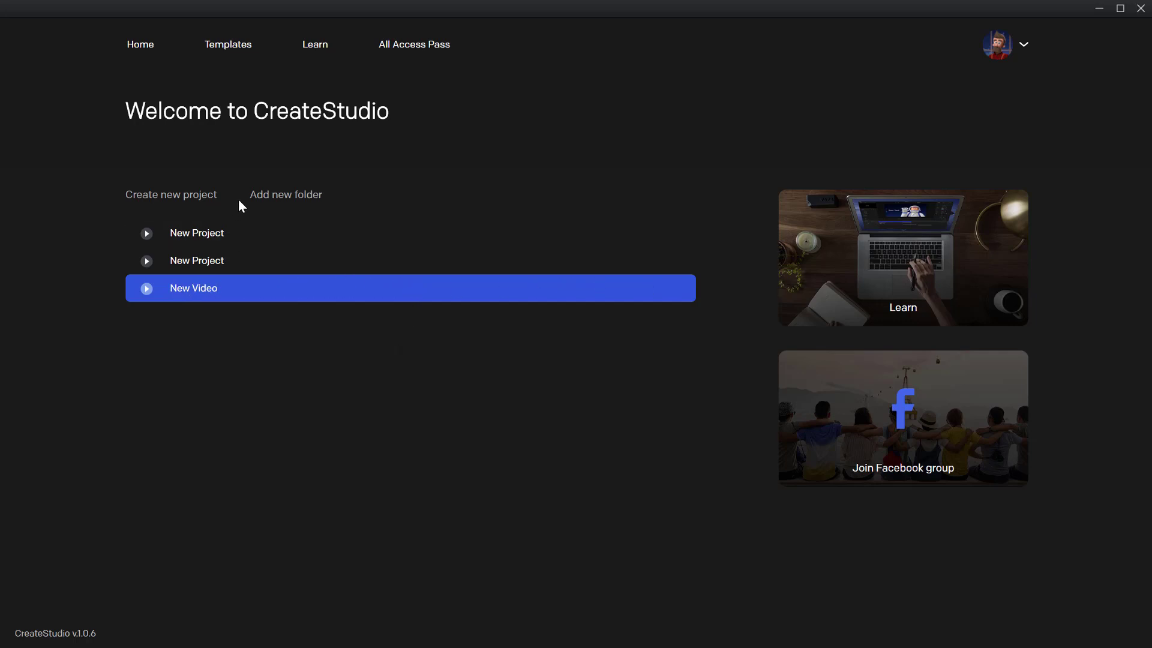
# Open the template library and preview Website showcase under Character Scenes and Macbook Display under Devices
pyautogui.click(223, 47)
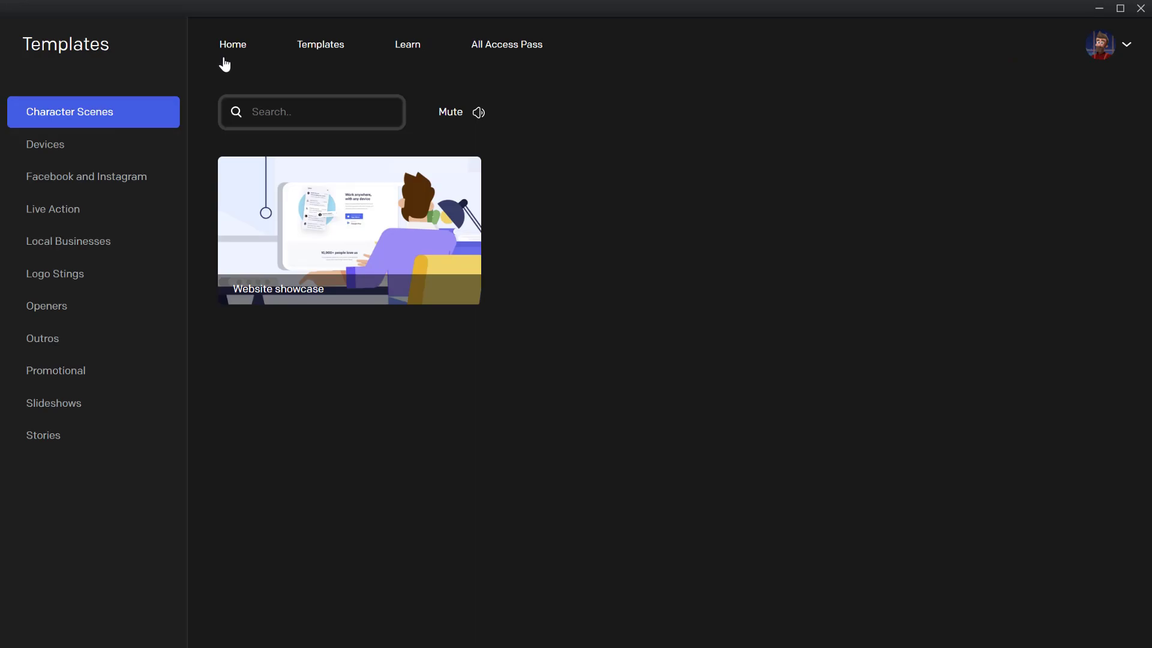
pyautogui.click(76, 150)
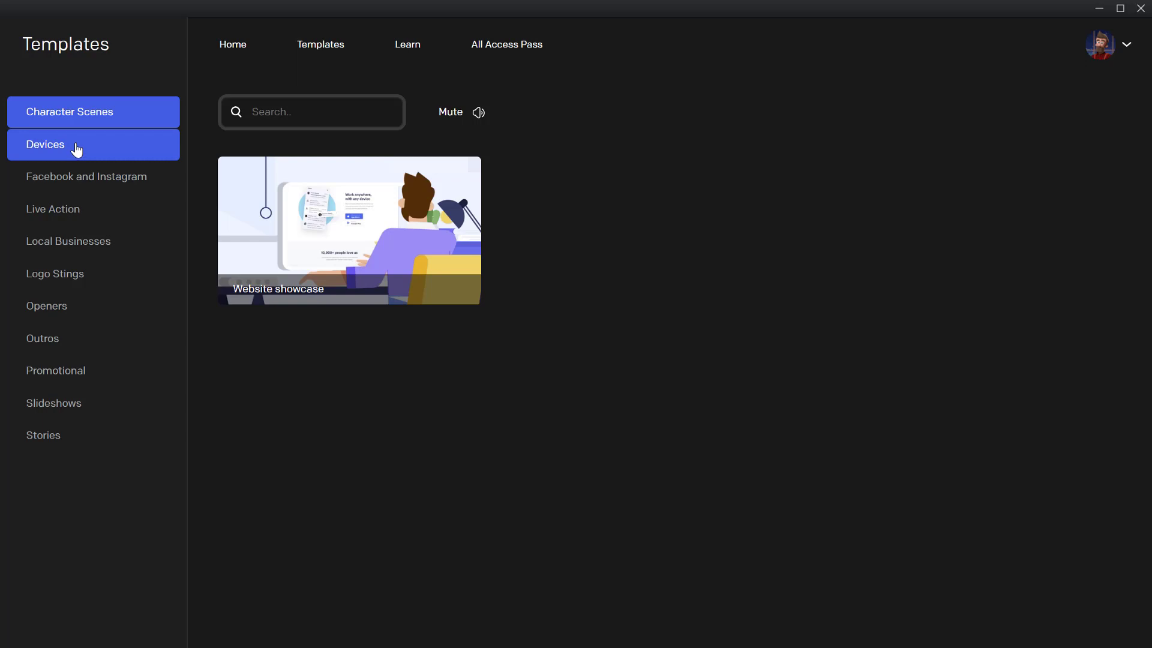
pyautogui.click(329, 224)
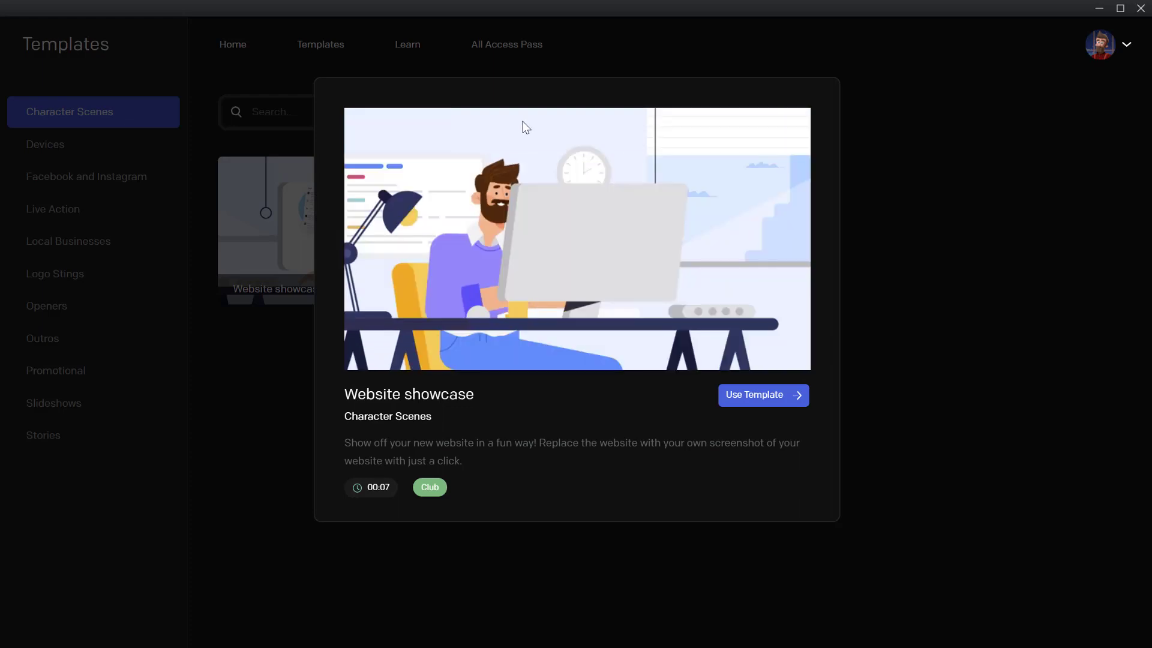
pyautogui.click(234, 288)
pyautogui.click(146, 154)
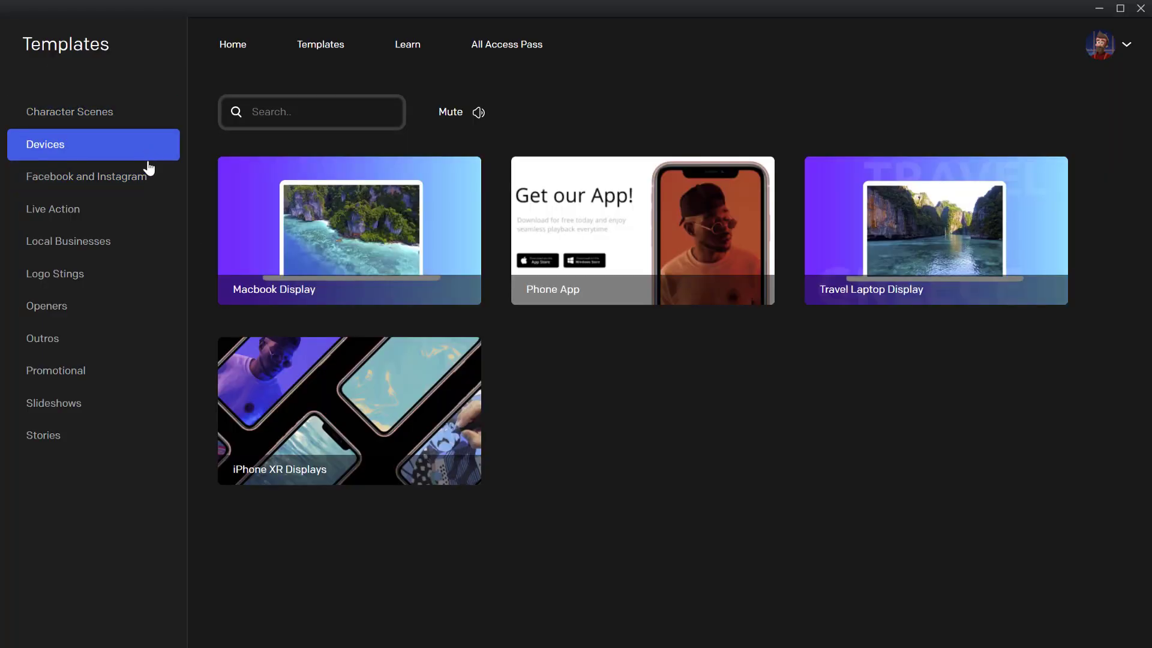
pyautogui.click(364, 227)
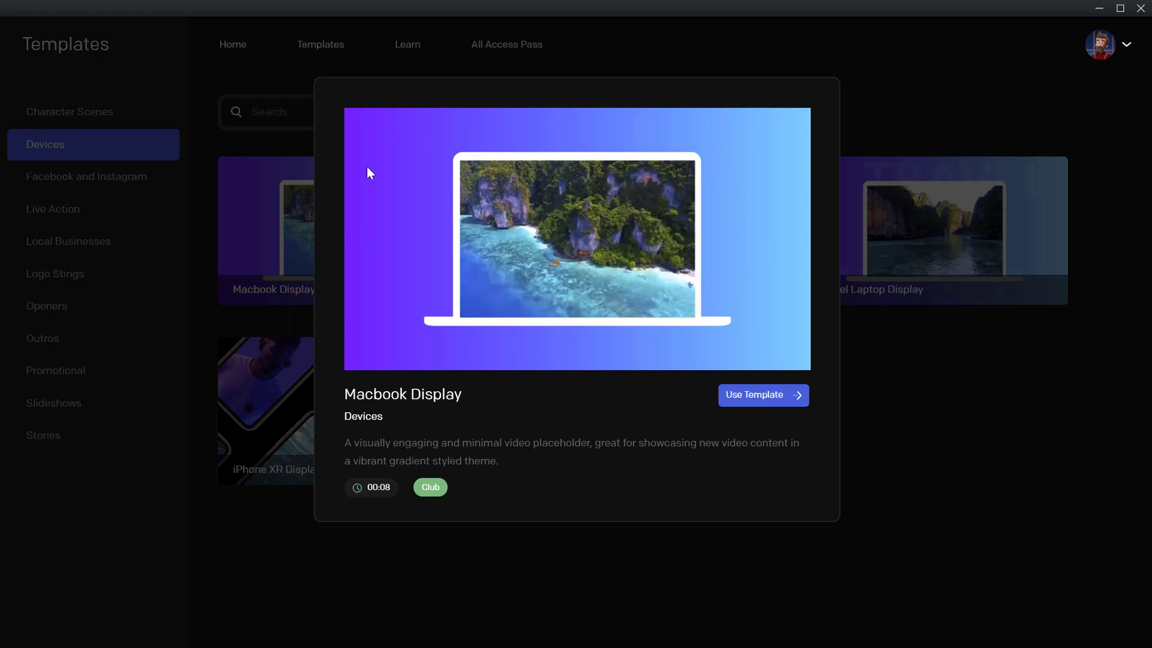
pyautogui.press('Escape')
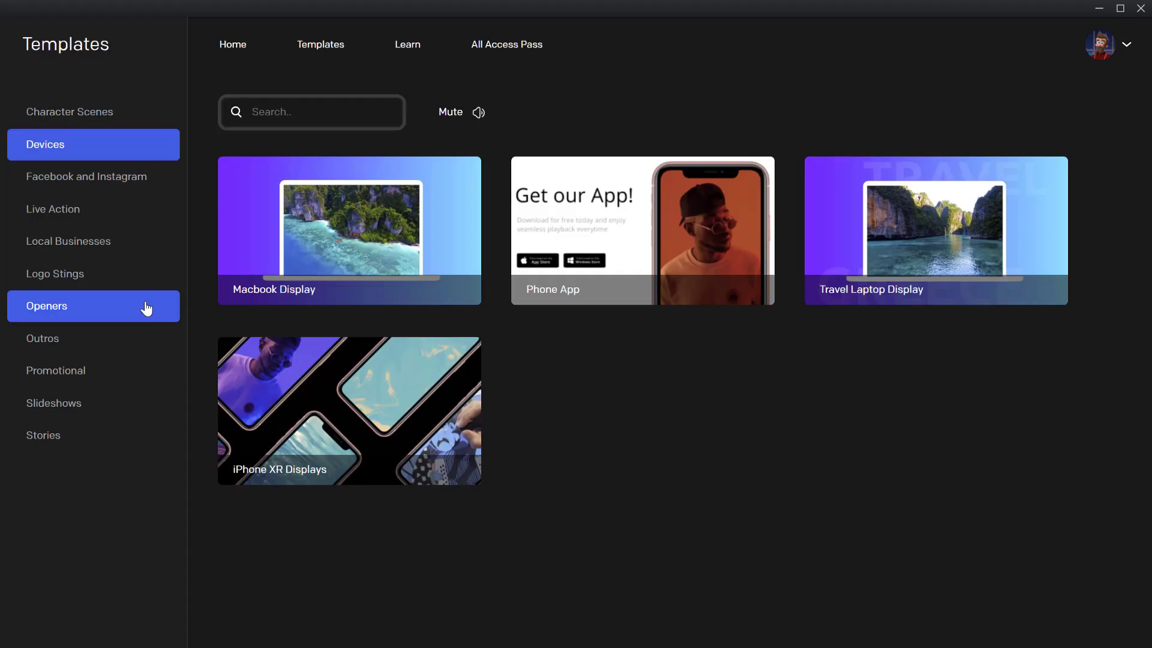
# Browse the Facebook and Instagram templates, previewing Video Agency and Simple General Ad
pyautogui.click(116, 193)
pyautogui.click(330, 264)
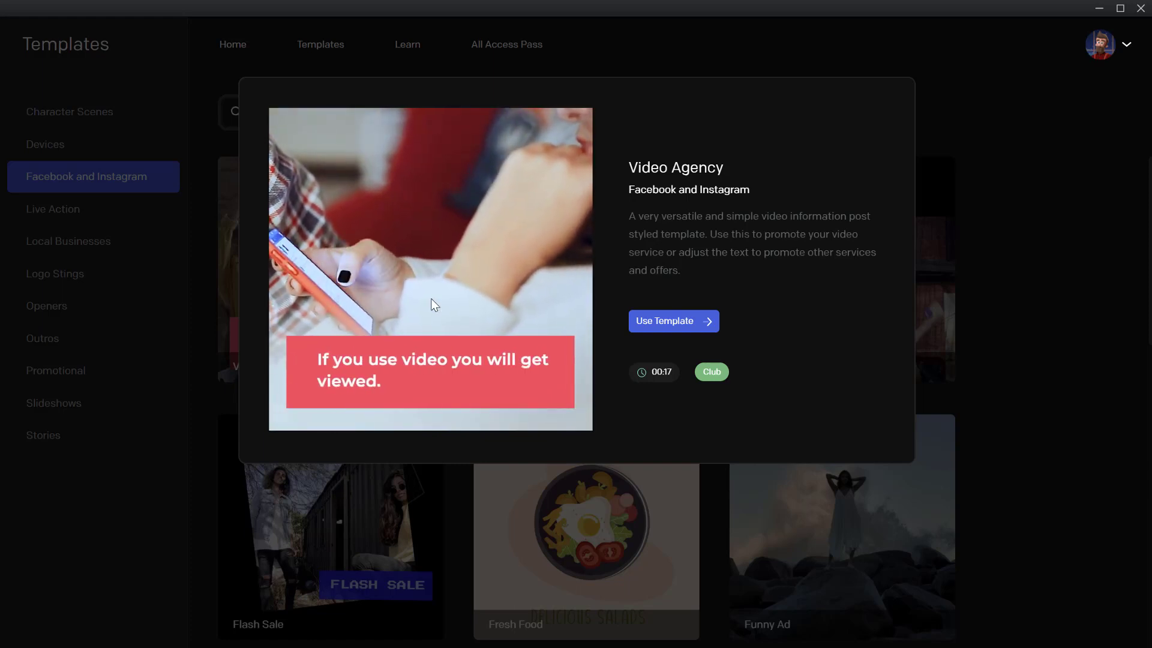
pyautogui.click(1008, 216)
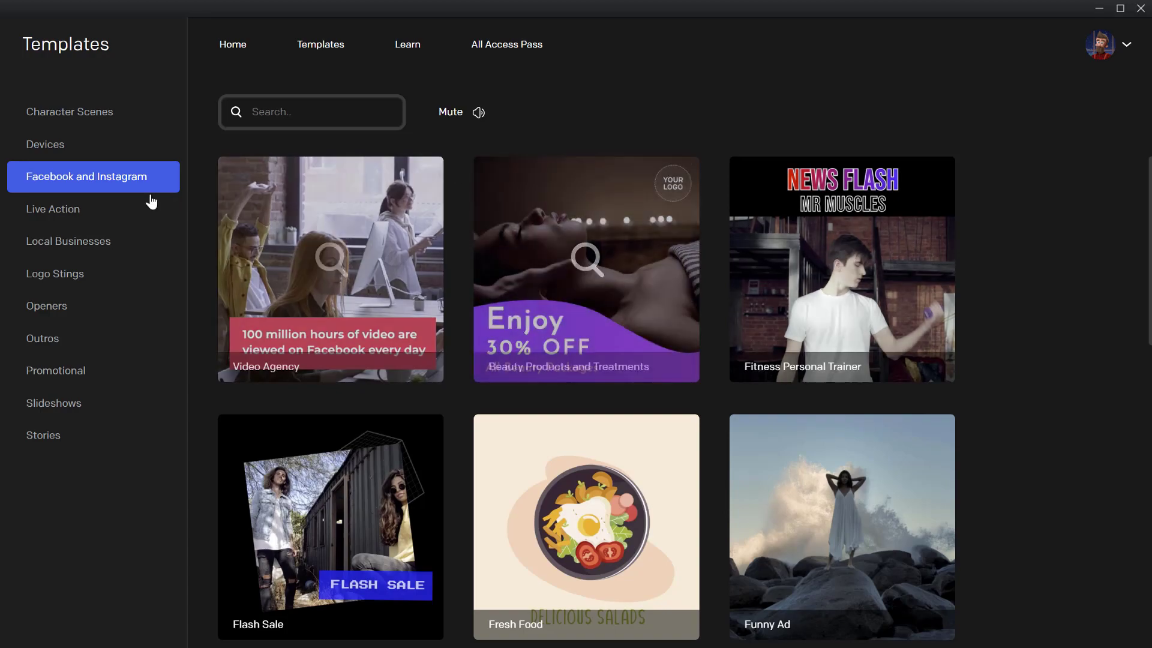
pyautogui.scroll(-3, 773, 269)
pyautogui.scroll(-10, 802, 288)
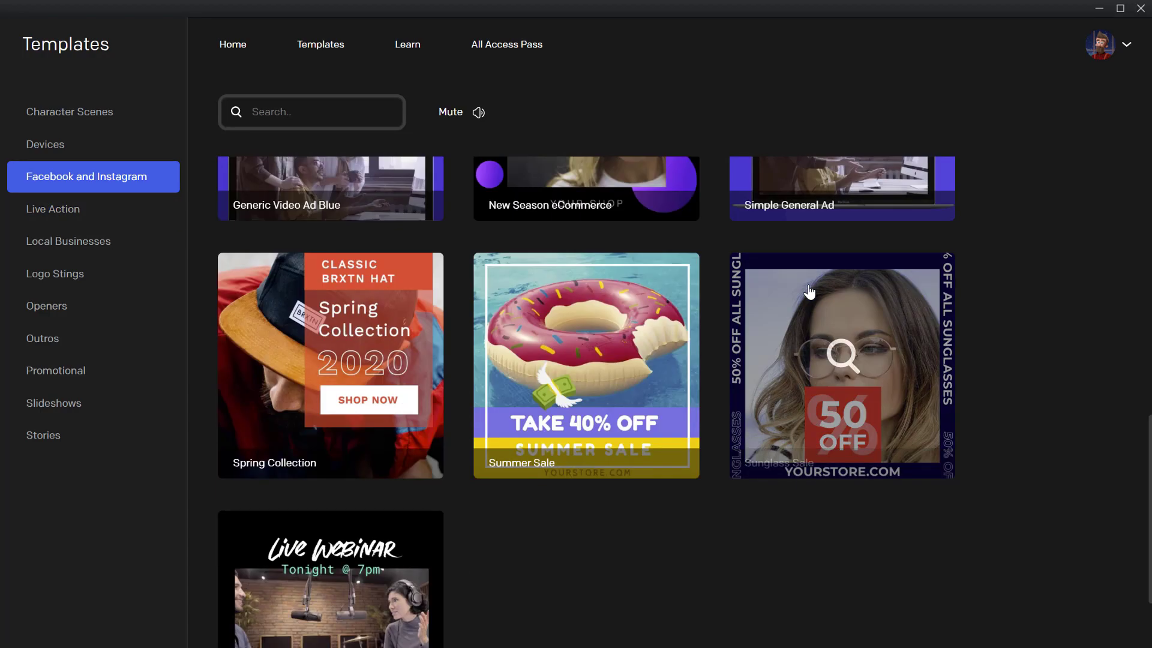
pyautogui.scroll(4, 816, 293)
pyautogui.click(819, 295)
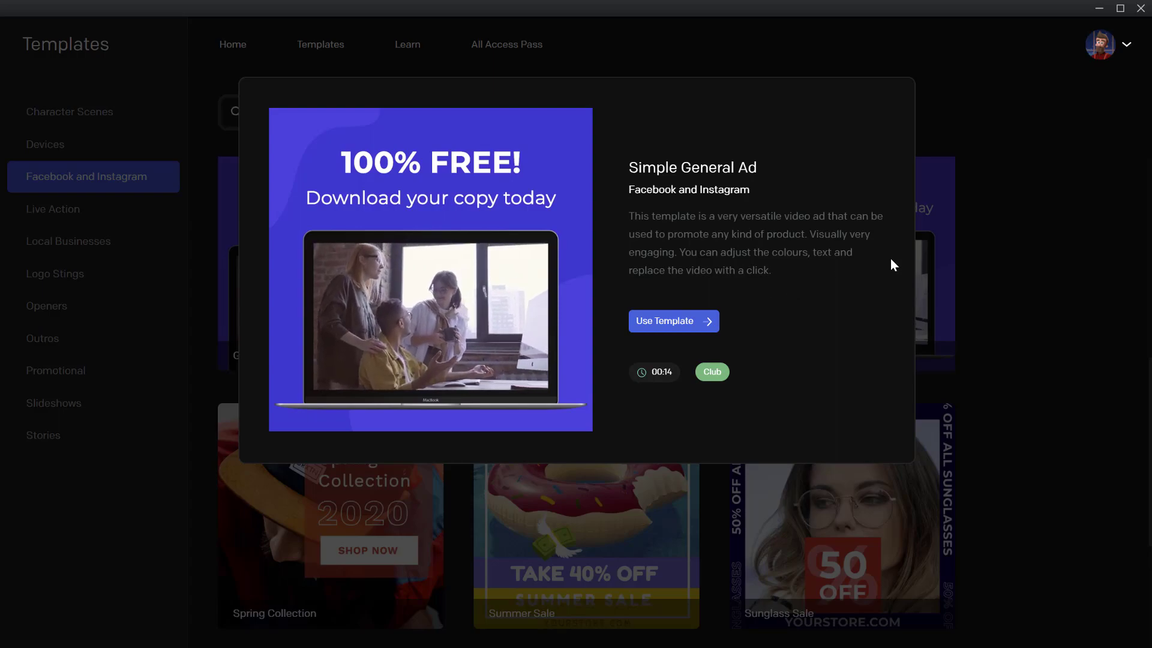
pyautogui.click(960, 261)
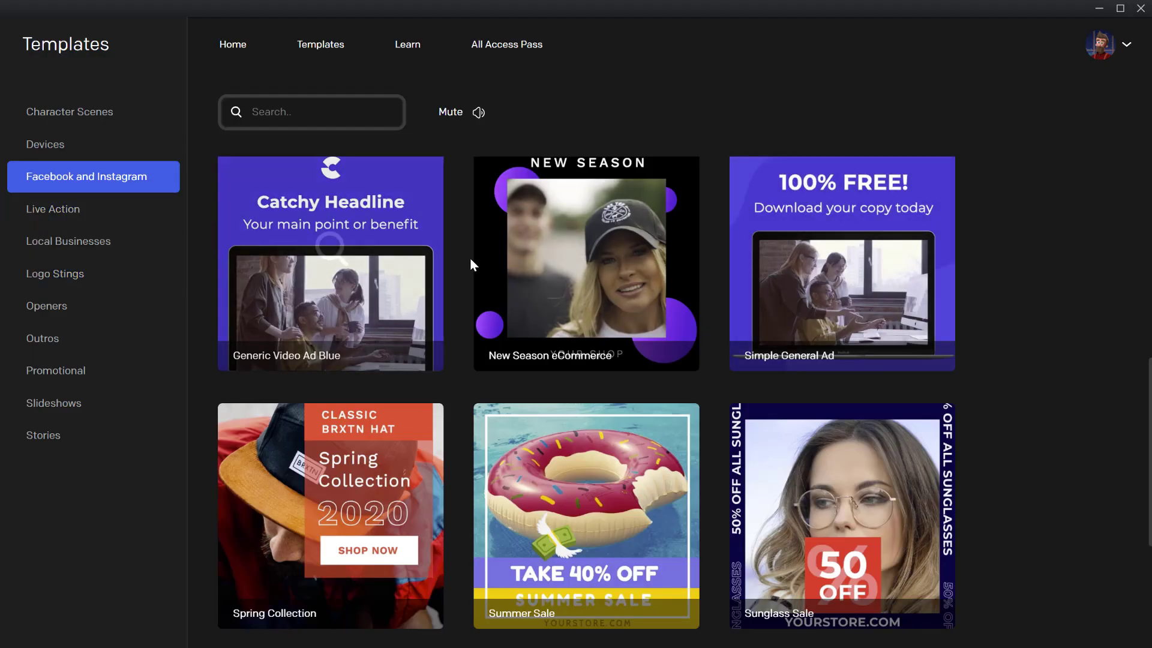
pyautogui.scroll(-4, 471, 259)
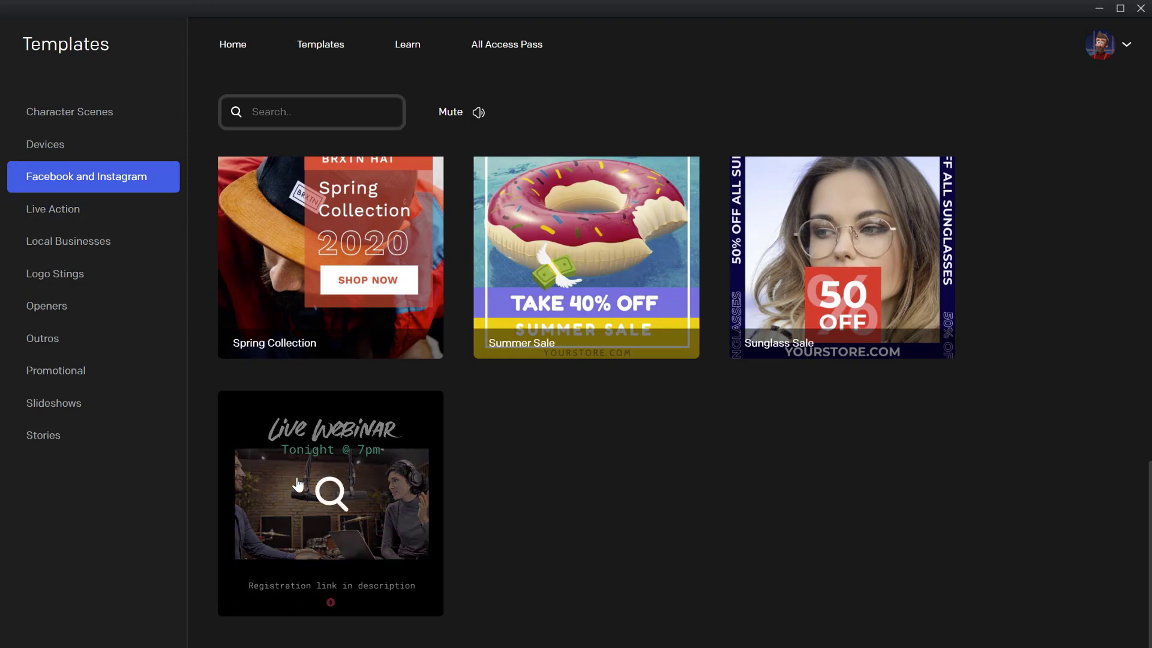
# Preview the Cute Photo Opener template under Live Action and Elegant Restaurant Menu under Local Businesses
pyautogui.click(102, 219)
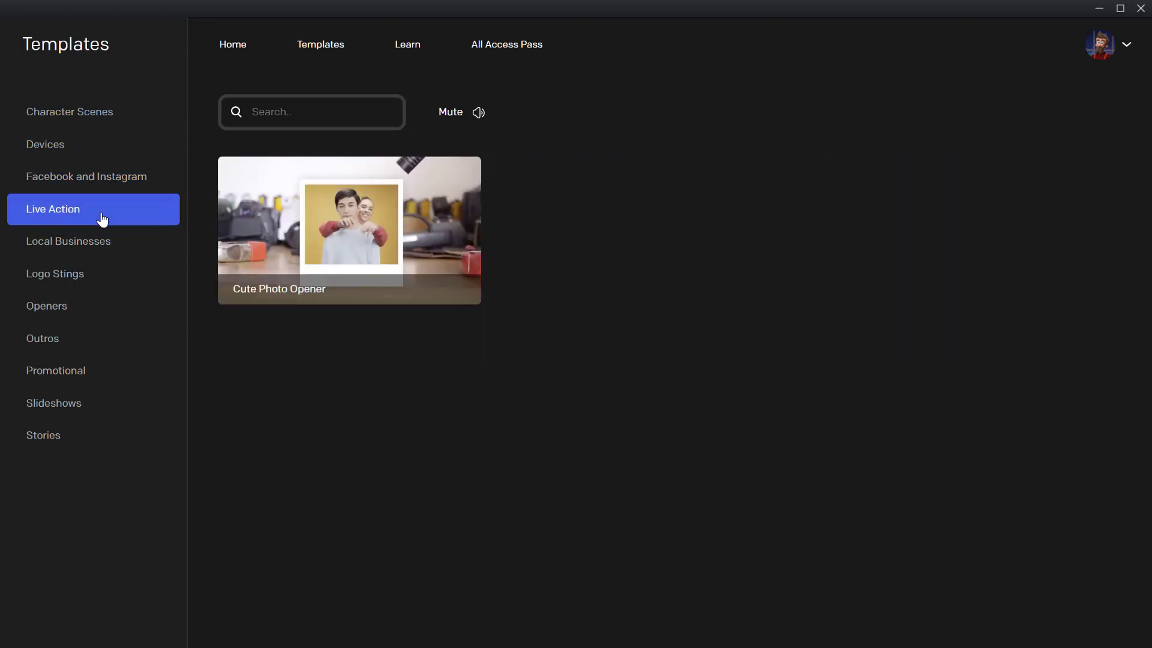
pyautogui.click(333, 223)
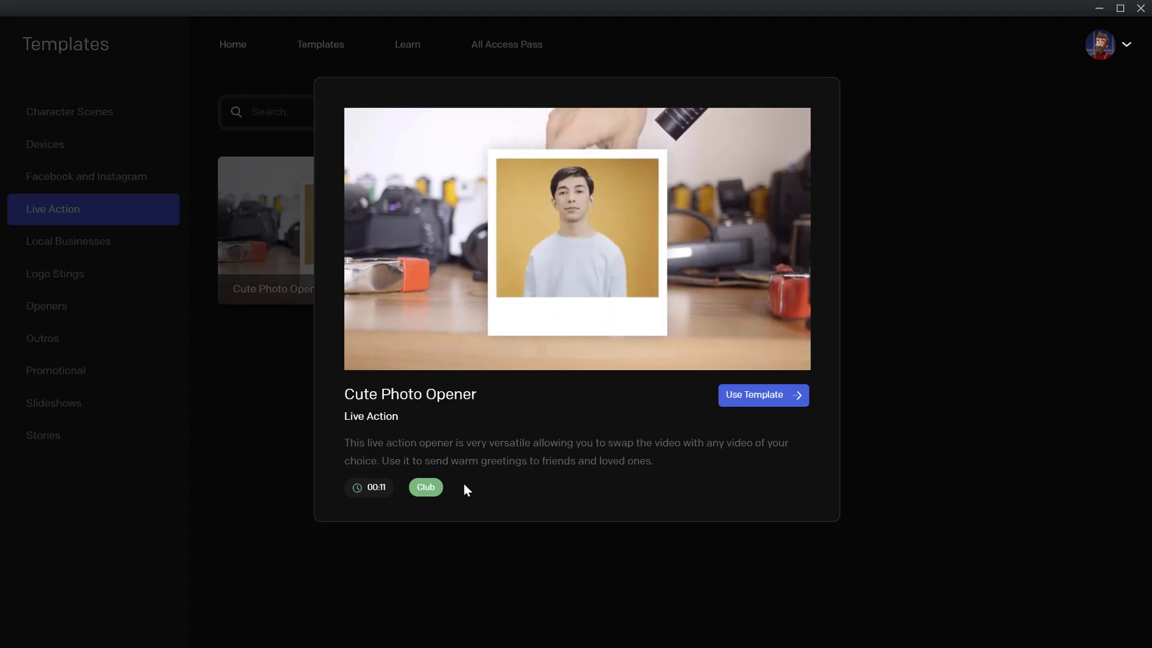
pyautogui.click(873, 240)
pyautogui.click(88, 238)
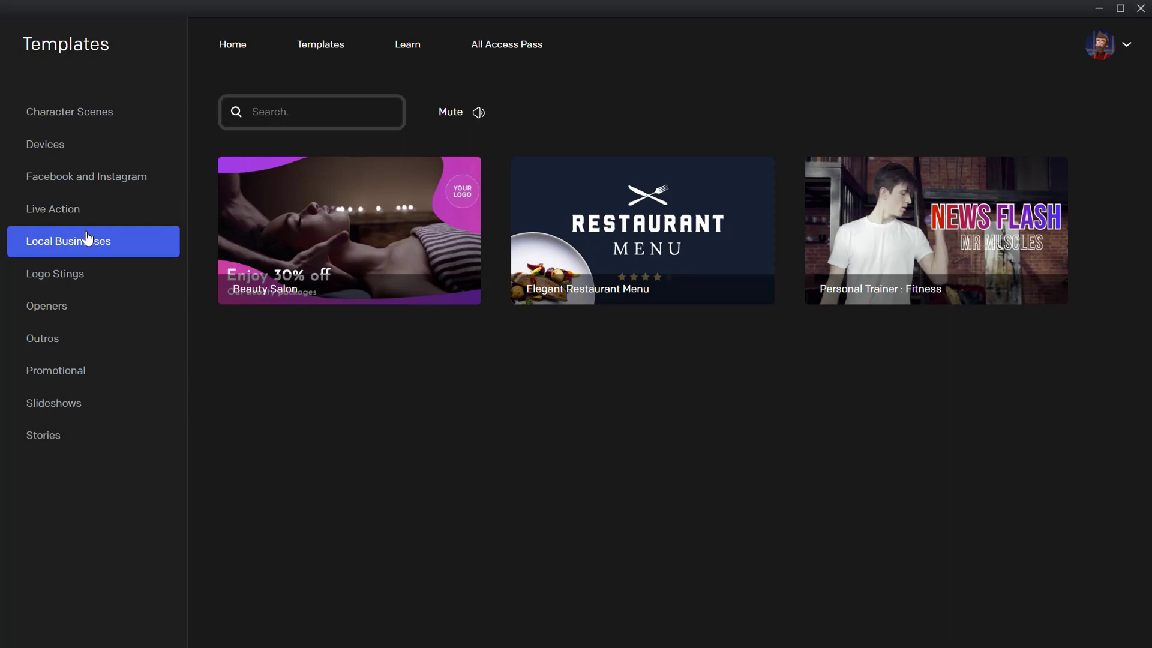
pyautogui.click(676, 240)
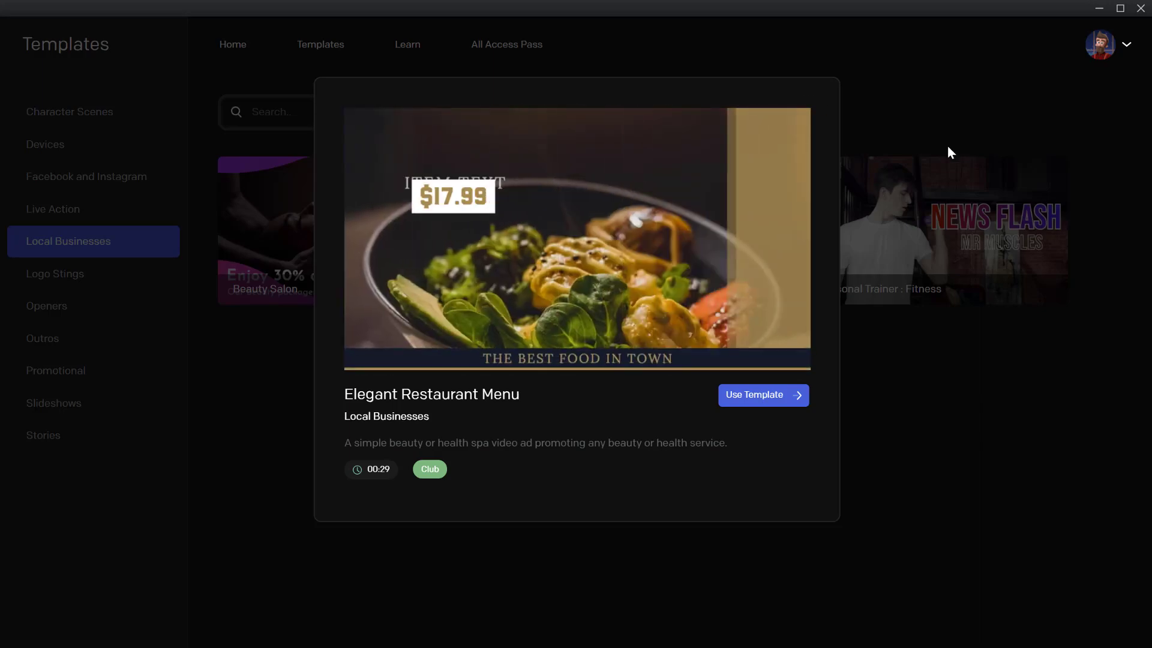
pyautogui.click(948, 146)
# Look through the Logo Stings, Openers, Outros, Promotional and Slideshows template categories
pyautogui.click(43, 275)
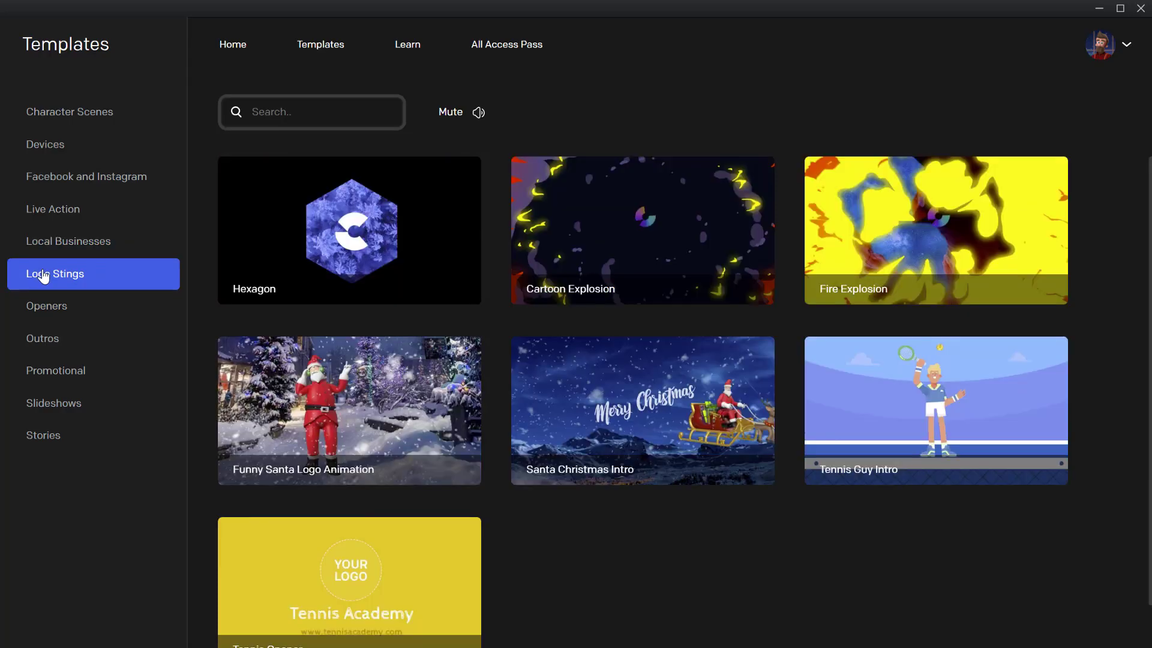
pyautogui.click(82, 314)
pyautogui.click(83, 341)
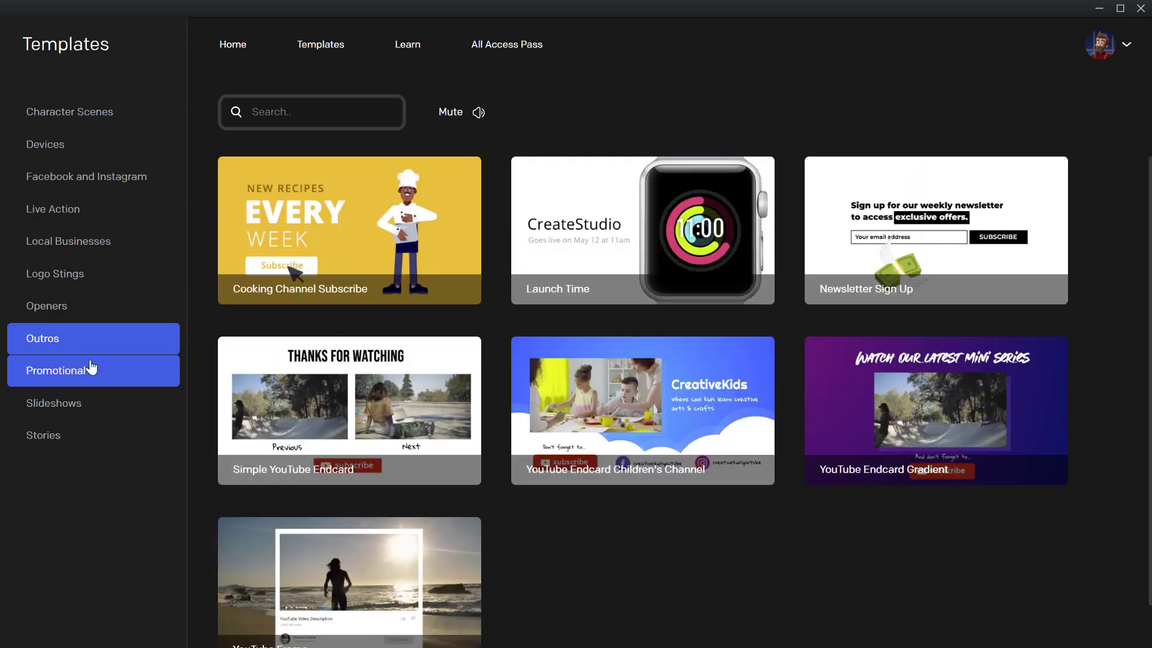
pyautogui.click(91, 368)
pyautogui.click(91, 406)
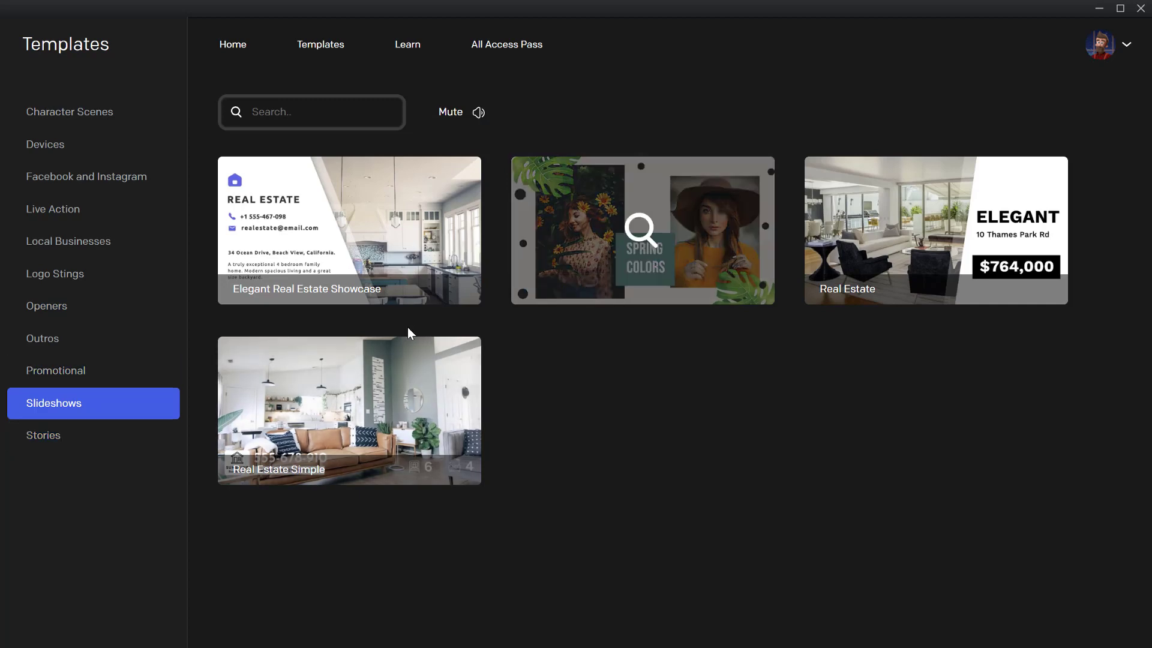
# Browse the Stories templates and start a new project from the Facebook Live Event template
pyautogui.click(121, 453)
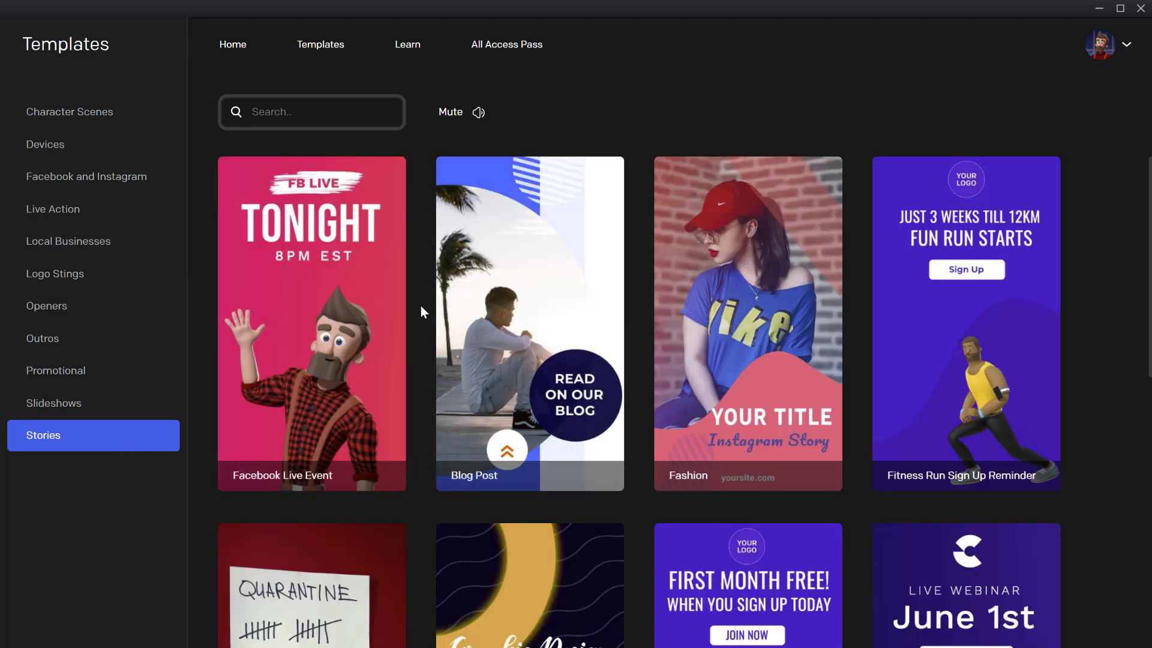
pyautogui.scroll(-5, 349, 316)
pyautogui.scroll(5, 349, 316)
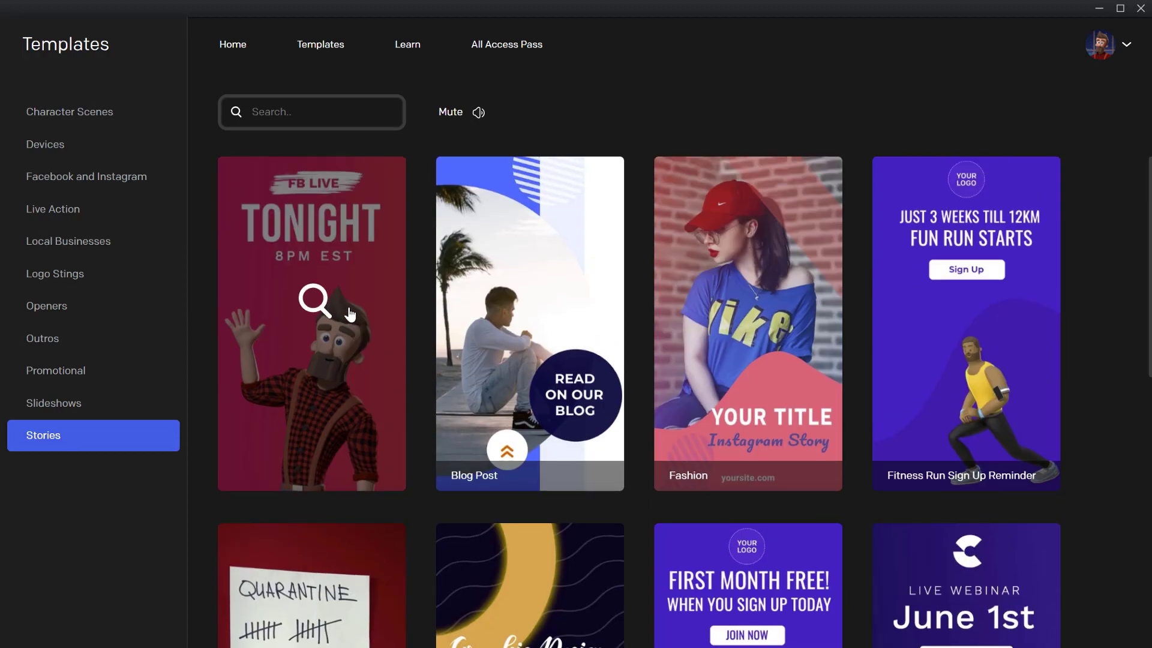
pyautogui.scroll(-8, 350, 313)
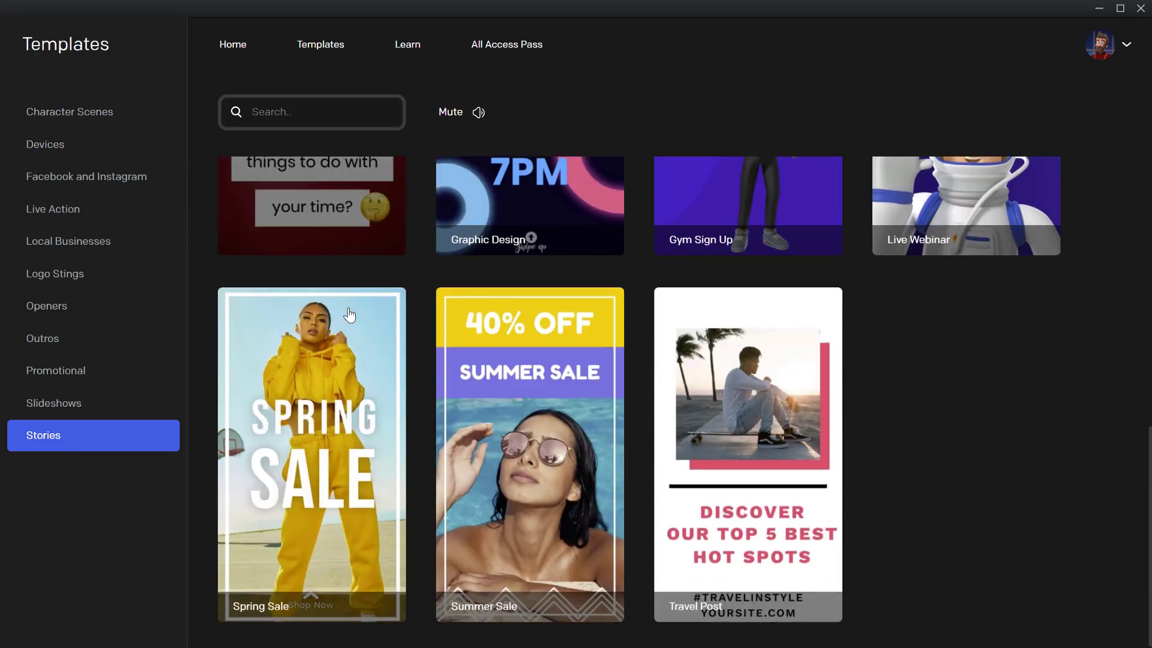
pyautogui.scroll(8, 351, 313)
pyautogui.click(327, 309)
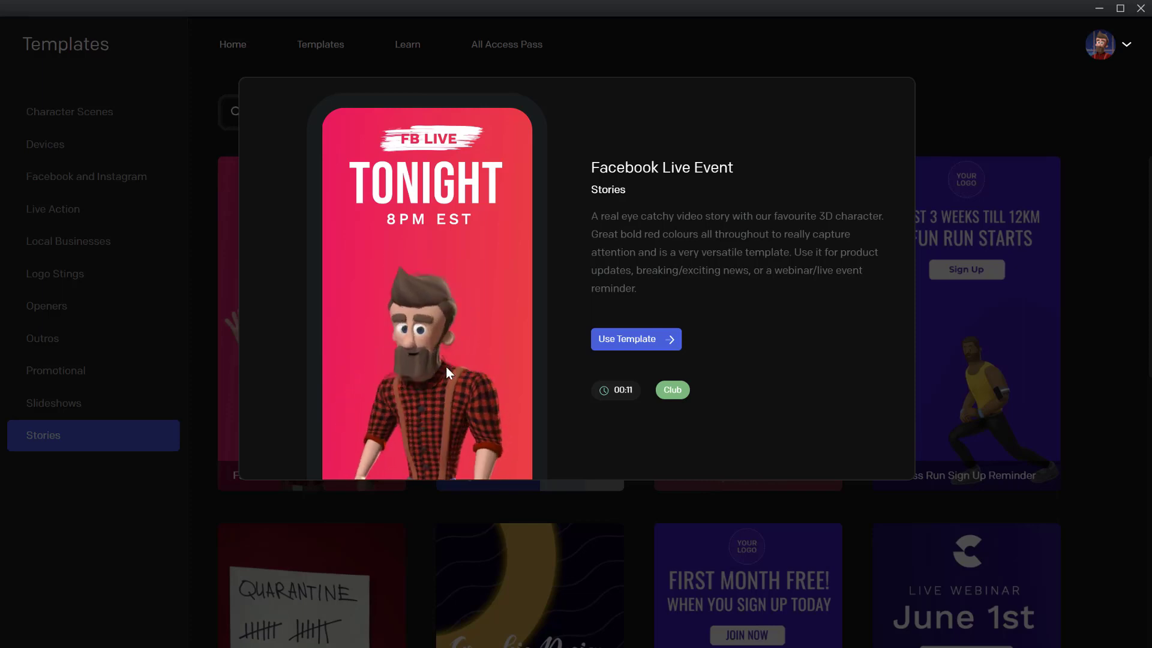
pyautogui.click(642, 341)
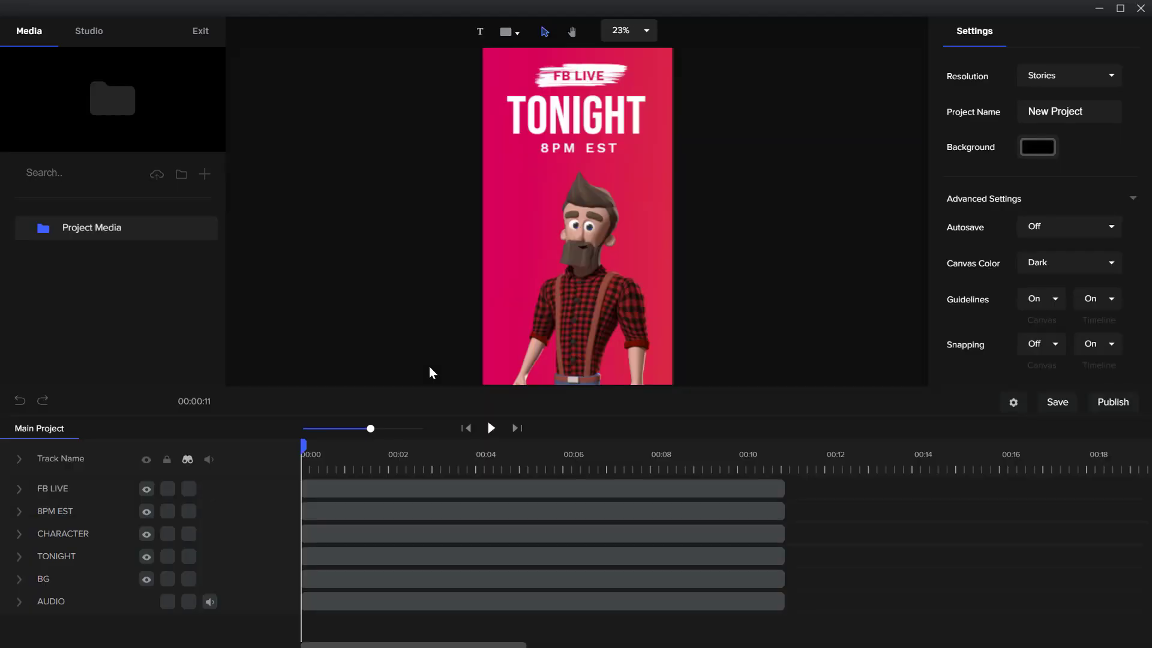
# Expand the bearded character's track to show its actions and scrub to about 1 second within the Waving action
pyautogui.click(580, 299)
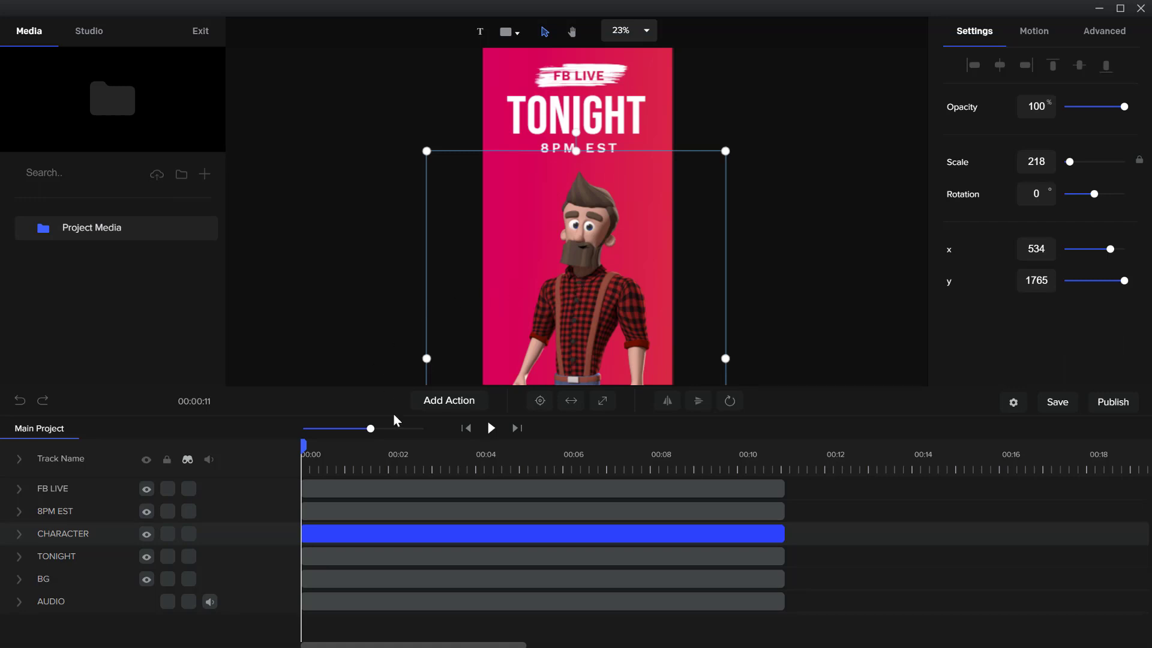
pyautogui.click(20, 535)
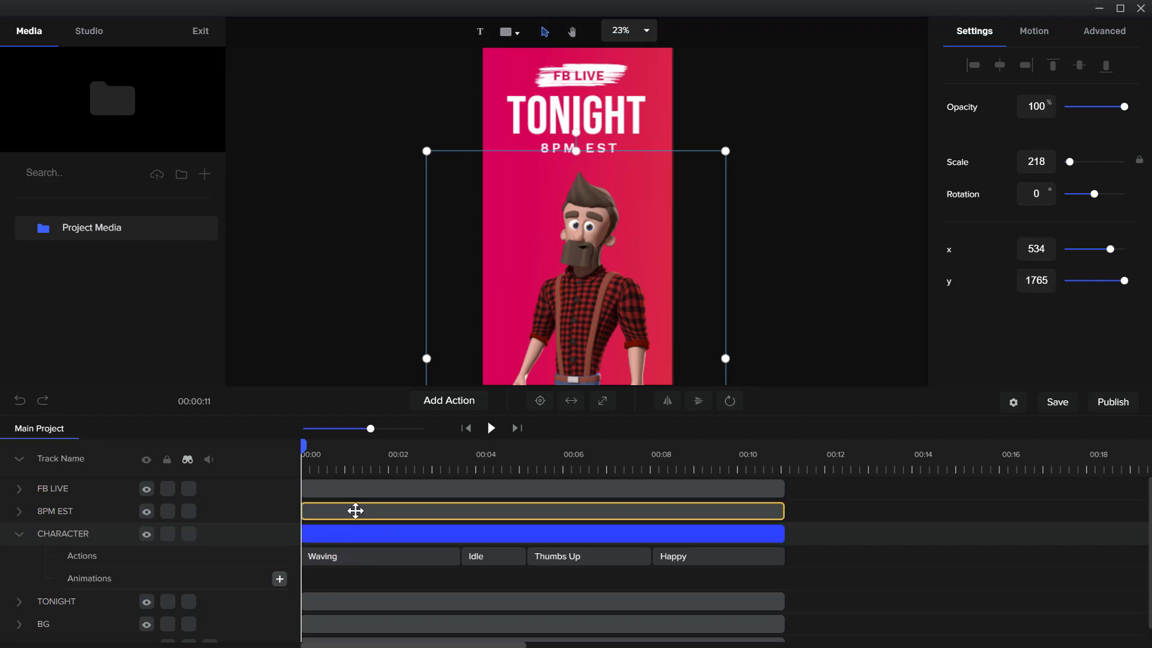
pyautogui.moveTo(311, 444); pyautogui.dragTo(345, 441)
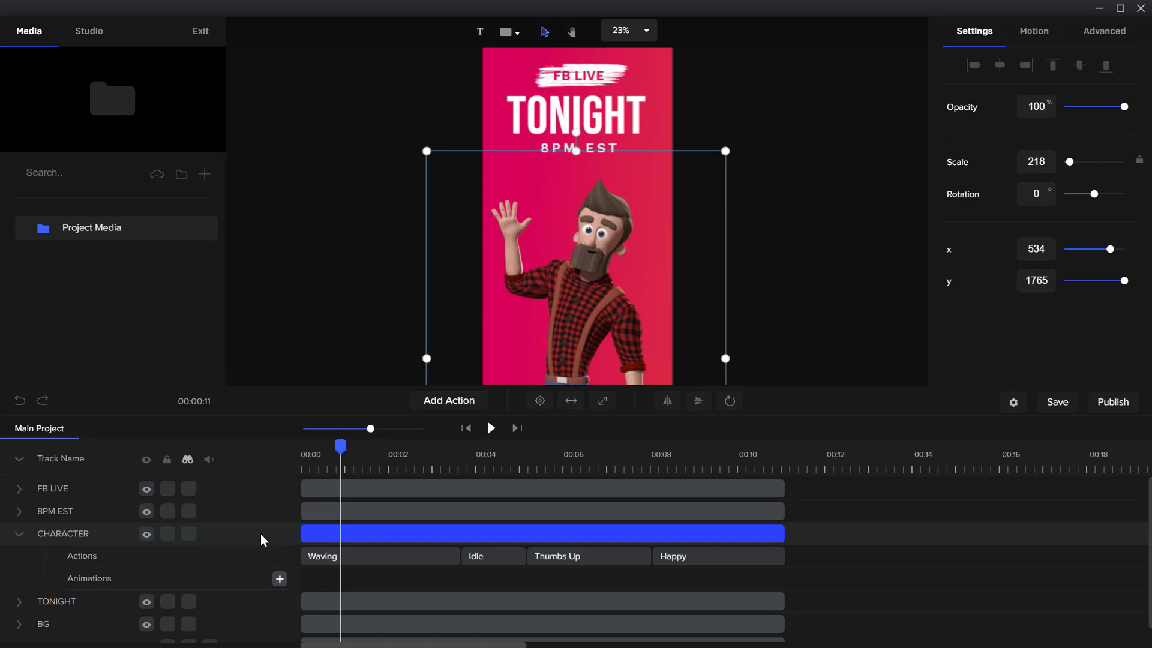
# Inspect the CHARACTER track's Waving, Idle, Thumbs Up and Happy actions and scrub through them to about 9.5 seconds
pyautogui.click(322, 533)
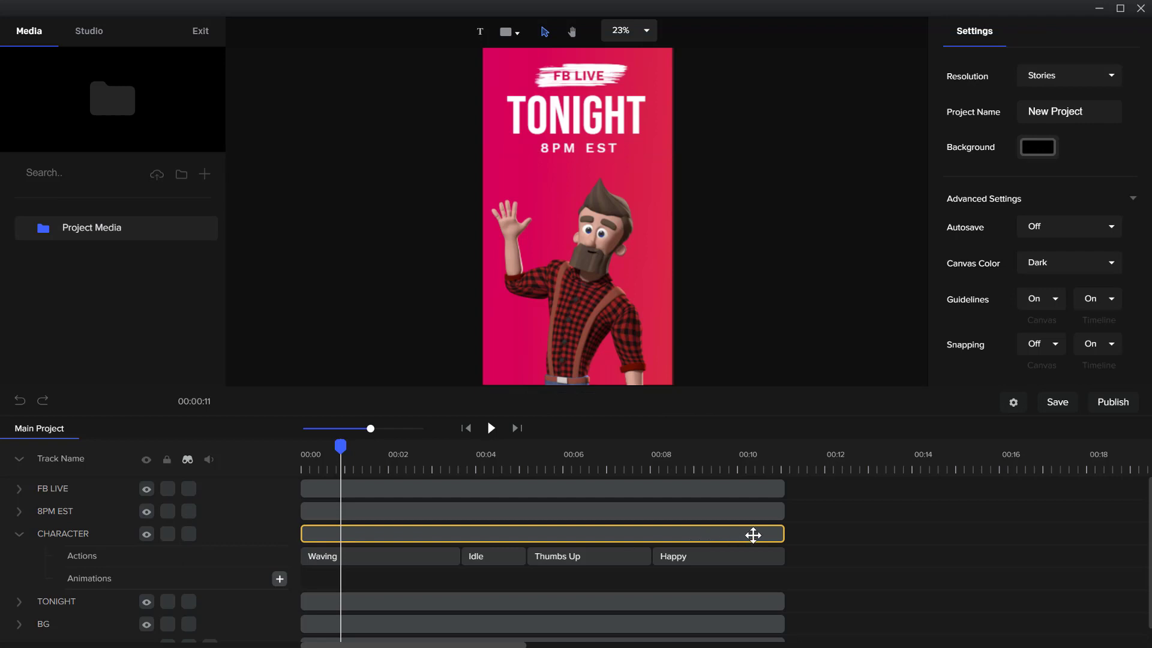
pyautogui.click(310, 532)
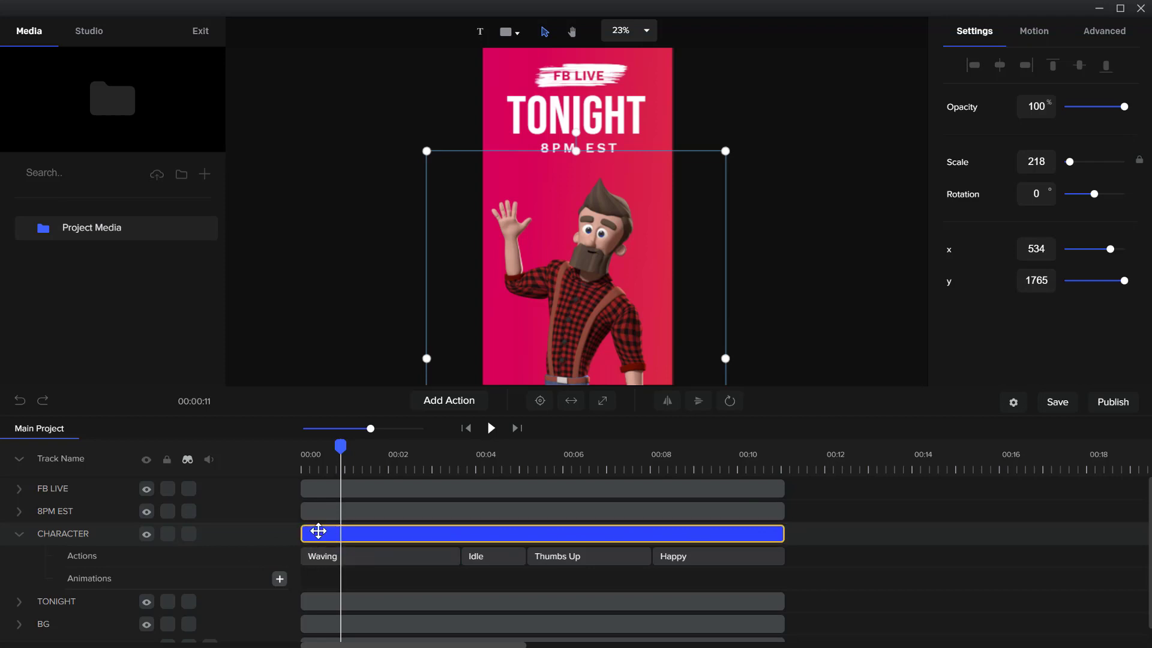
pyautogui.click(355, 559)
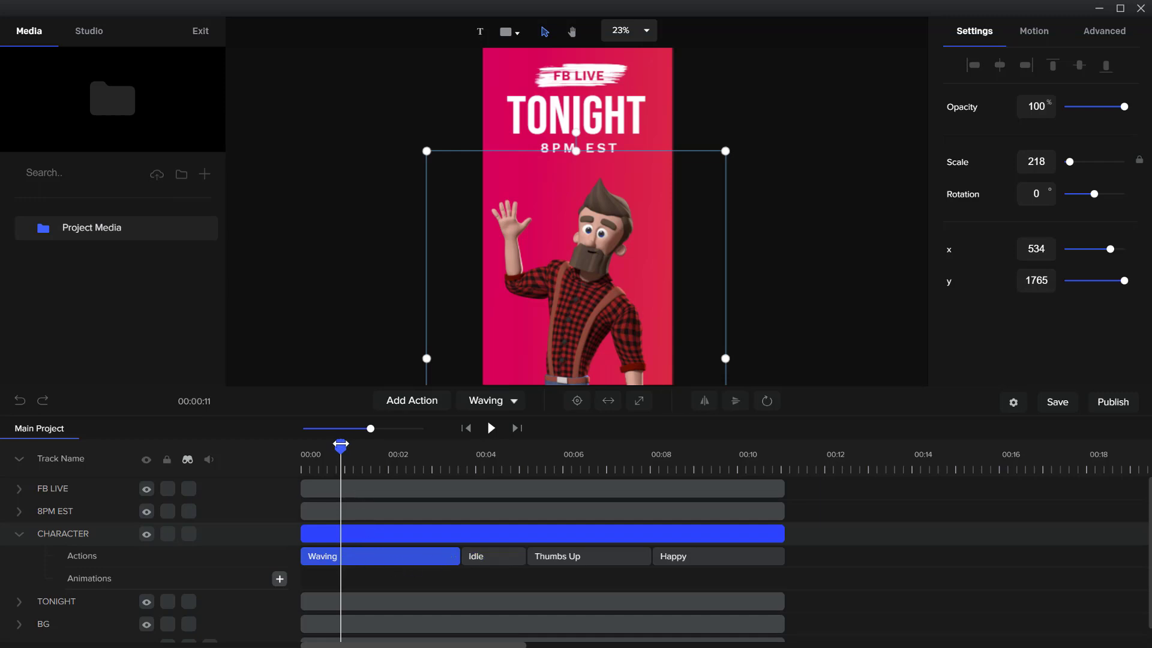
pyautogui.moveTo(340, 445); pyautogui.dragTo(725, 445)
pyautogui.click(496, 565)
pyautogui.click(584, 556)
pyautogui.click(711, 566)
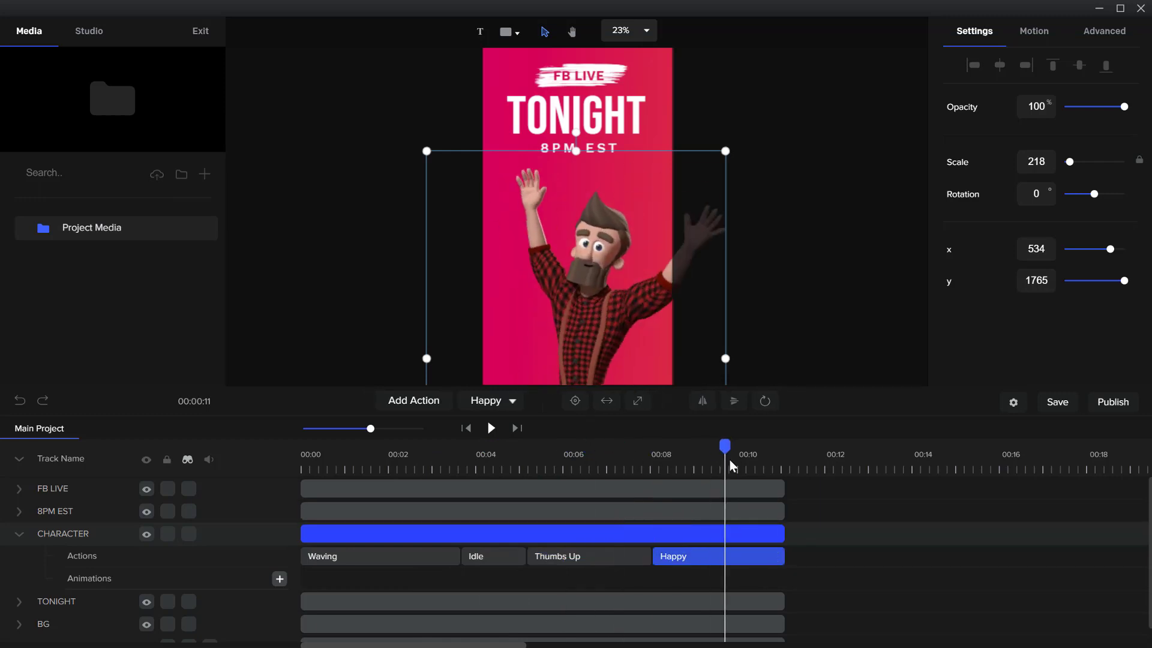
# Scrub back to about 7.5 seconds and change the Thumbs Up action to Pointing
pyautogui.click(642, 459)
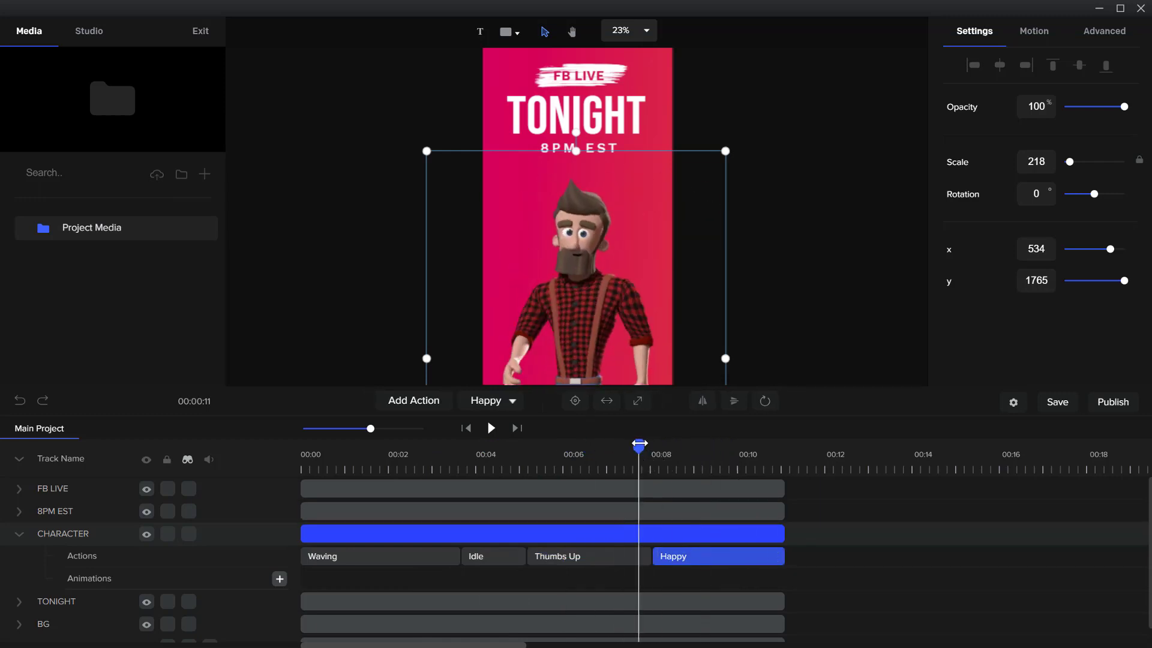
pyautogui.moveTo(640, 445); pyautogui.dragTo(625, 445)
pyautogui.click(575, 560)
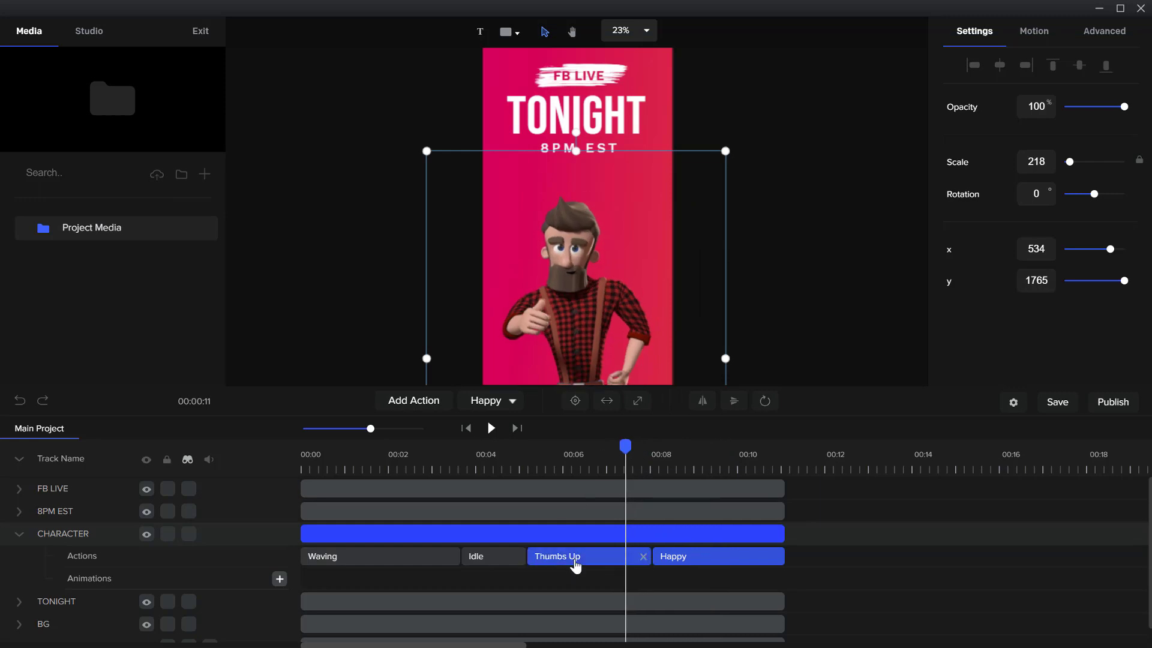
pyautogui.click(491, 402)
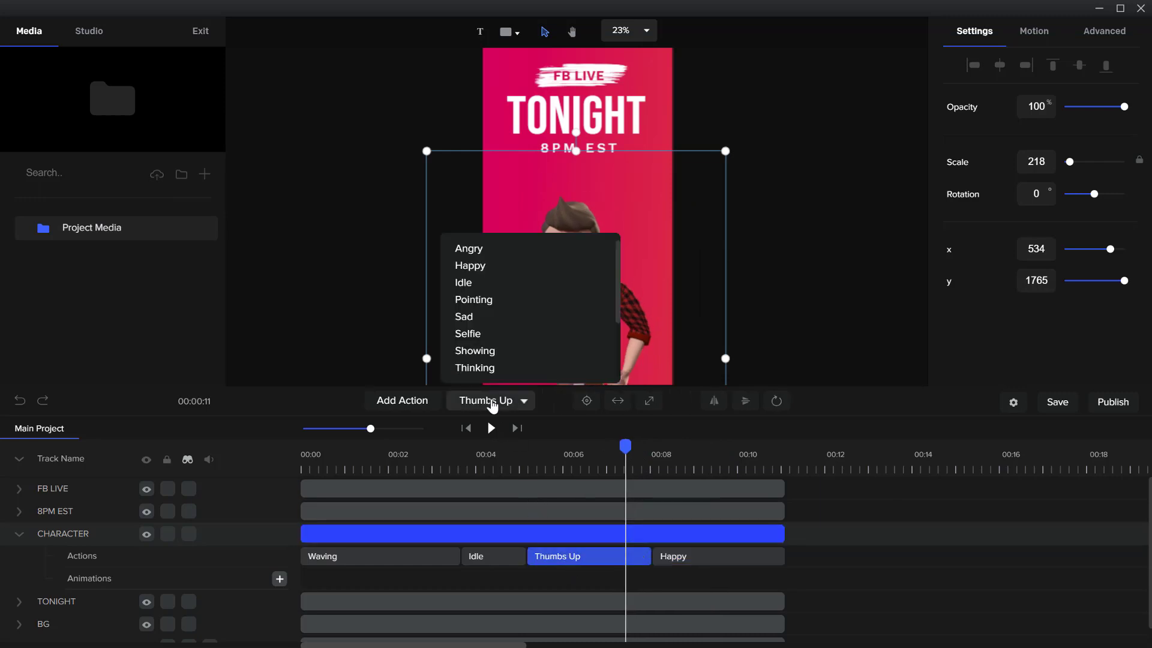
pyautogui.click(517, 302)
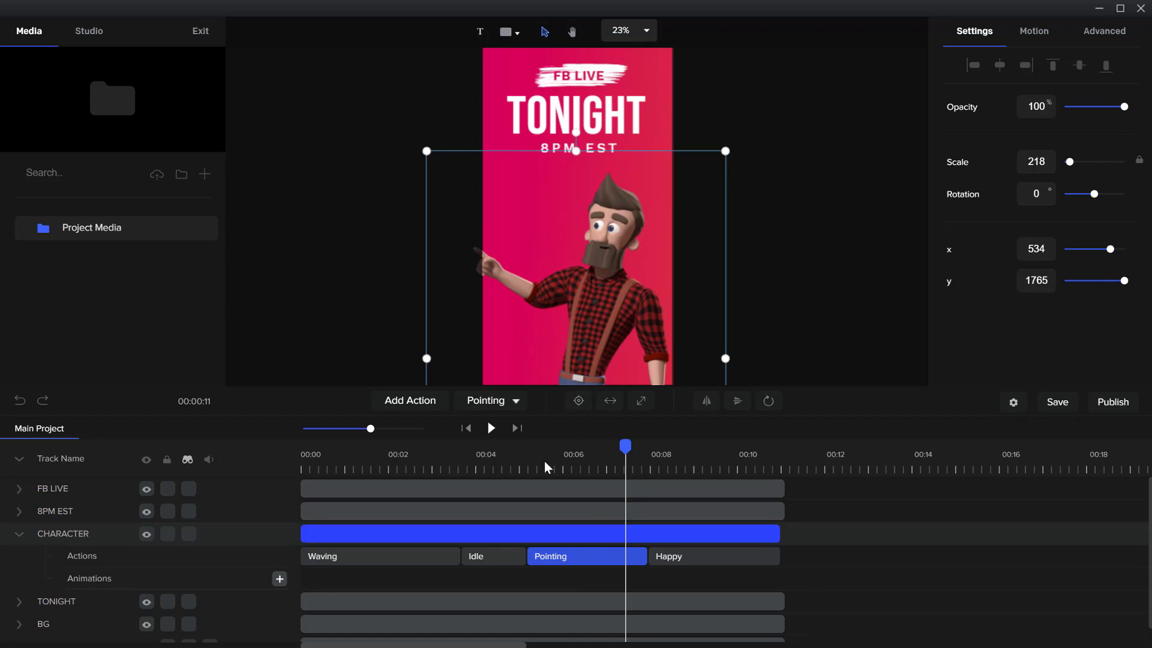
# Change the Pointing action to Thinking and scrub back to about 6.5 seconds to preview it
pyautogui.click(512, 413)
pyautogui.scroll(-3, 530, 332)
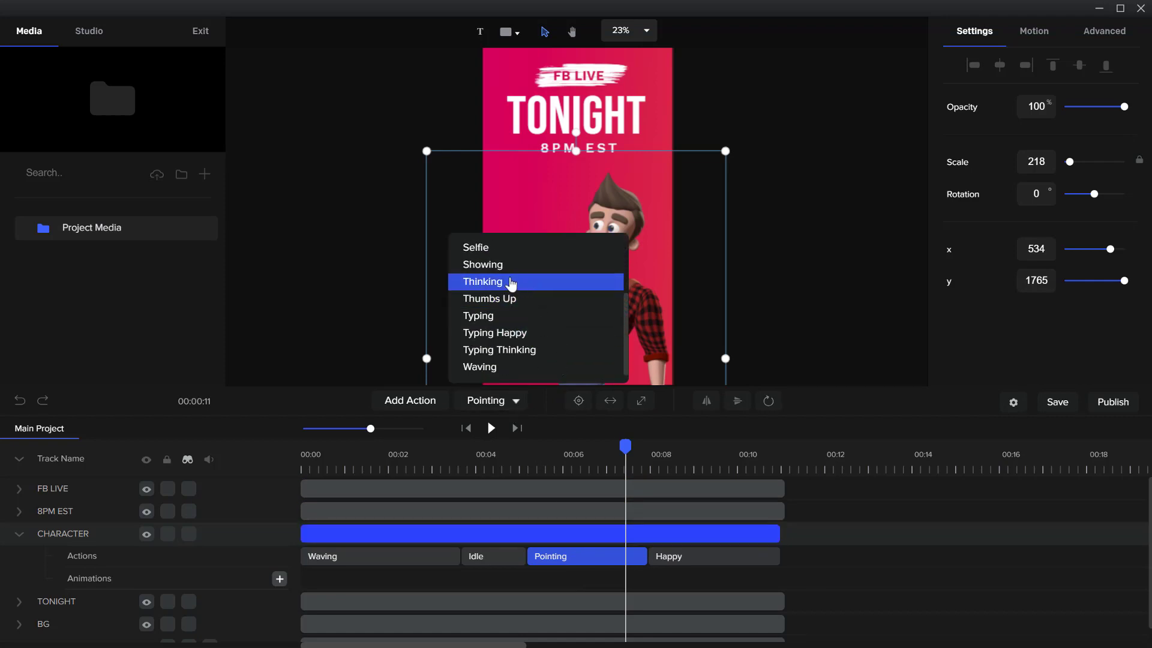
pyautogui.click(512, 282)
pyautogui.moveTo(626, 447); pyautogui.dragTo(591, 460)
# Change the Thinking action to Typing Happy and scrub through its start to preview it
pyautogui.click(511, 401)
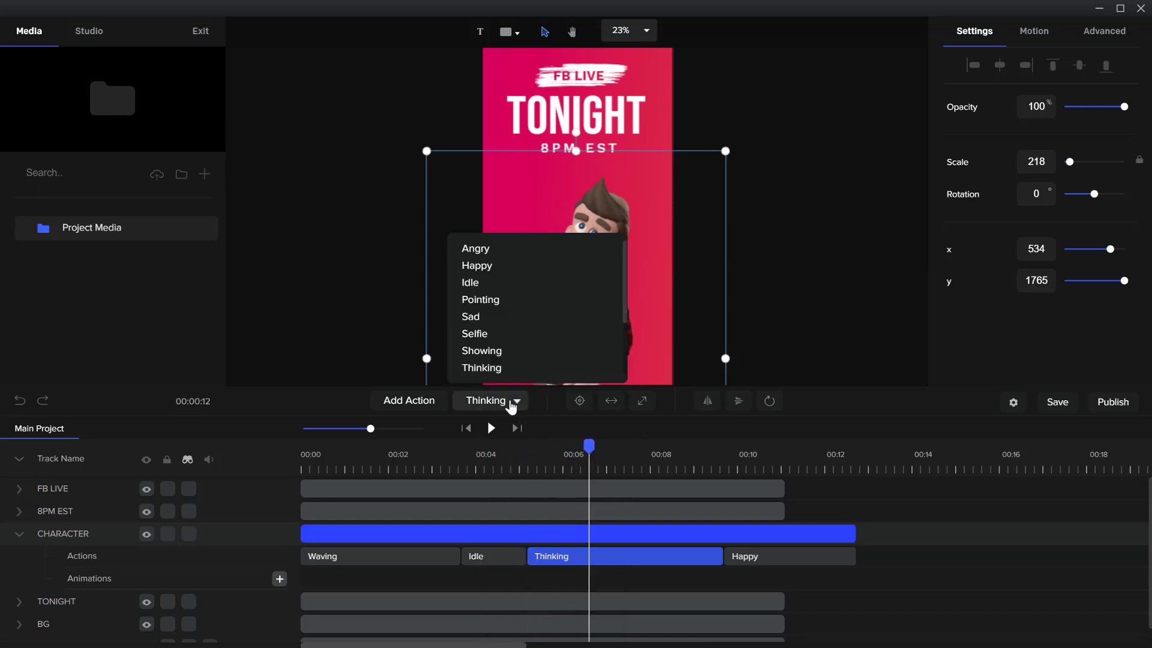
pyautogui.scroll(-3, 531, 342)
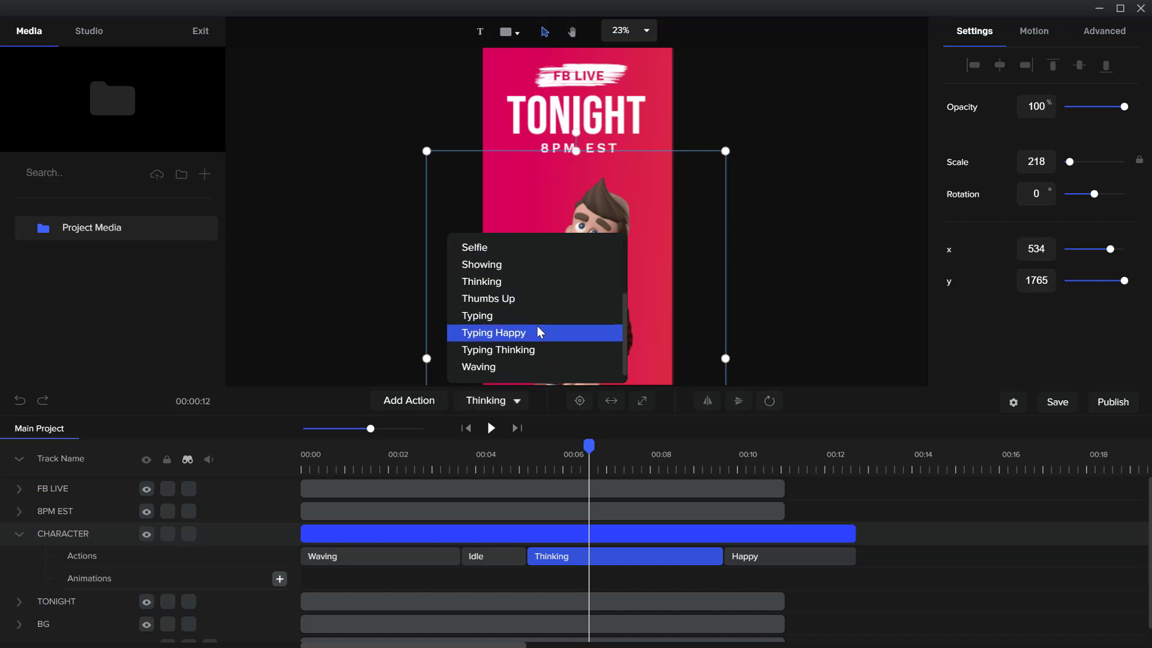
pyautogui.click(538, 333)
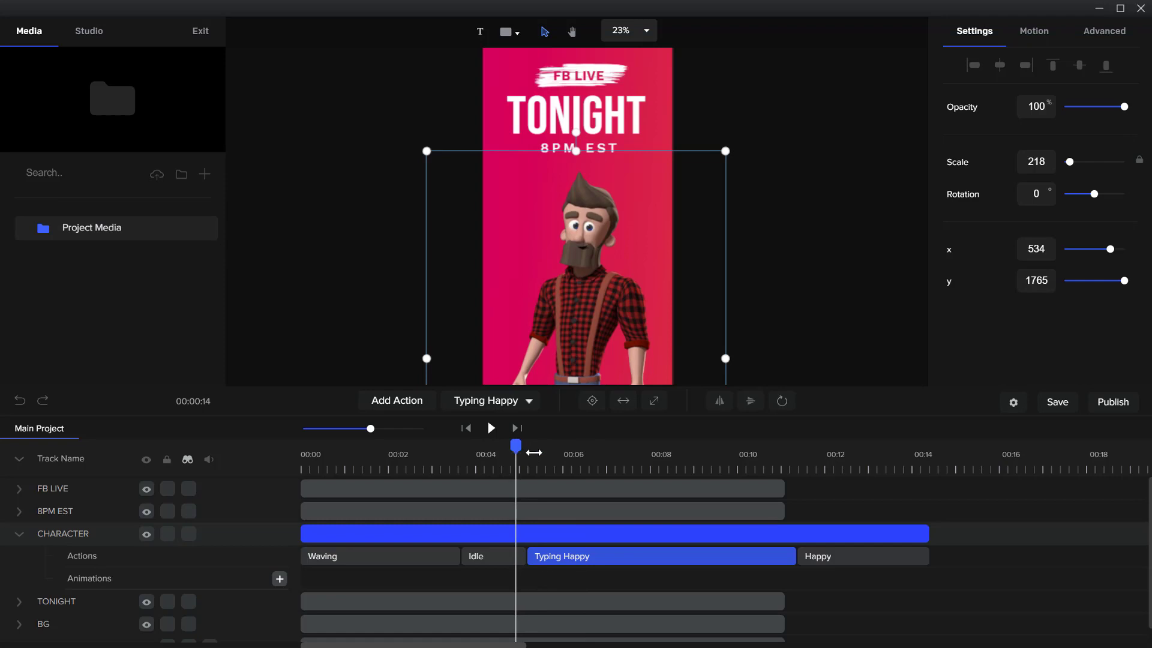
pyautogui.moveTo(520, 451); pyautogui.dragTo(601, 452)
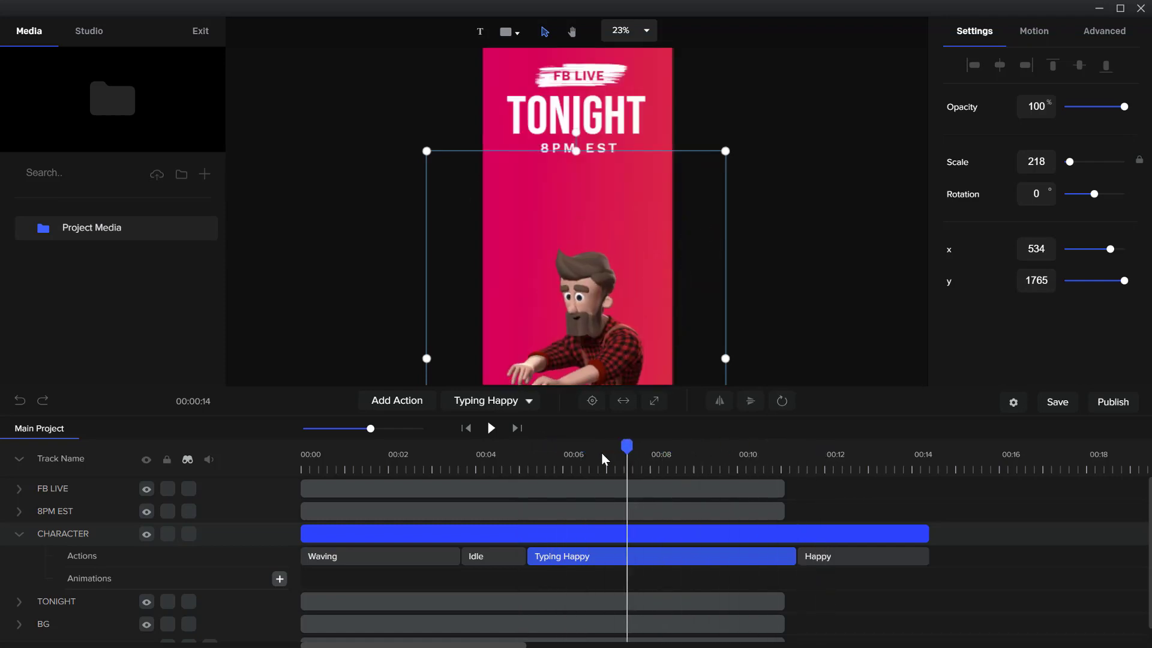
# Delete the Typing Happy action and move the playhead to the end of the CHARACTER track at about 8 seconds
pyautogui.click(788, 556)
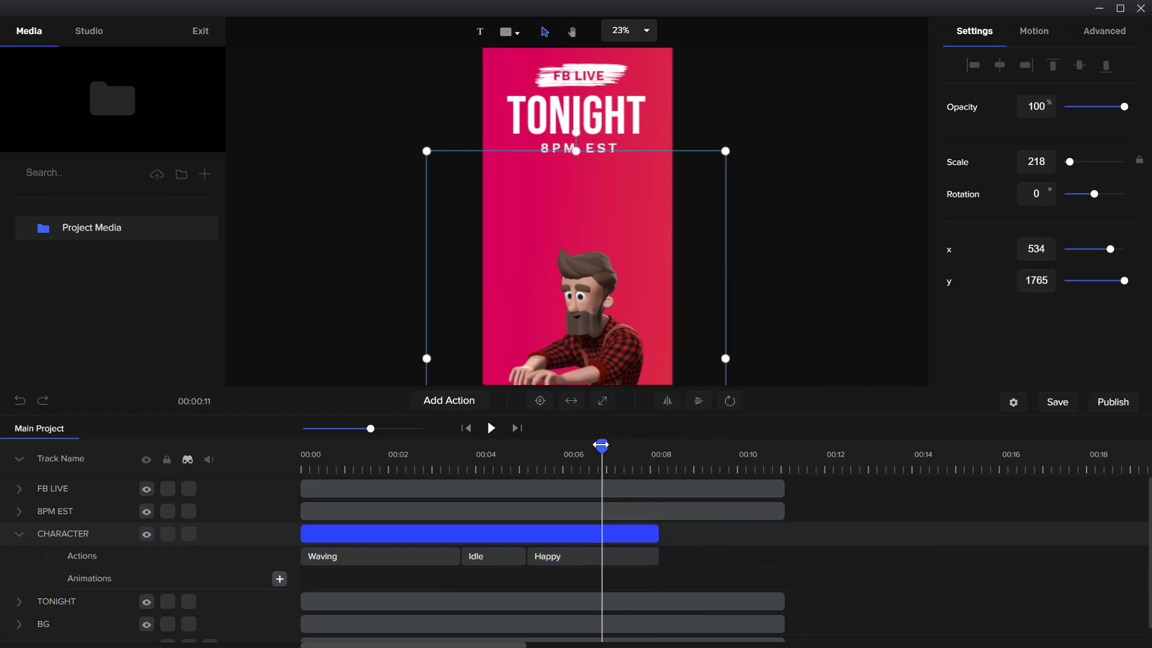
pyautogui.moveTo(601, 445); pyautogui.dragTo(658, 445)
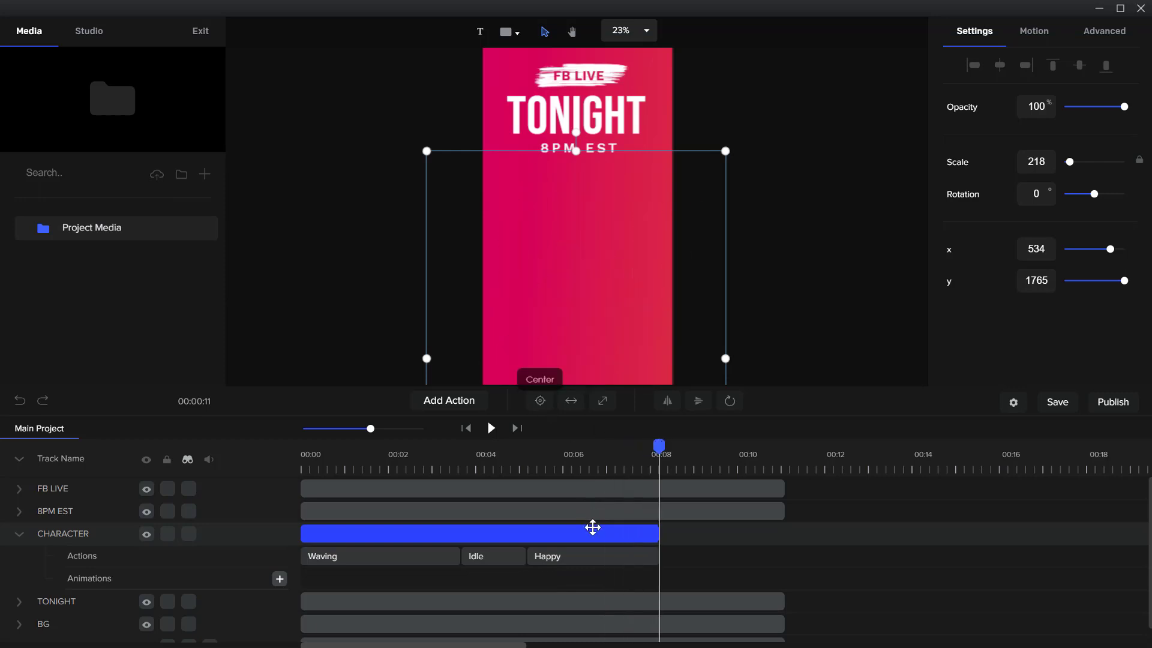
pyautogui.moveTo(658, 534); pyautogui.dragTo(732, 532)
# Add an Idle action after the Happy action and move the playhead to the end of the new action
pyautogui.click(470, 401)
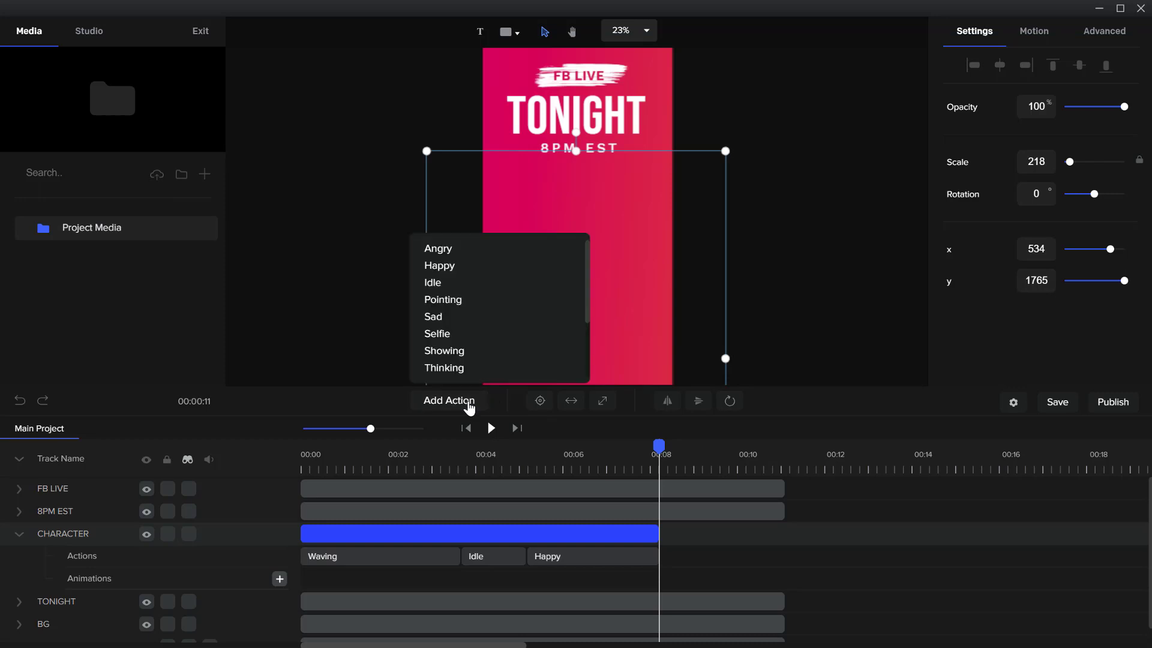
pyautogui.click(496, 281)
pyautogui.moveTo(659, 447); pyautogui.dragTo(724, 448)
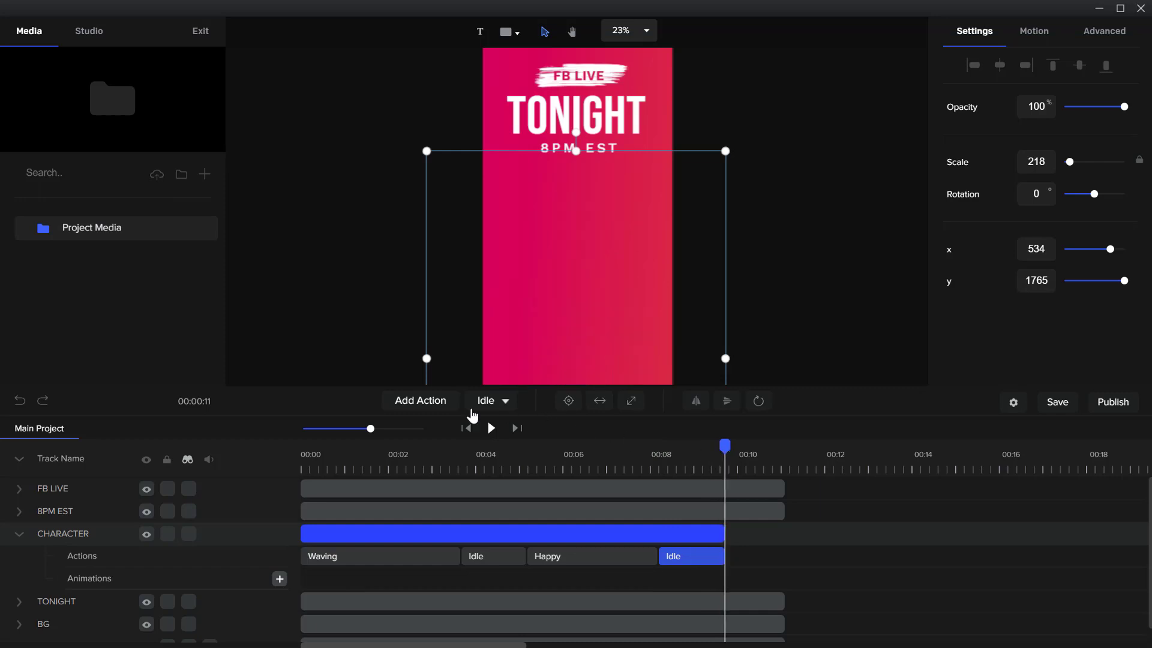
# Add a Showing action after the second Idle action and preview the character's sequence
pyautogui.click(418, 399)
pyautogui.click(692, 516)
pyautogui.click(691, 532)
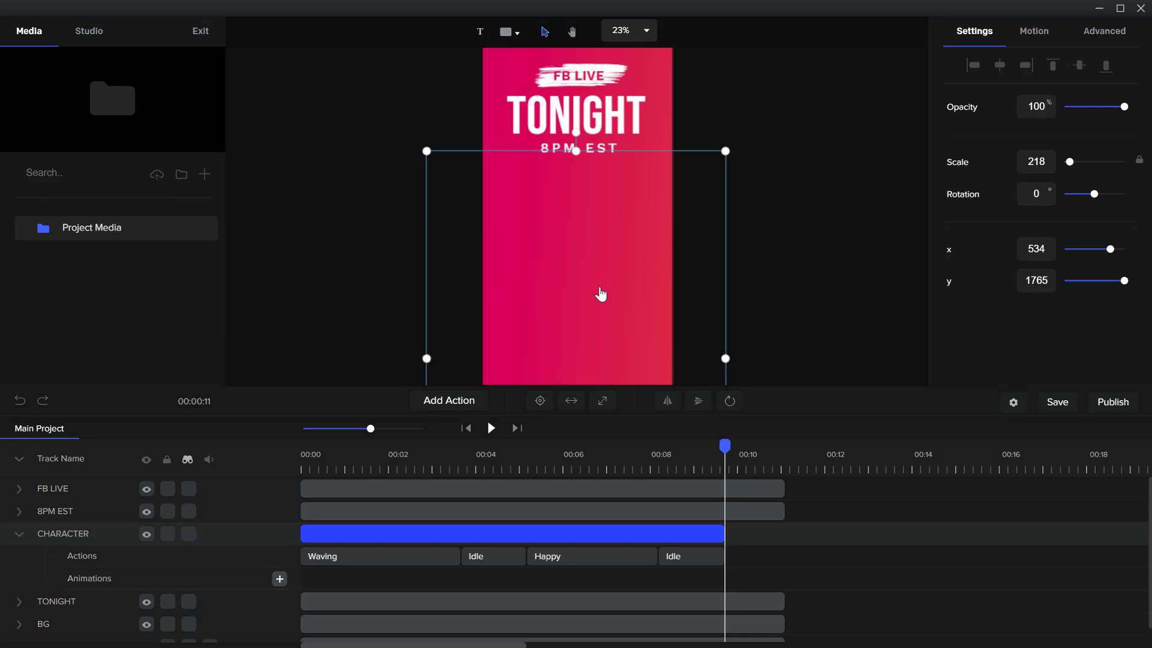
pyautogui.moveTo(478, 403)
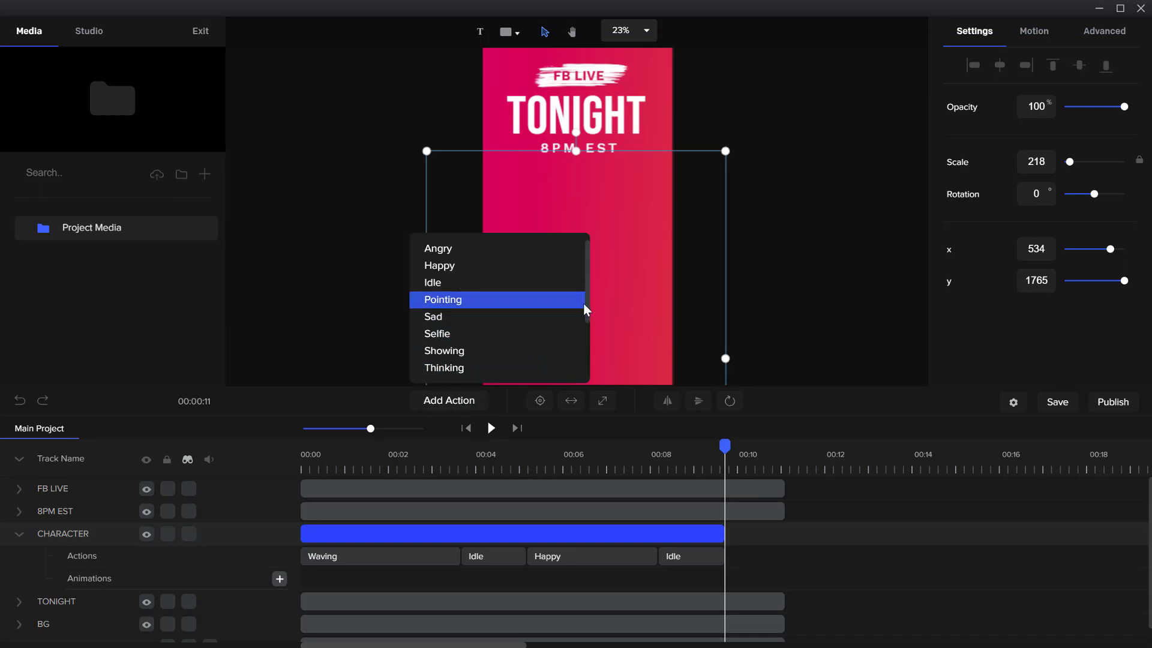
pyautogui.moveTo(585, 304); pyautogui.dragTo(566, 356)
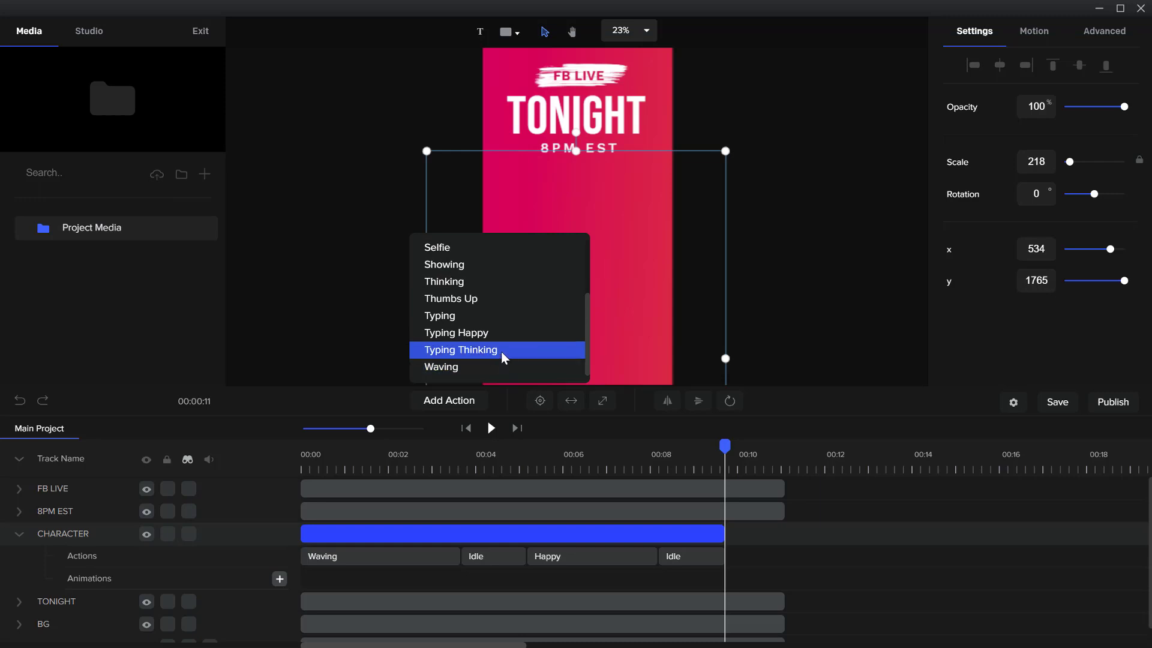
pyautogui.click(491, 264)
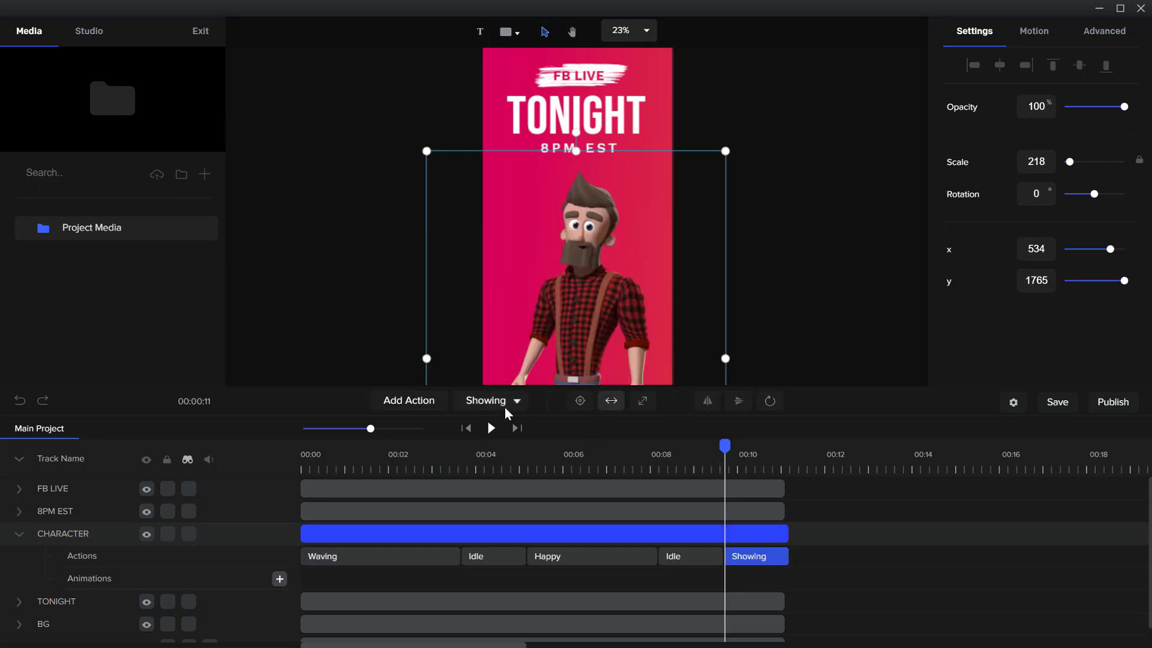
pyautogui.click(491, 427)
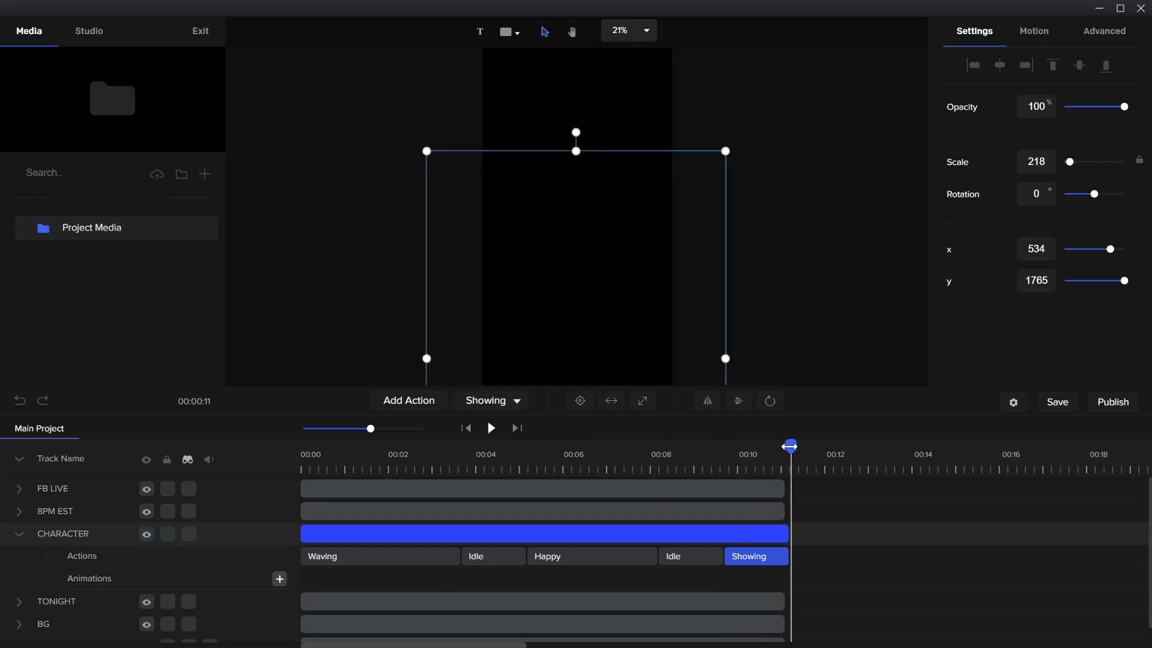
pyautogui.moveTo(789, 446); pyautogui.dragTo(398, 445)
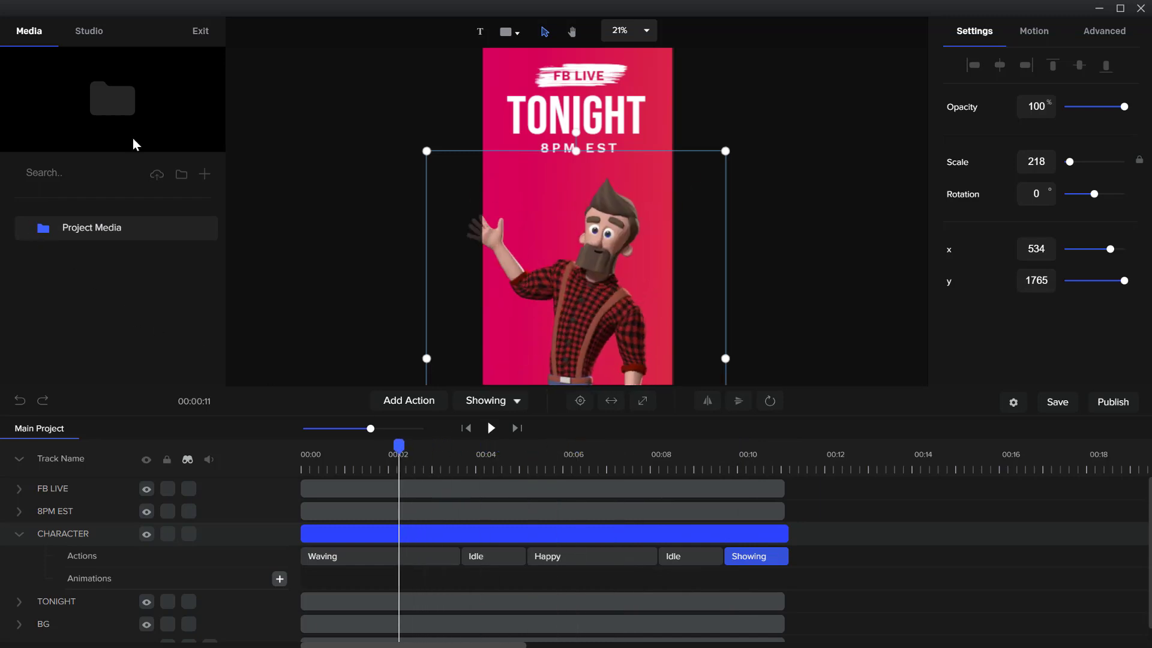
# Look through the Studio character library, previewing the Colorful style and opening the 3D collection to preview Tom
pyautogui.click(99, 39)
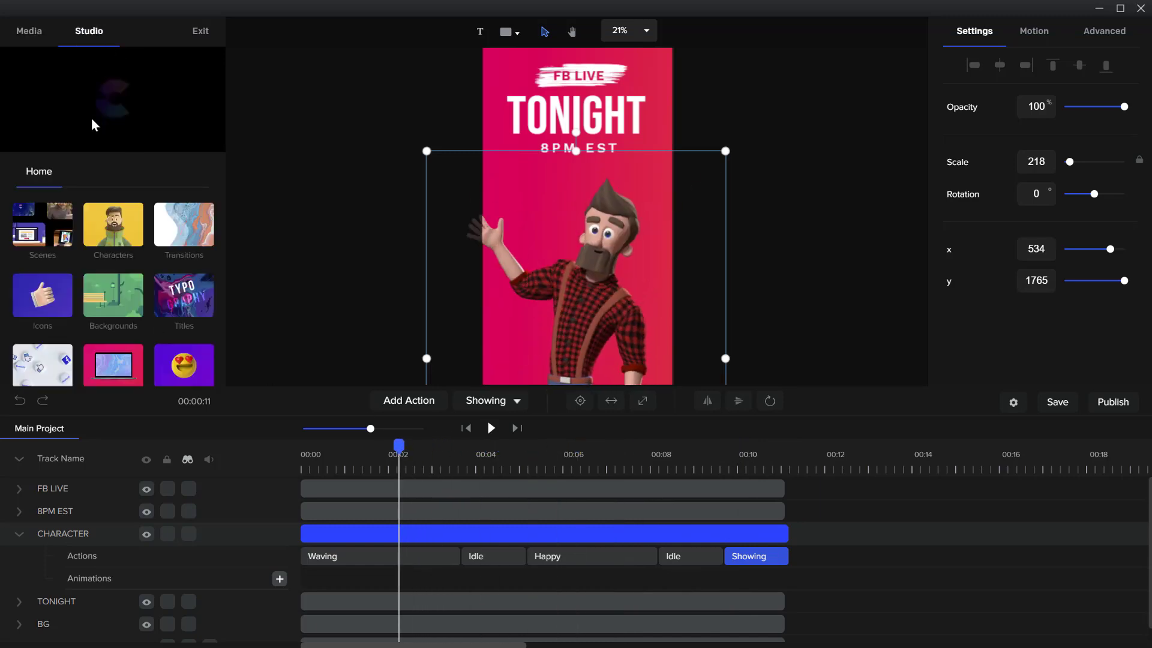
pyautogui.click(92, 230)
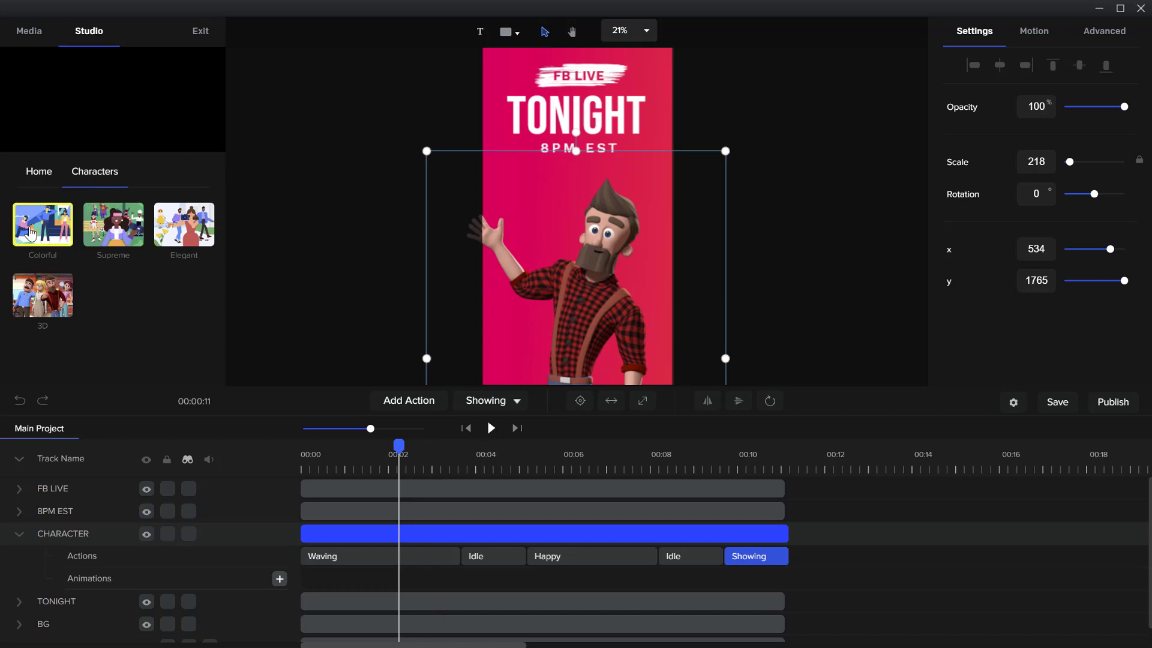
pyautogui.click(31, 232)
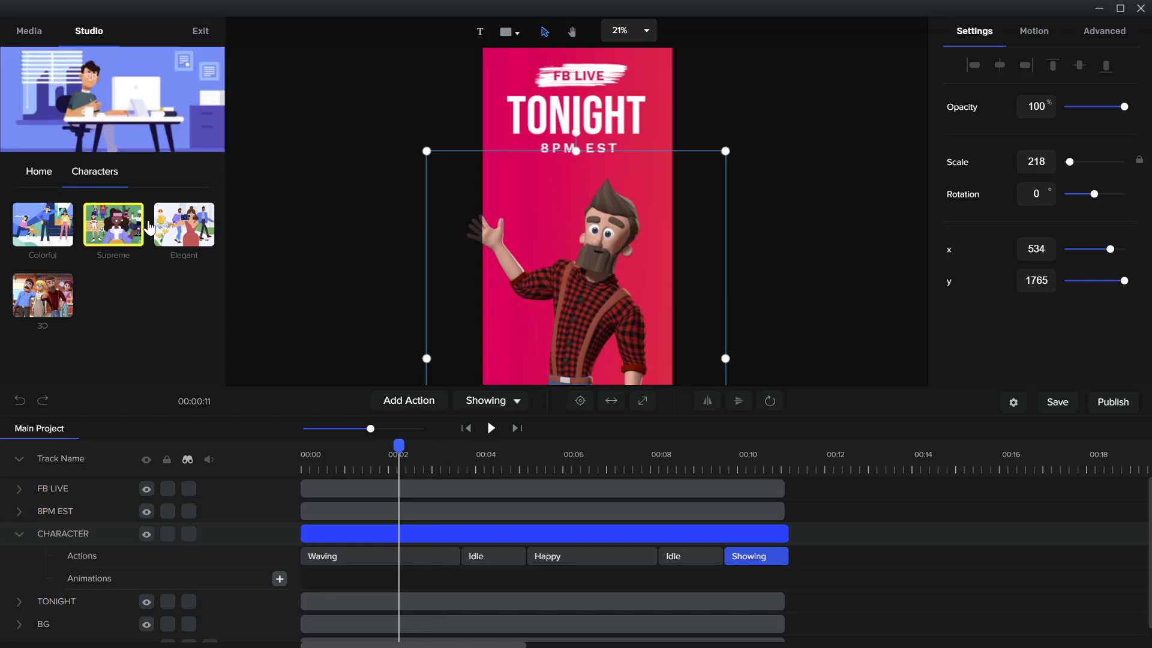
pyautogui.doubleClick(58, 272)
pyautogui.click(60, 240)
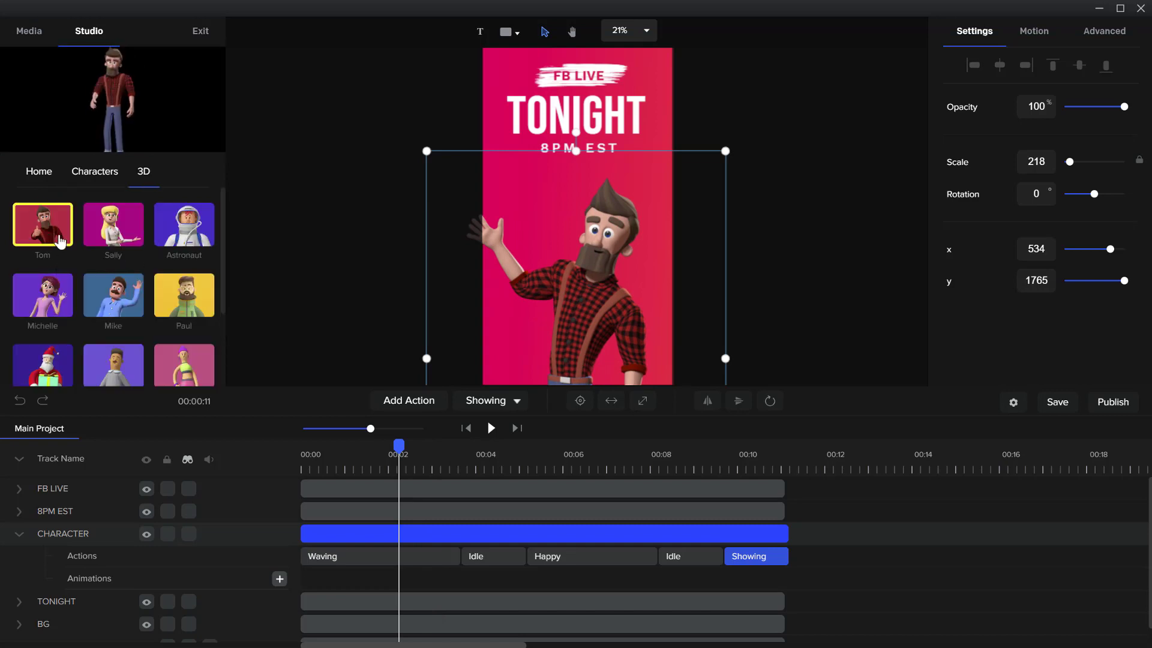
# Preview the Sally, Astronaut and Paul characters in the 3D collection
pyautogui.click(128, 231)
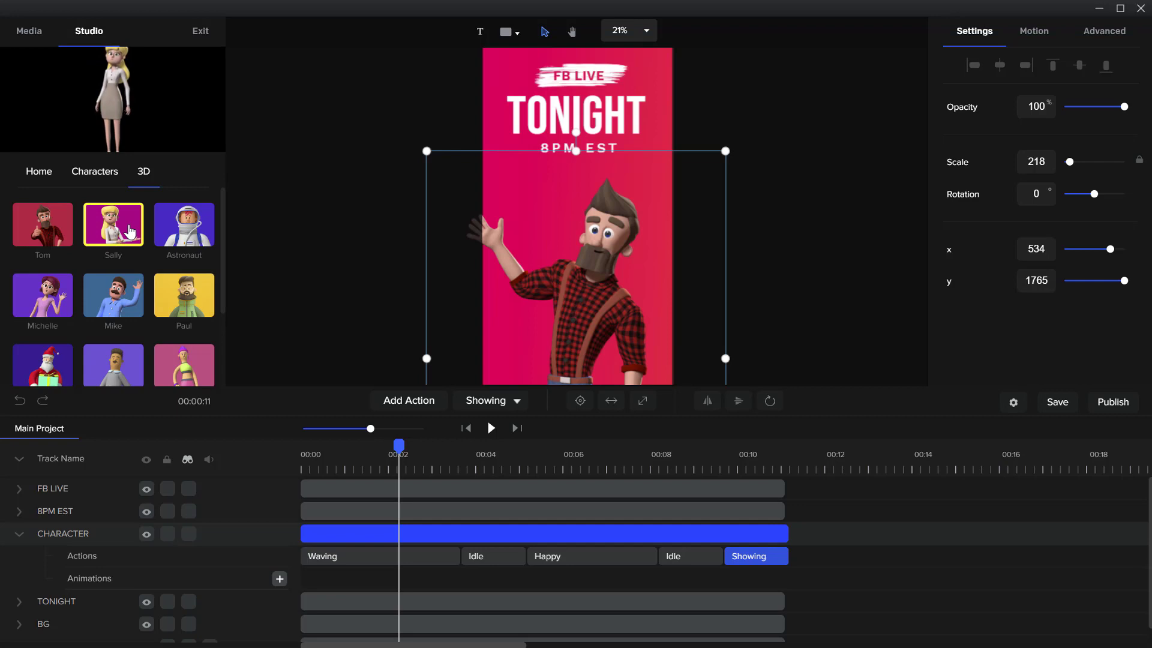
pyautogui.click(195, 230)
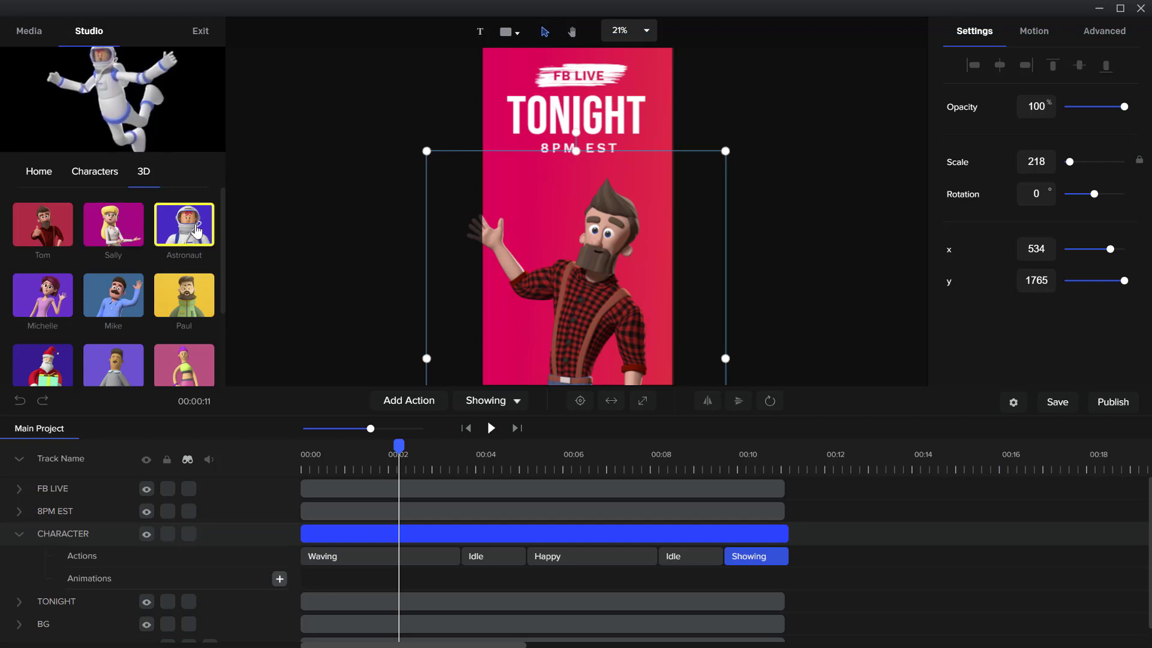
pyautogui.click(196, 298)
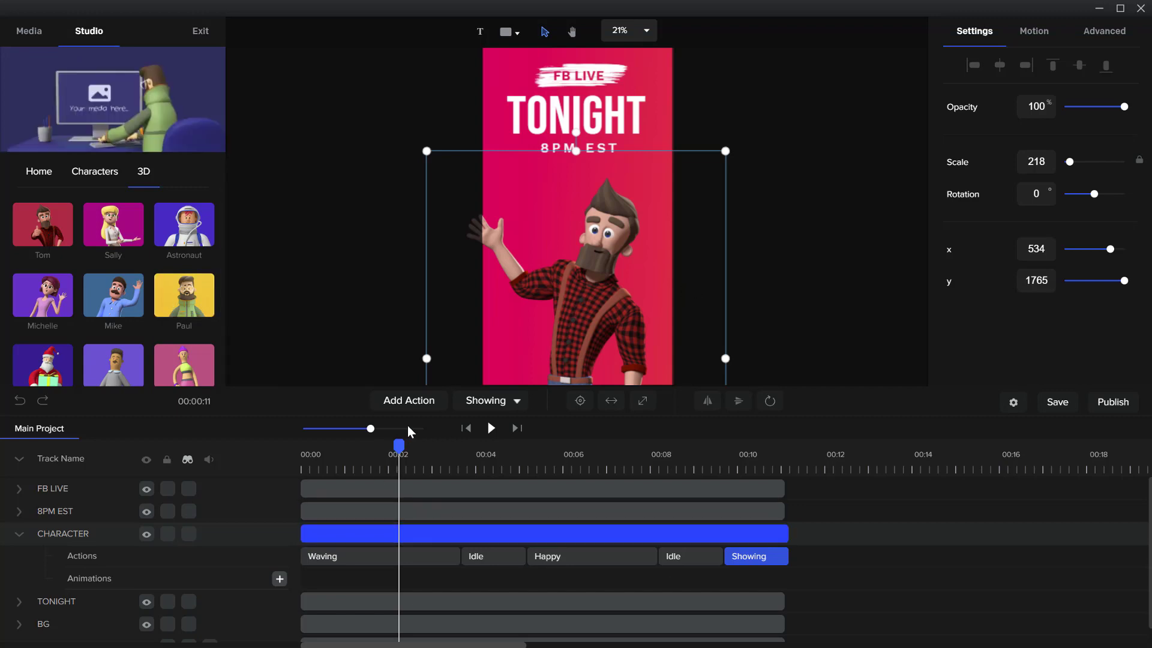
# Add the Paul 3D character at about 11.5 seconds, past the existing tracks, enlarged to scale 169 and placed at x 460, y 983
pyautogui.moveTo(393, 442); pyautogui.dragTo(809, 445)
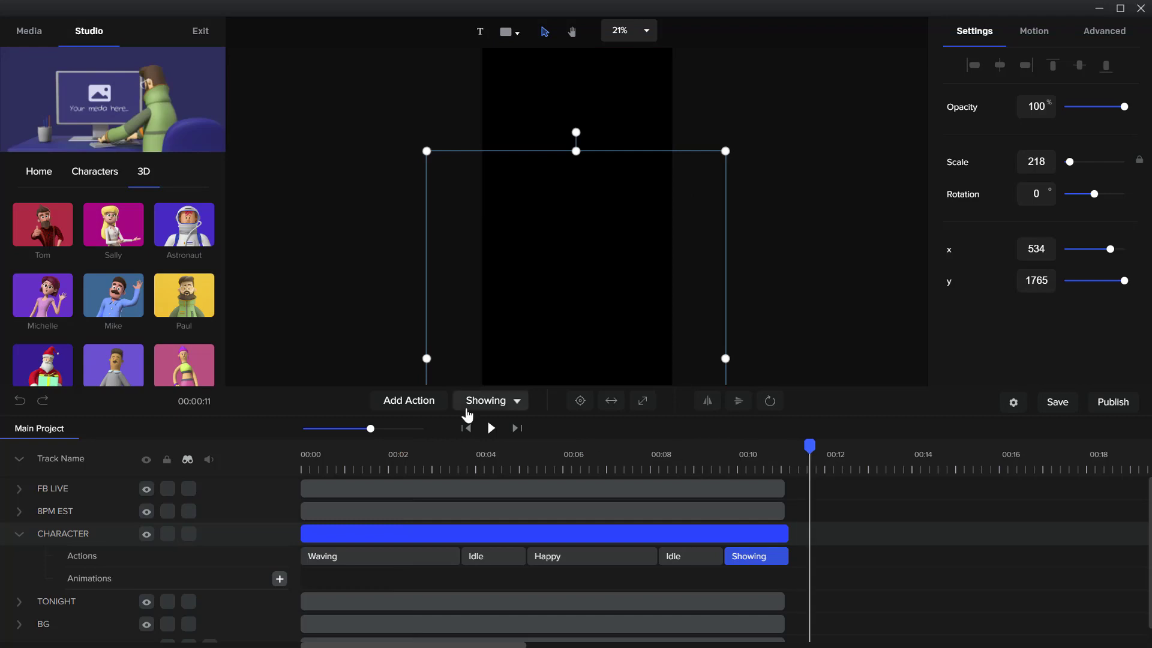
pyautogui.click(802, 308)
pyautogui.moveTo(184, 294); pyautogui.dragTo(603, 227)
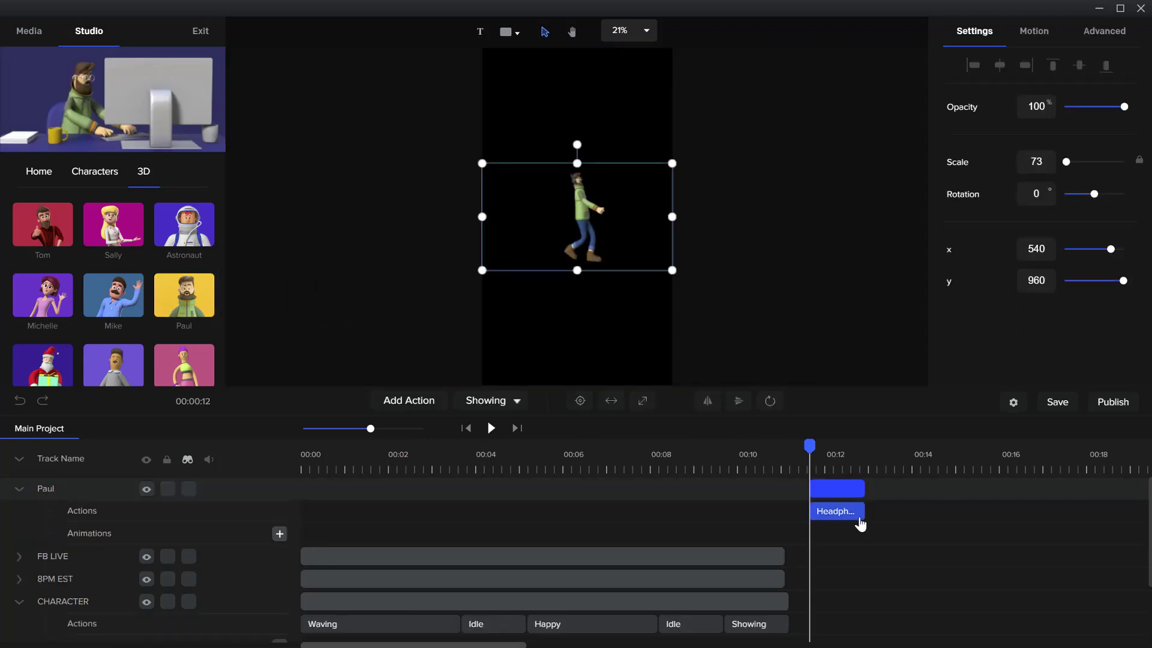
pyautogui.moveTo(673, 271); pyautogui.dragTo(866, 357)
pyautogui.moveTo(601, 276); pyautogui.dragTo(587, 230)
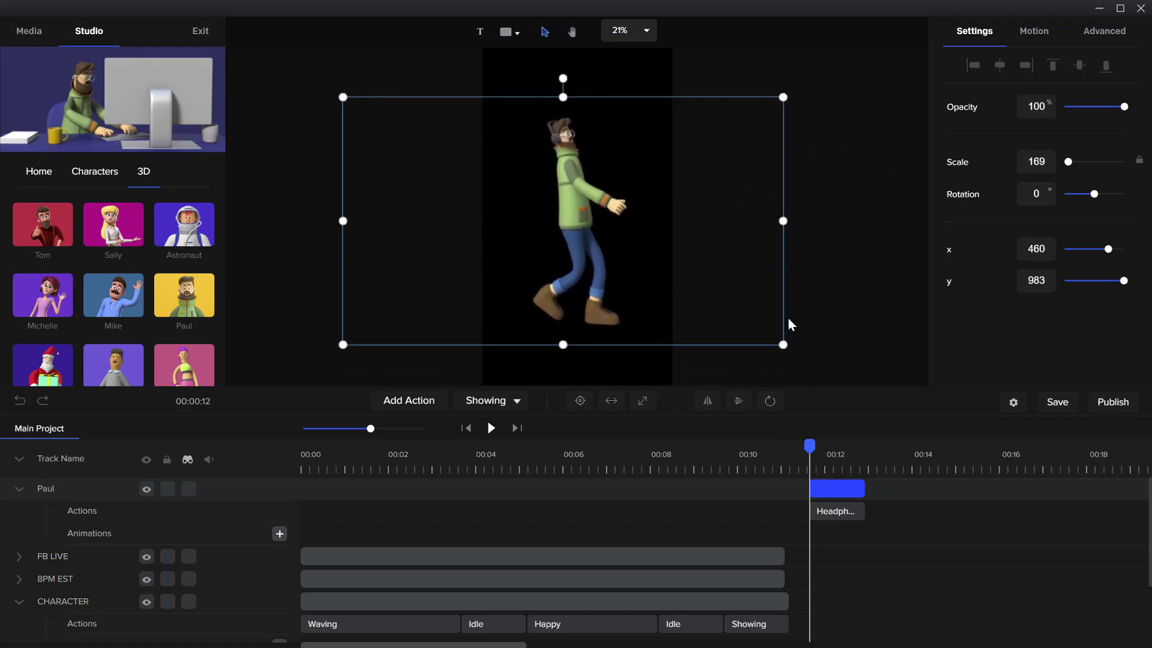
# Try an Ipad action after Paul's Headphones action, review its end on the timeline, and delete it
pyautogui.moveTo(812, 448); pyautogui.dragTo(863, 443)
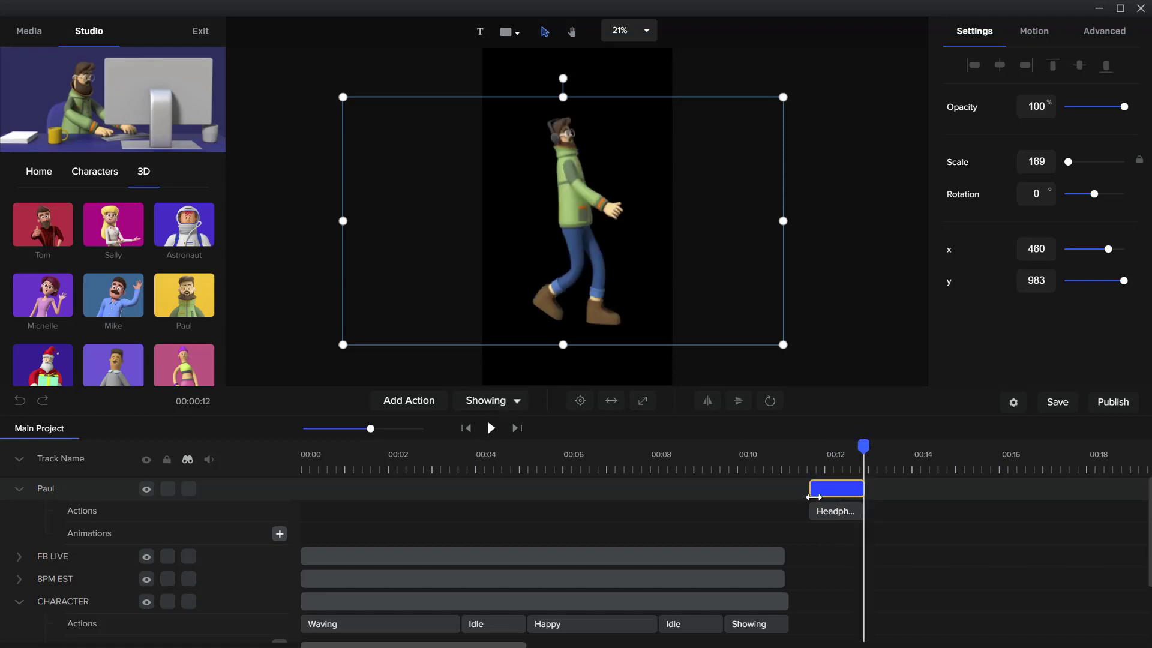
pyautogui.click(427, 406)
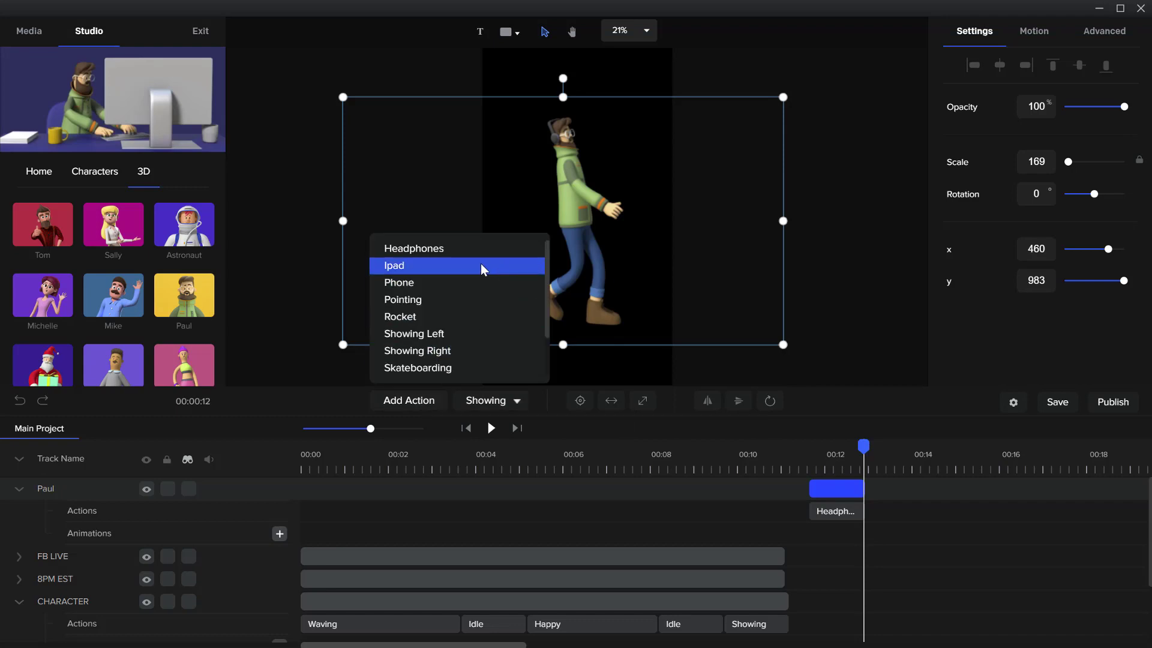
pyautogui.click(422, 268)
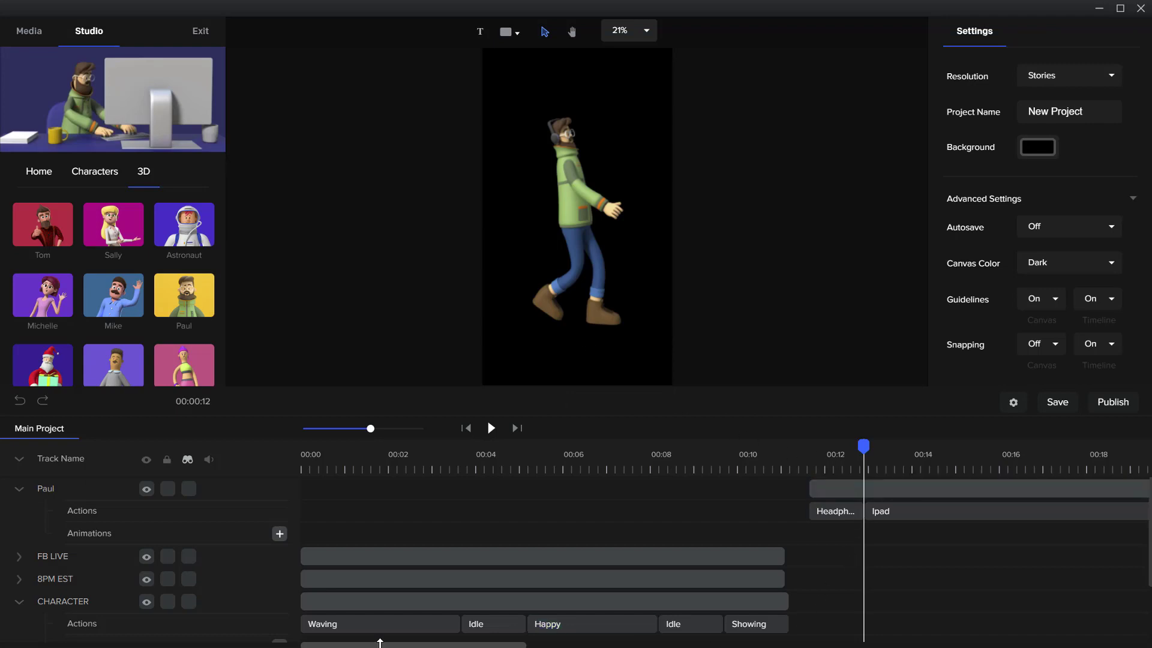
pyautogui.moveTo(384, 645)
pyautogui.mouseDown()
pyautogui.moveTo(411, 645)
pyautogui.moveTo(394, 643)
pyautogui.mouseUp()
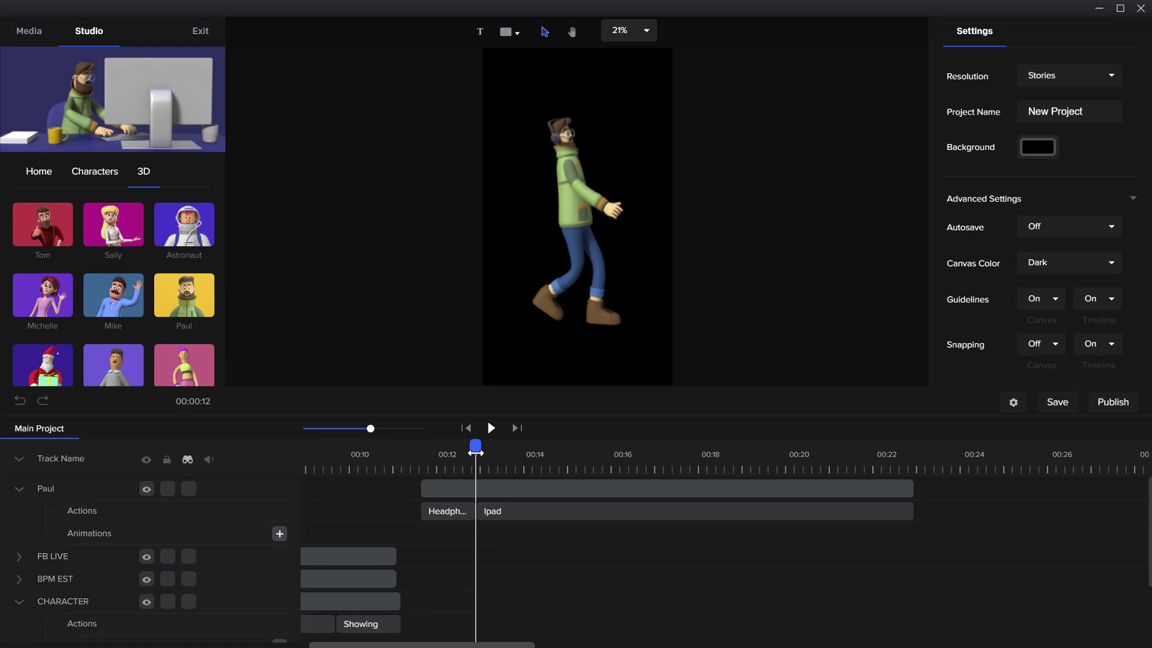
pyautogui.moveTo(478, 445); pyautogui.dragTo(909, 459)
pyautogui.click(879, 486)
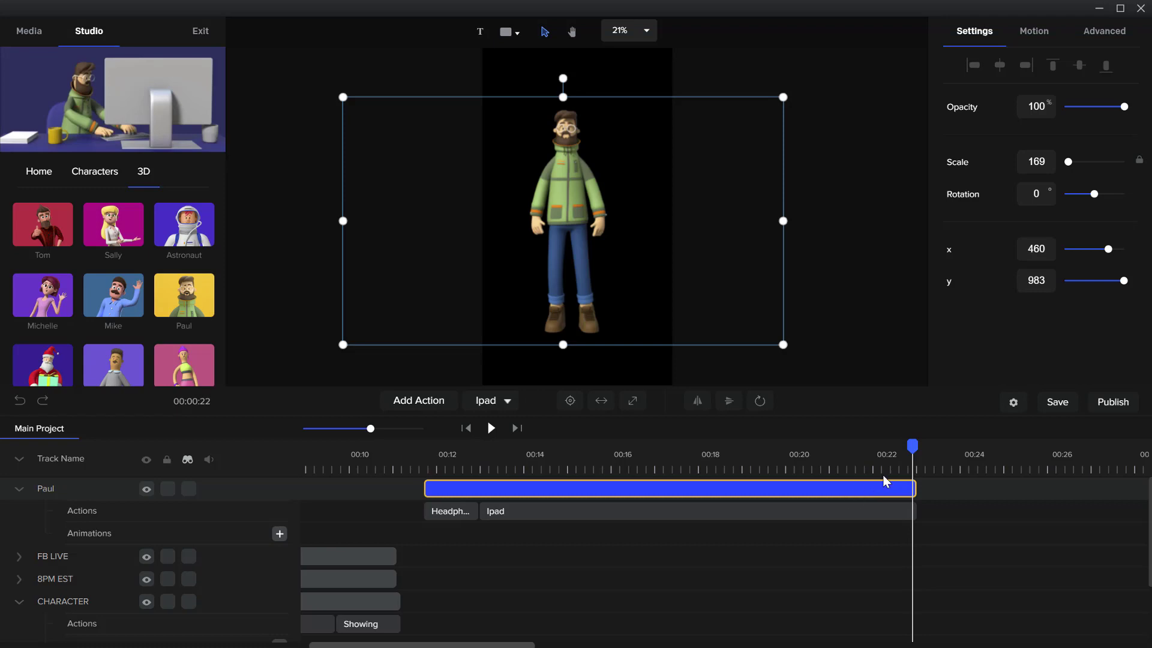
pyautogui.click(918, 515)
pyautogui.press('Delete')
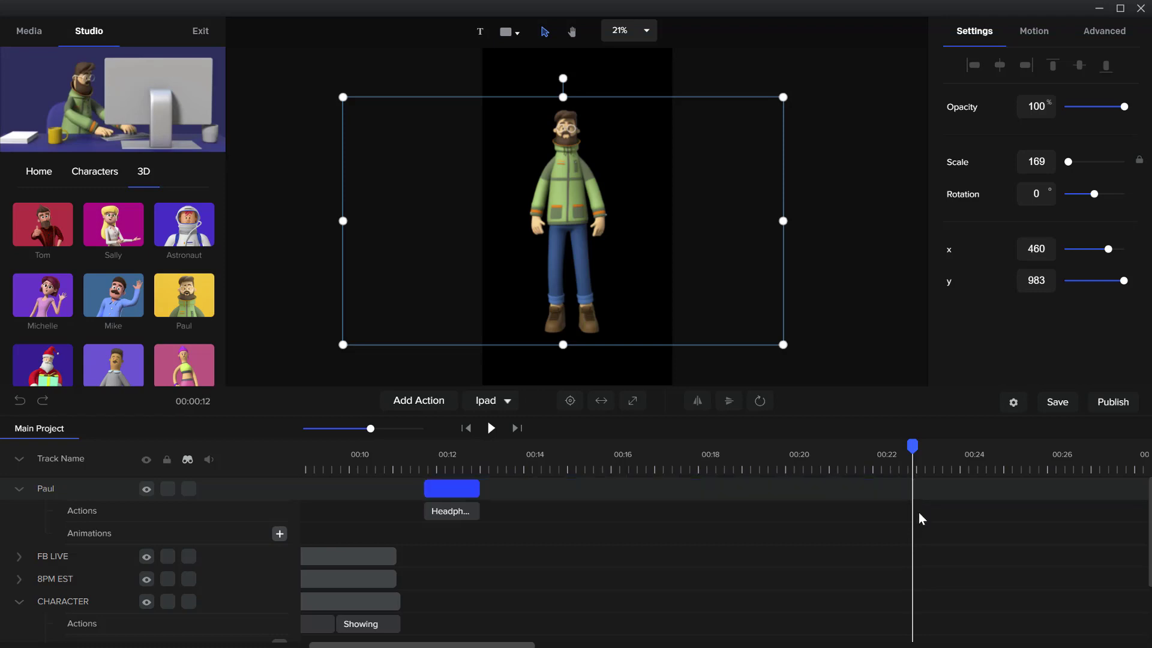
# Add a Pointing action right after Paul's Headphones action and scrub through the sequence
pyautogui.click(477, 466)
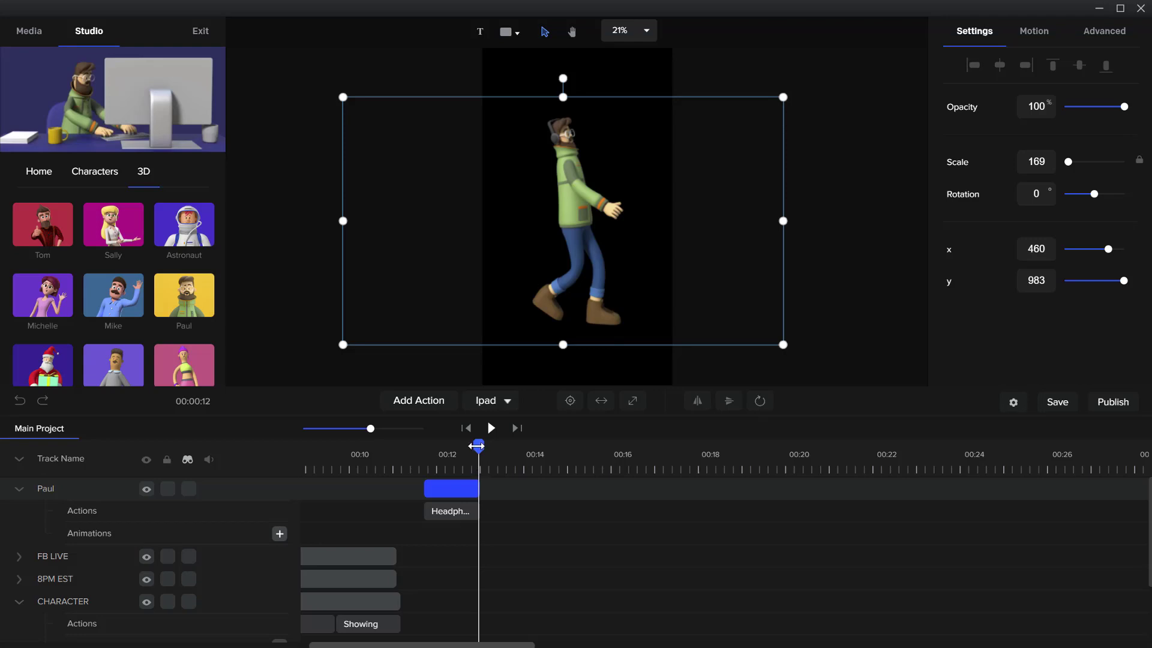
pyautogui.moveTo(477, 446); pyautogui.dragTo(479, 445)
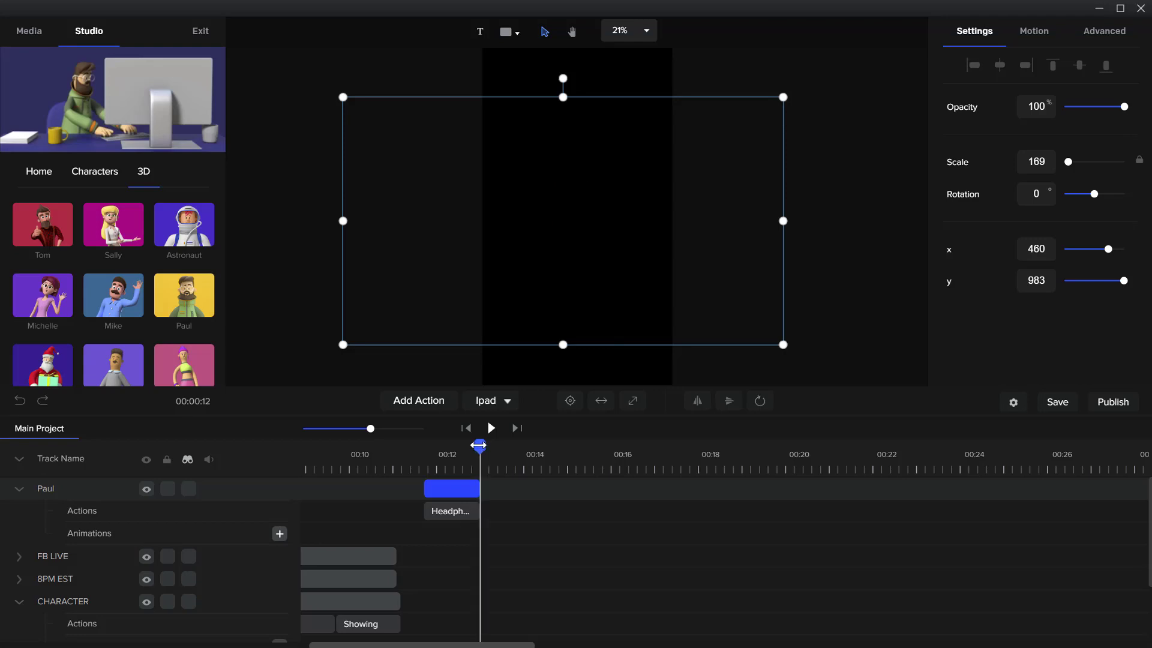
pyautogui.click(438, 400)
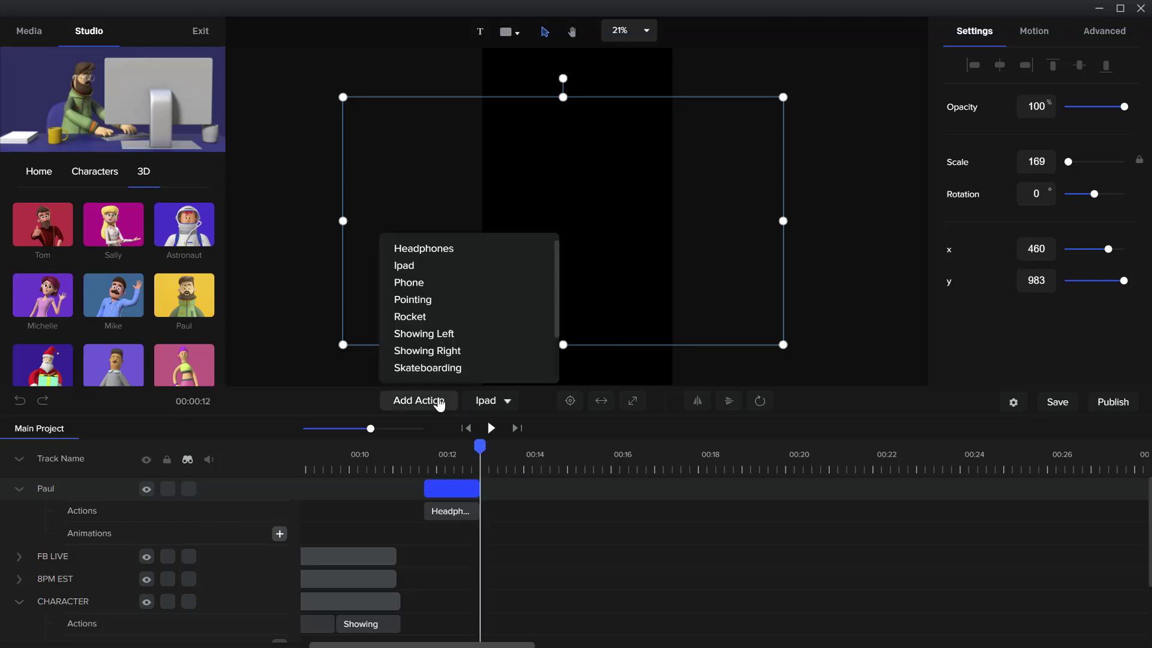
pyautogui.click(500, 305)
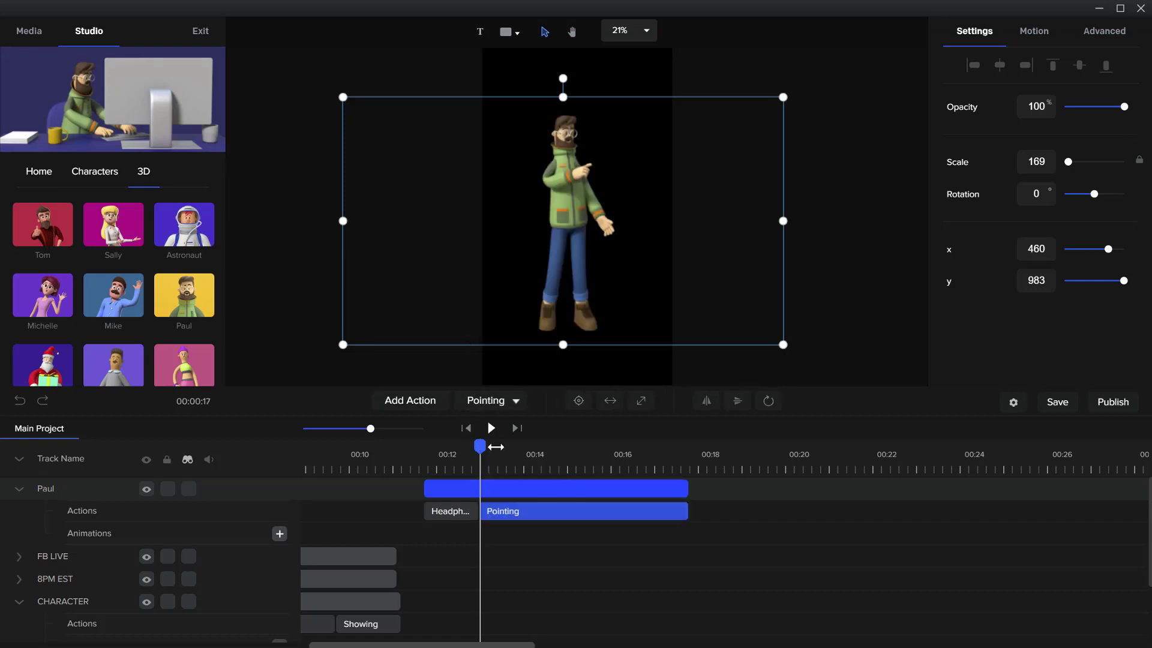
pyautogui.moveTo(495, 447); pyautogui.dragTo(693, 444)
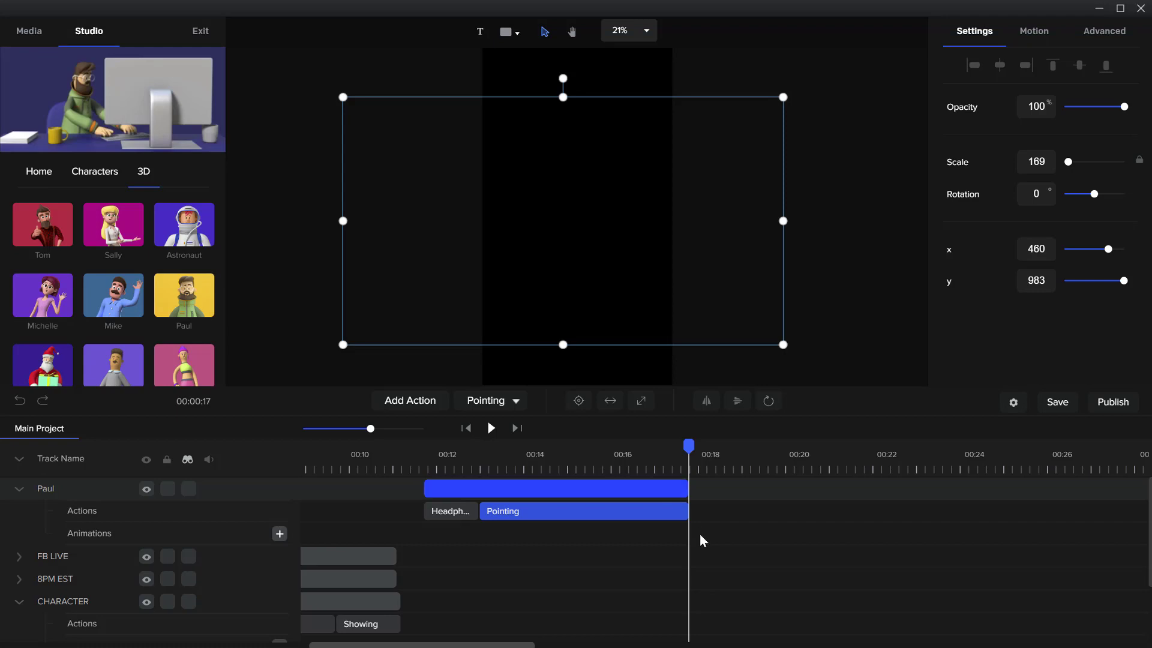
pyautogui.click(472, 471)
pyautogui.click(471, 489)
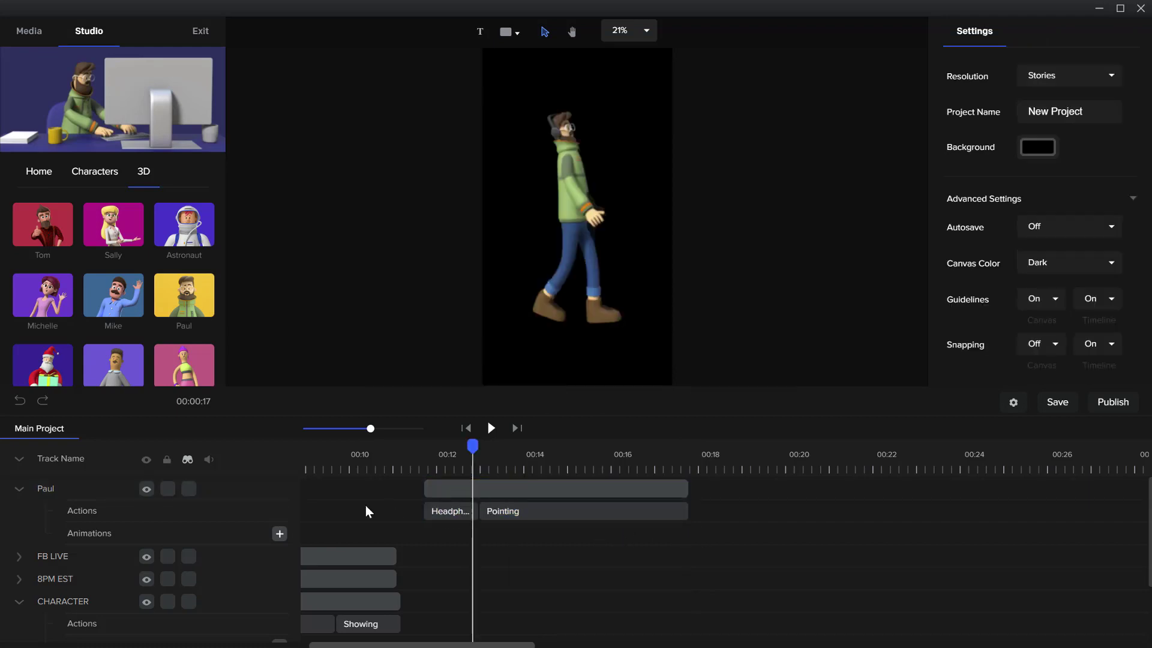
# Add a Rocket action after Paul's Pointing action and play back the character's sequence
pyautogui.click(543, 488)
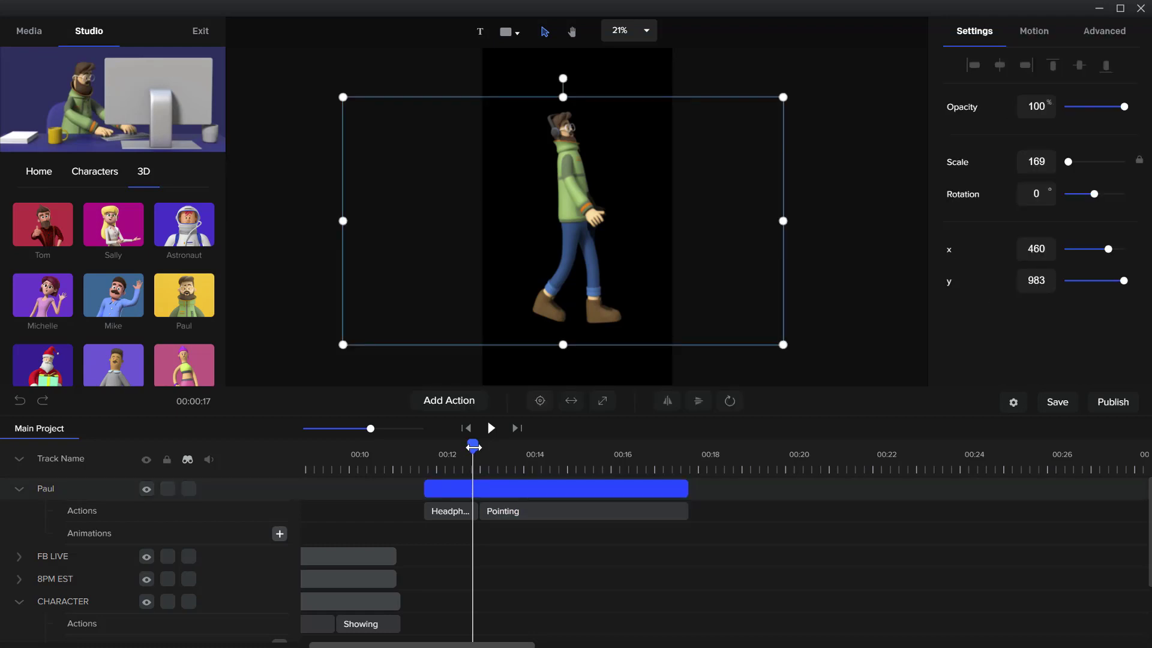
pyautogui.moveTo(473, 447); pyautogui.dragTo(686, 450)
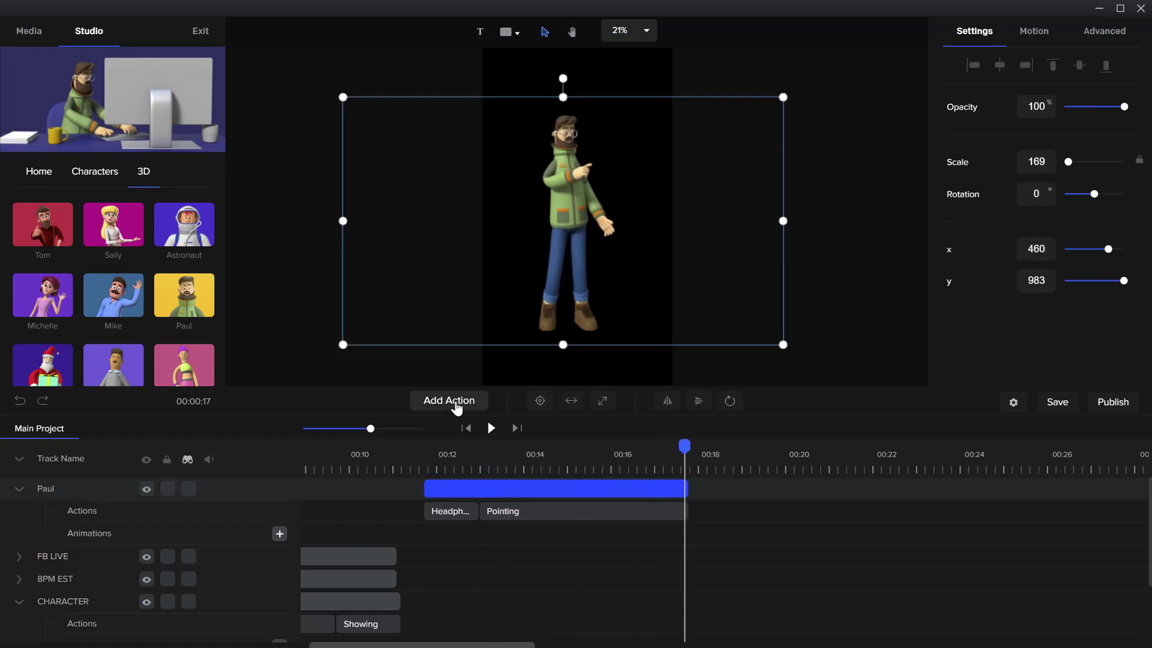
pyautogui.click(456, 406)
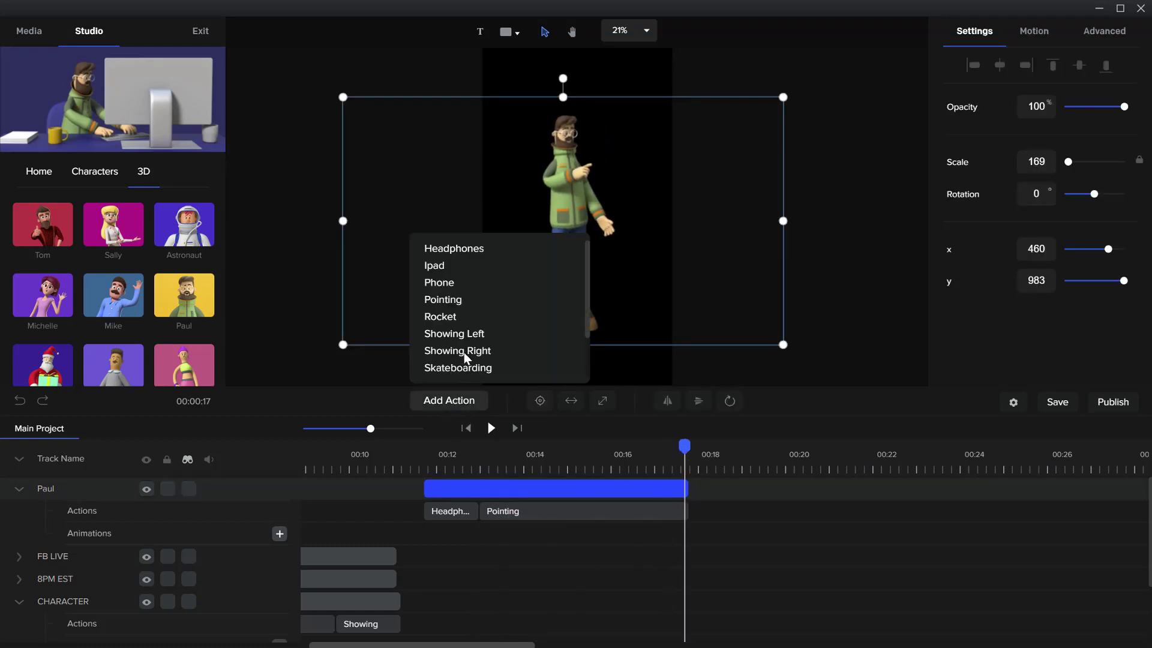
pyautogui.click(475, 315)
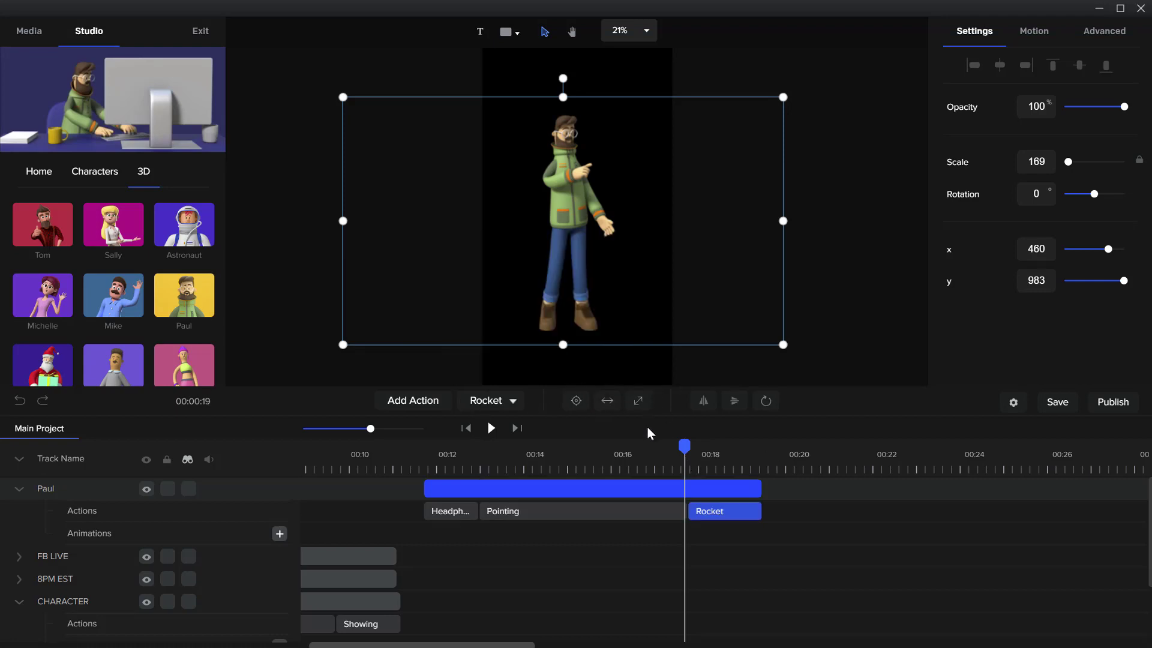
pyautogui.moveTo(681, 442); pyautogui.dragTo(664, 447)
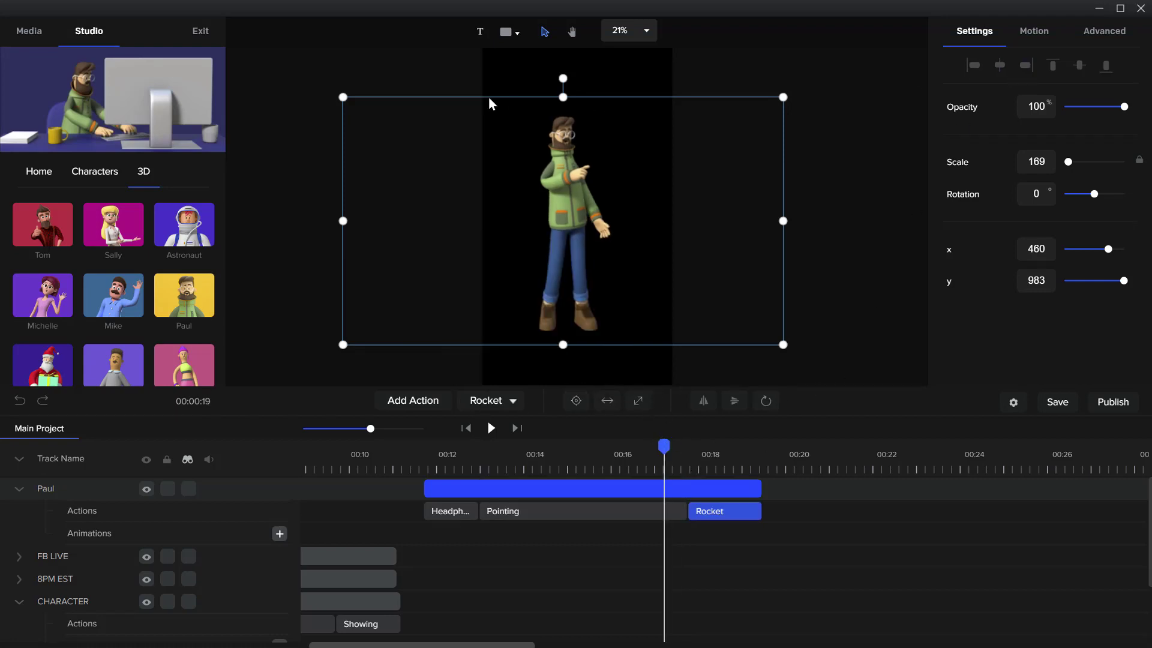
pyautogui.click(490, 429)
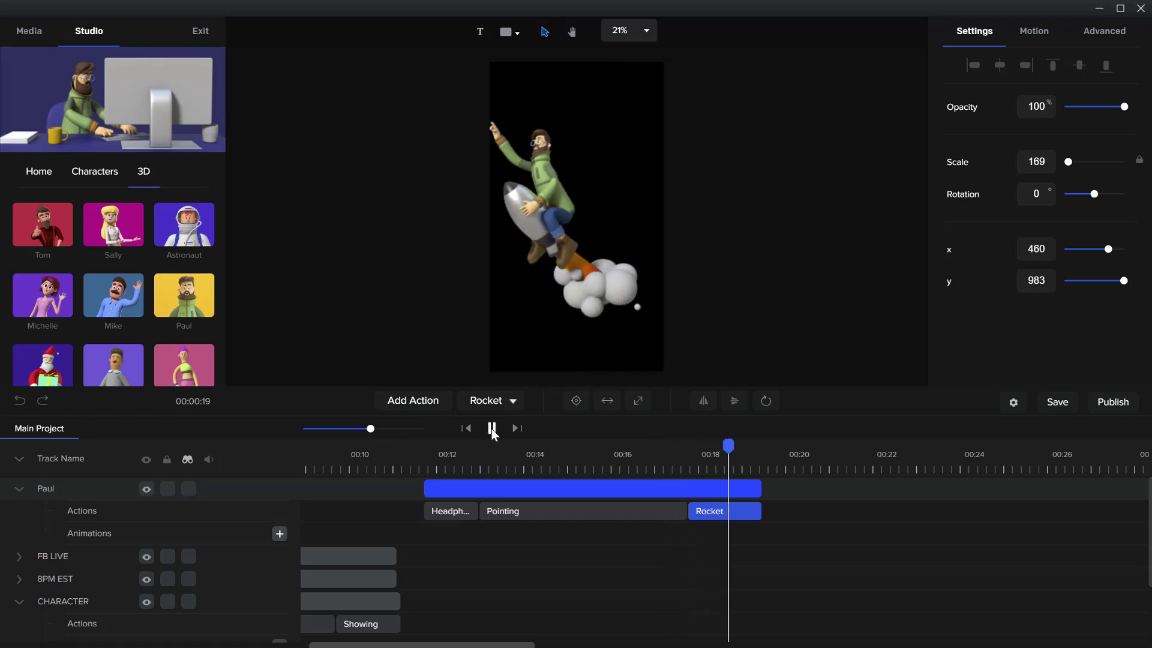
pyautogui.click(491, 428)
pyautogui.moveTo(754, 455); pyautogui.dragTo(464, 428)
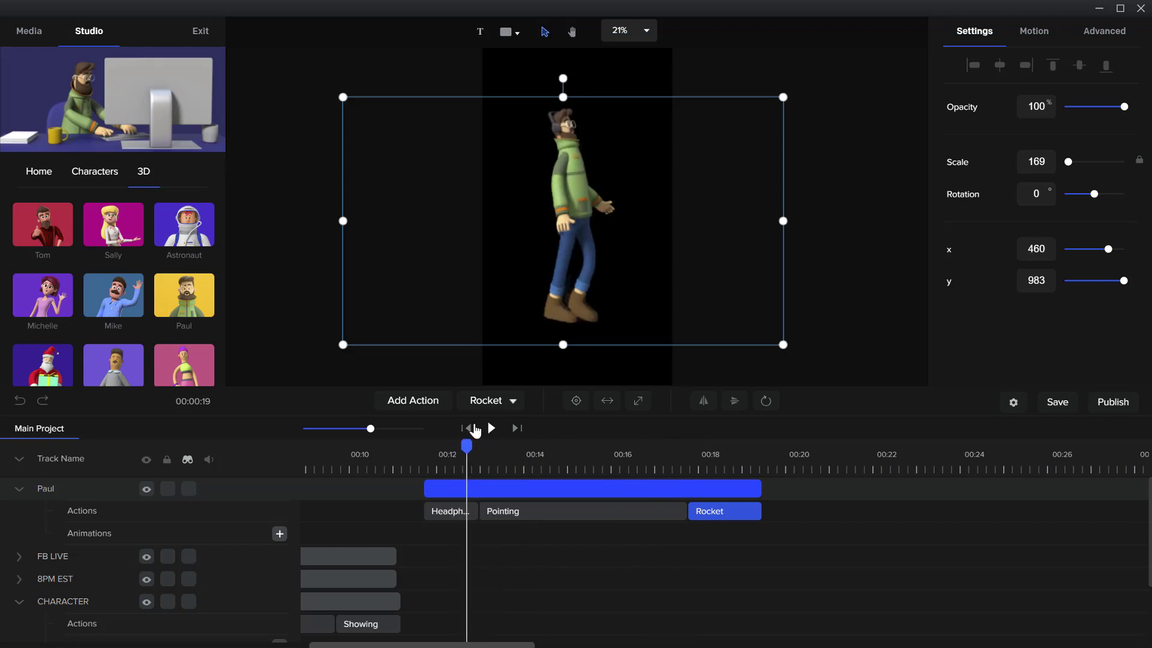
pyautogui.click(497, 428)
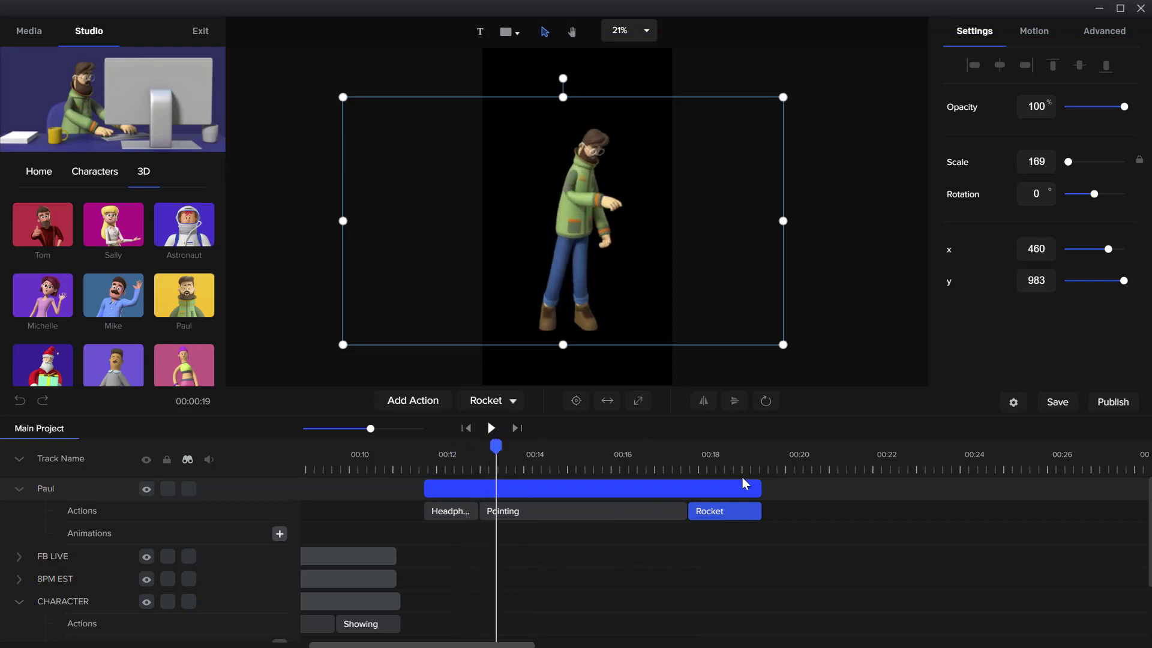
# Remove the Rocket and Pointing actions from Paul's track, keeping only the Headphones action
pyautogui.click(733, 511)
pyautogui.click(753, 510)
pyautogui.click(549, 518)
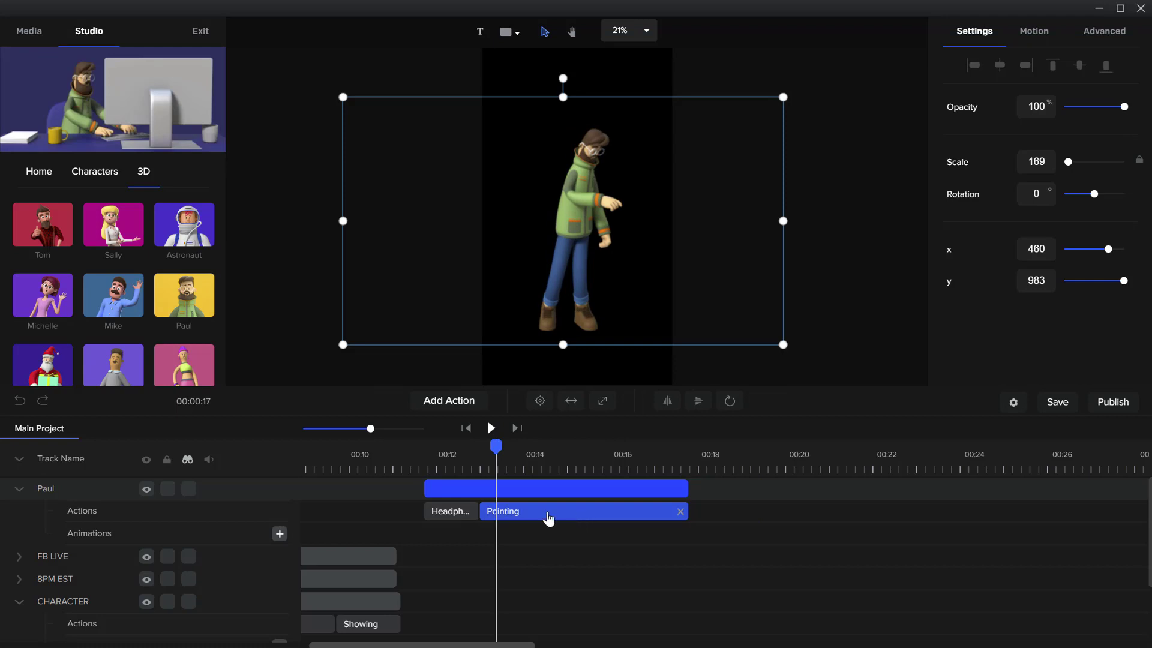
pyautogui.click(680, 511)
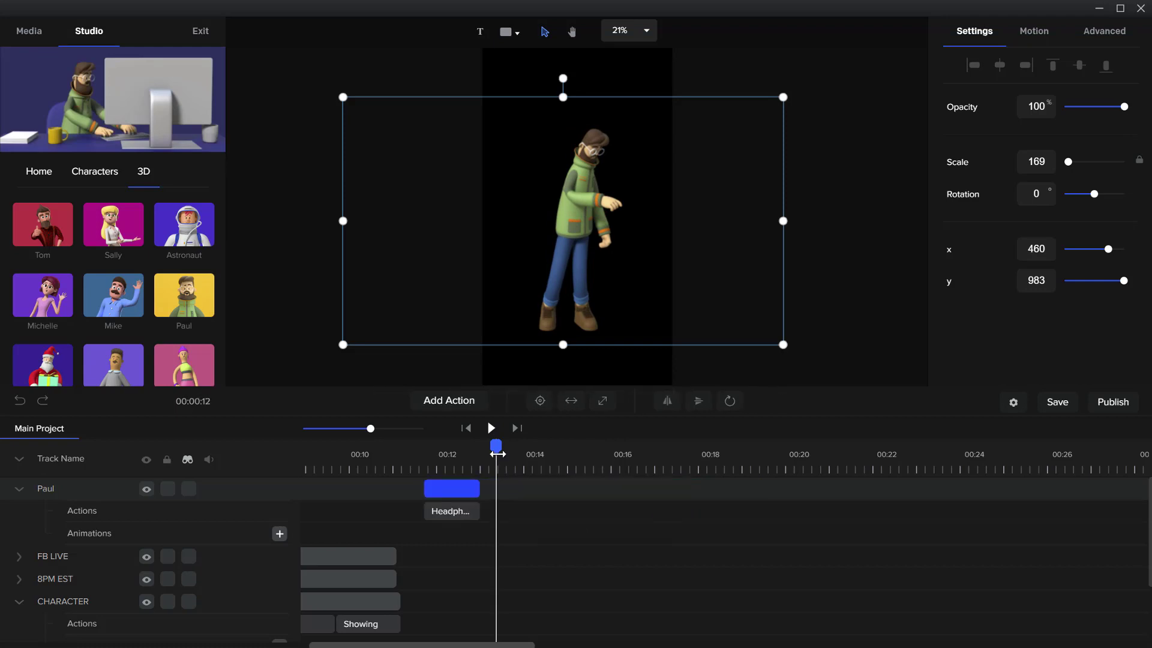
# Add a Showing Left action immediately after Paul's Headphones action and scrub through it
pyautogui.moveTo(482, 449); pyautogui.dragTo(479, 449)
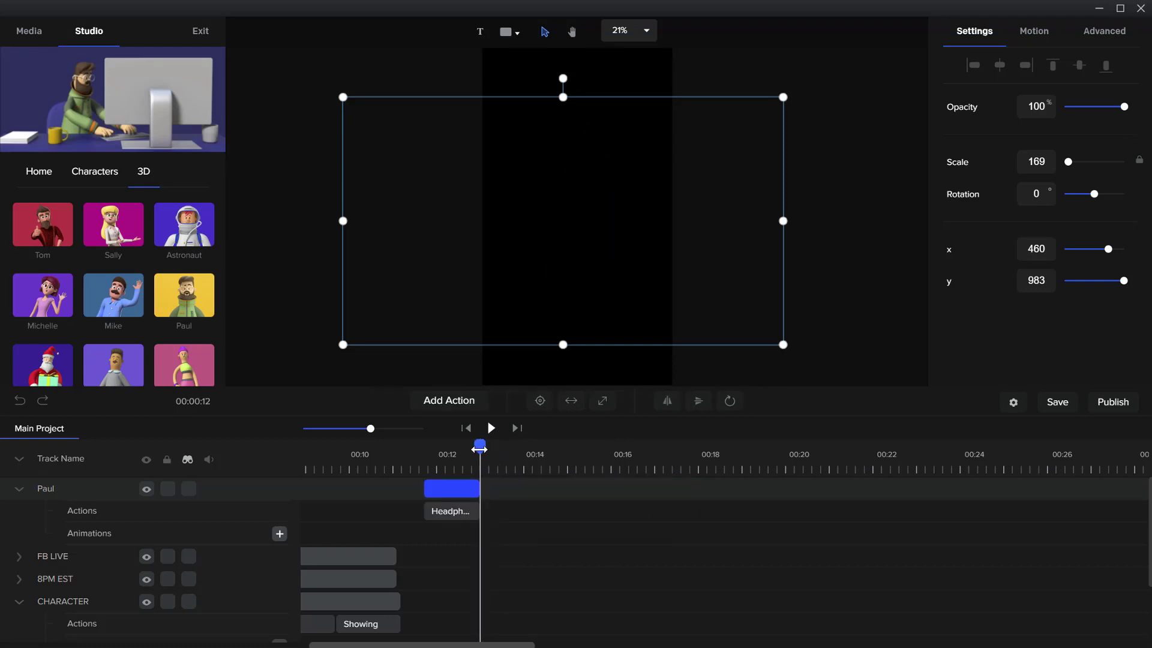
pyautogui.click(472, 405)
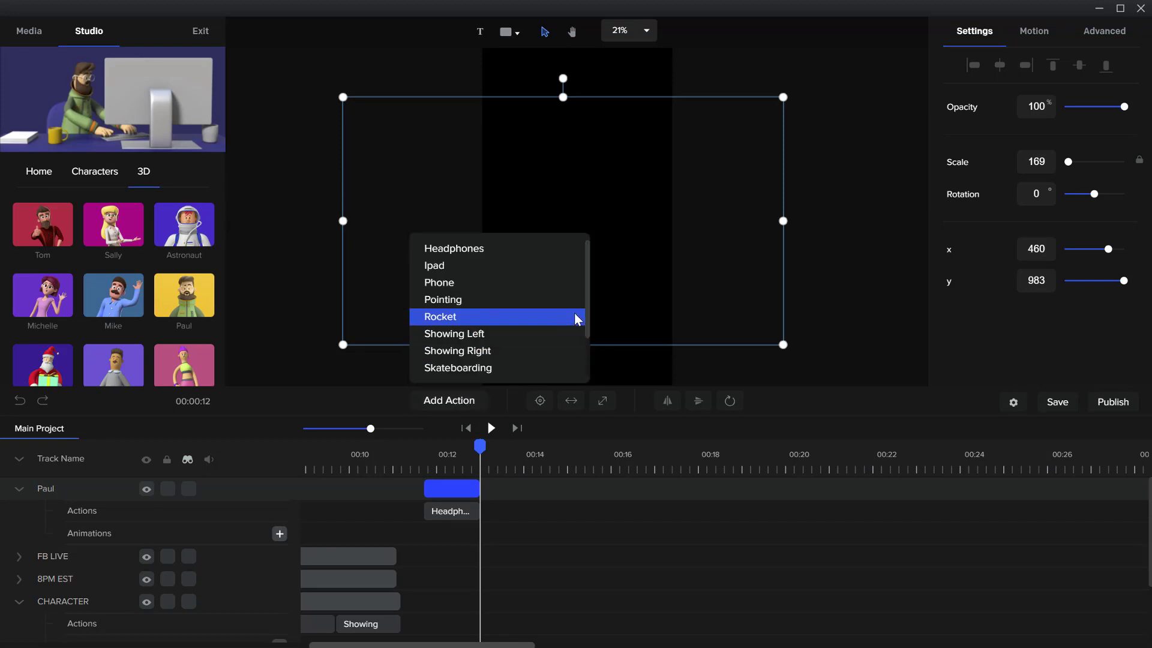
pyautogui.moveTo(585, 307)
pyautogui.mouseDown()
pyautogui.moveTo(582, 362)
pyautogui.moveTo(580, 299)
pyautogui.mouseUp()
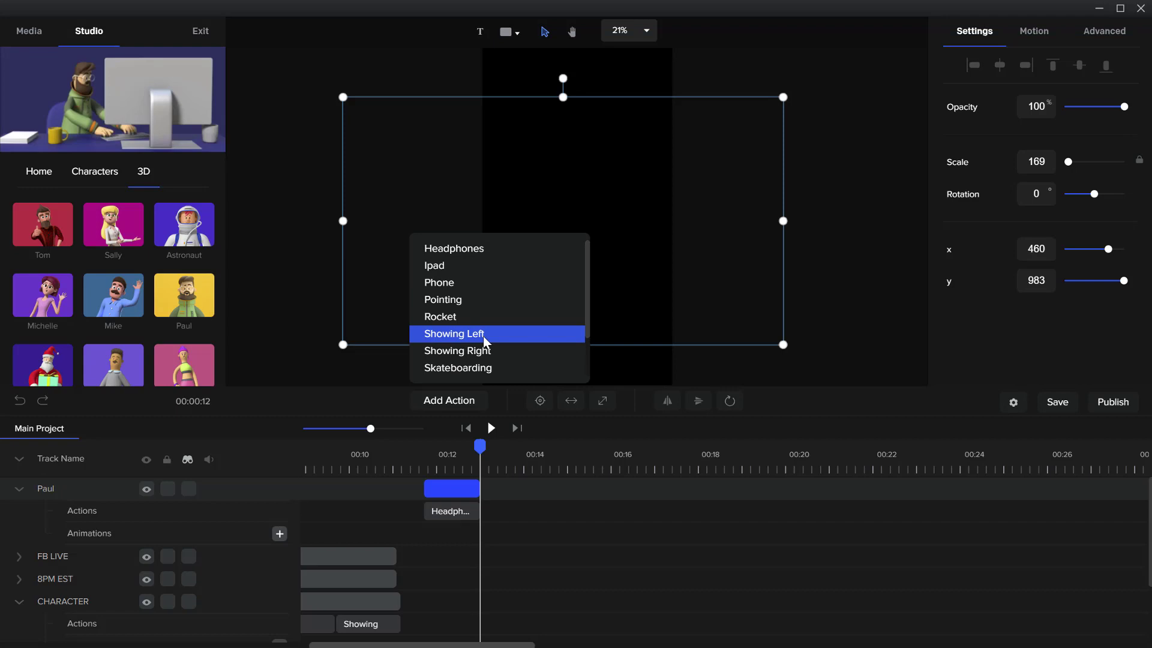
pyautogui.click(497, 333)
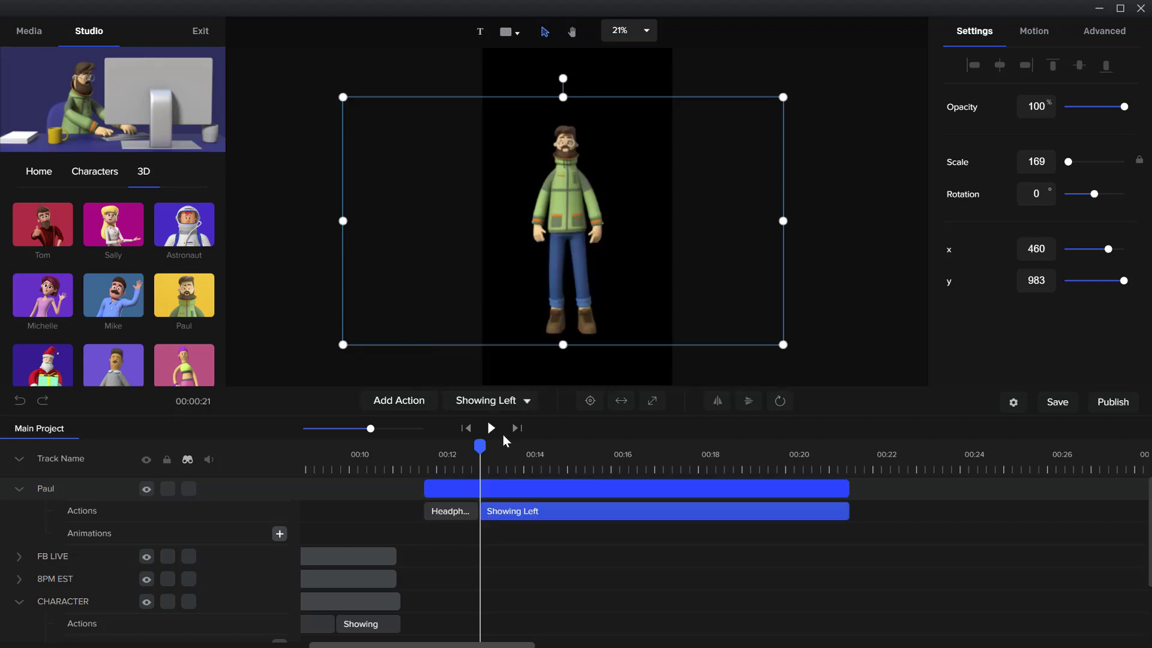
pyautogui.moveTo(479, 445); pyautogui.dragTo(593, 454)
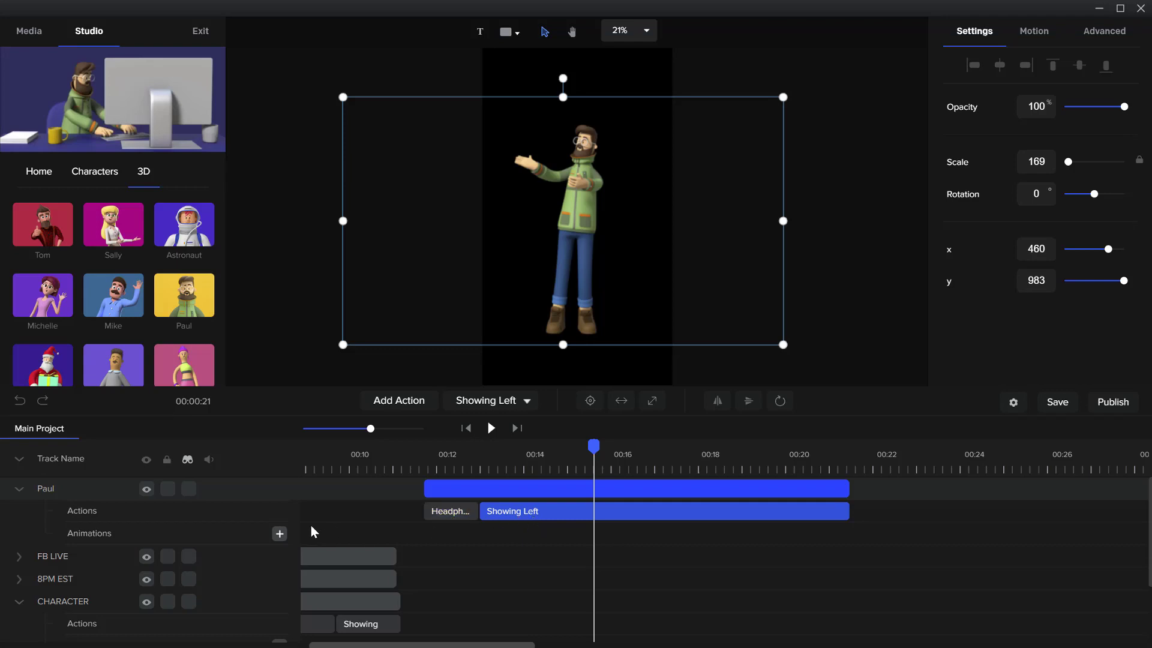
# Add a custom animation with Position enabled at about 15.5 seconds on Paul's track, and apply the Slide Right entrance motion
pyautogui.click(280, 533)
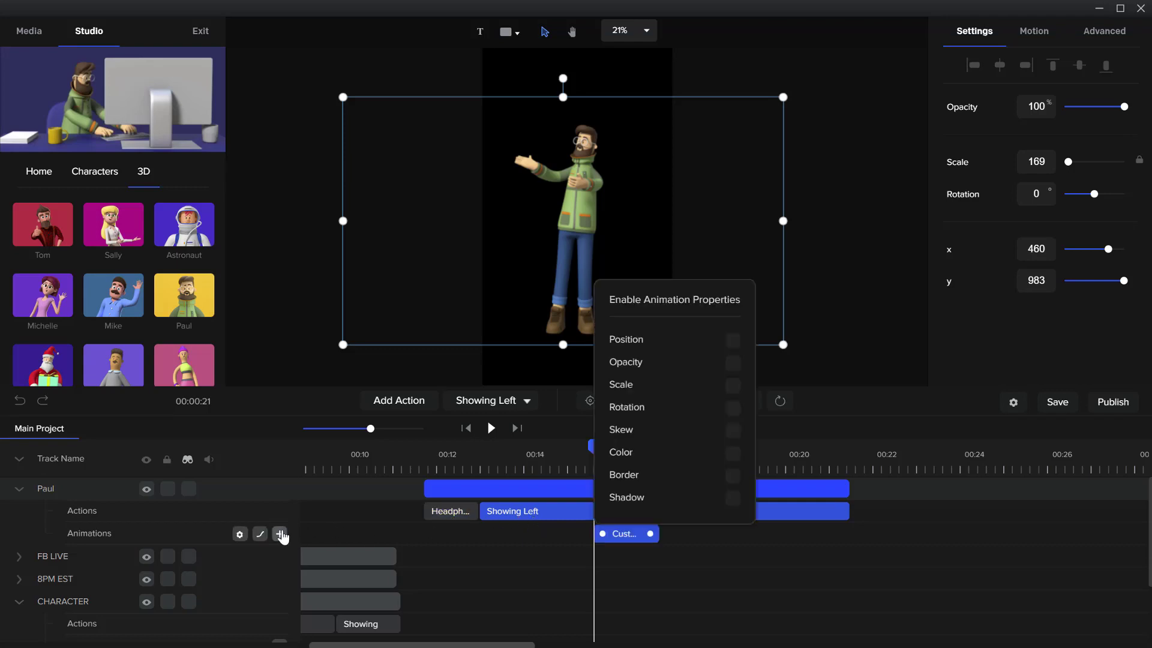
pyautogui.click(731, 341)
pyautogui.click(1044, 33)
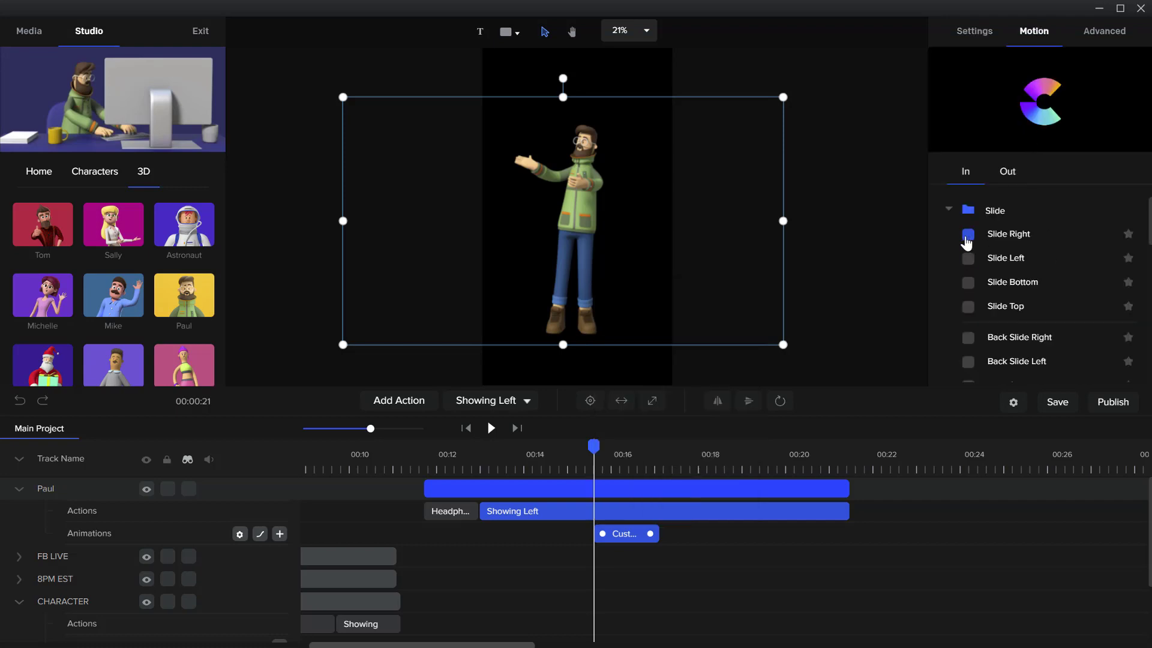
pyautogui.click(968, 235)
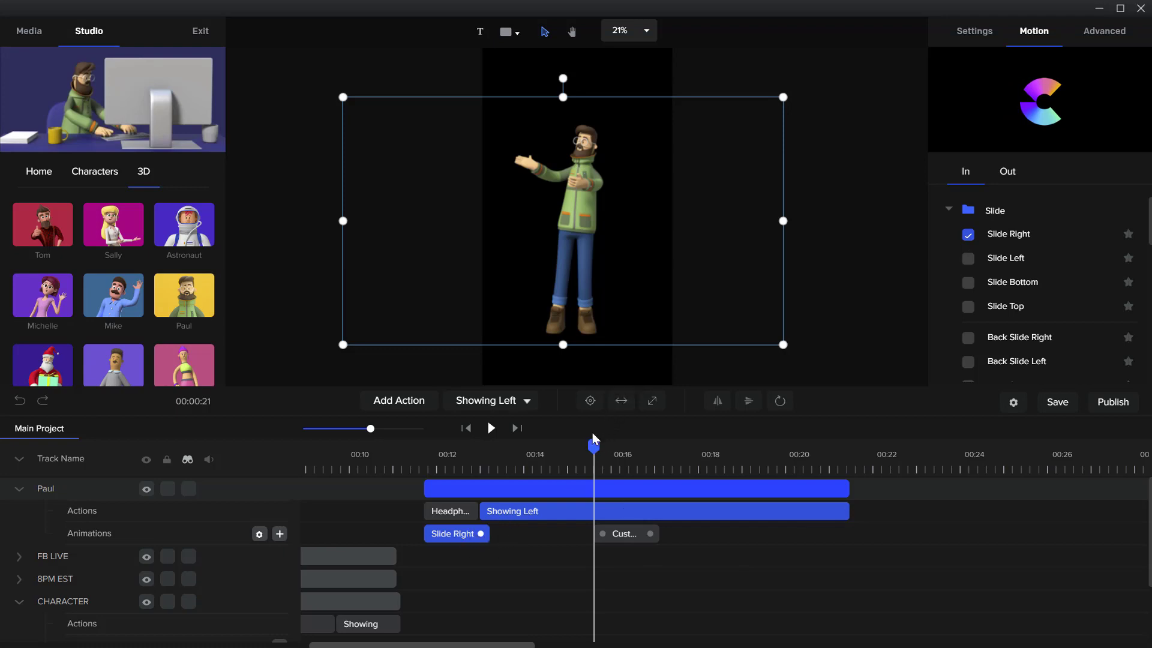
# Play and scrub Paul's track from its start to preview the Slide Right entrance with the Headphones walk
pyautogui.moveTo(589, 448); pyautogui.dragTo(419, 445)
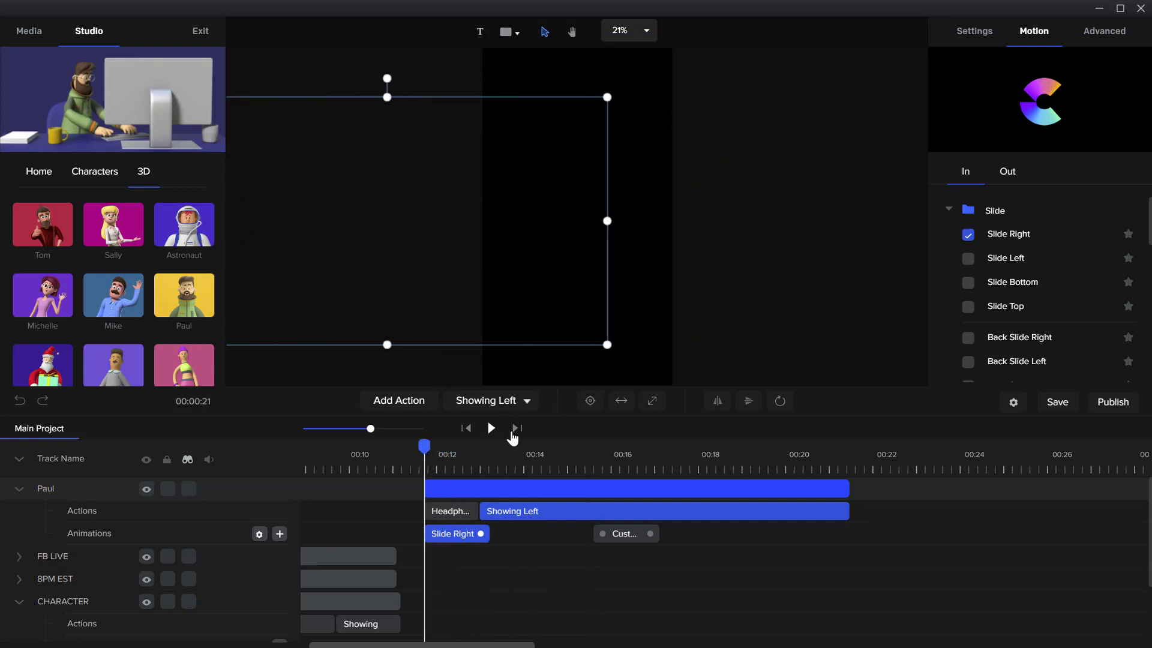
pyautogui.click(492, 428)
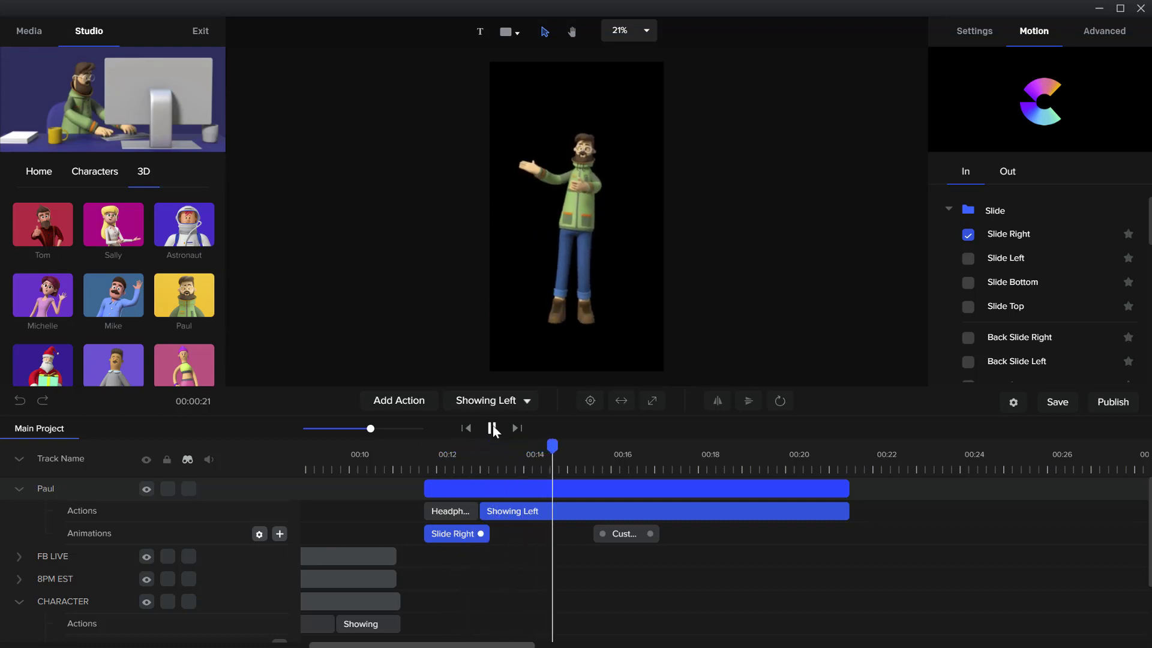
pyautogui.click(493, 427)
pyautogui.moveTo(552, 448); pyautogui.dragTo(544, 450)
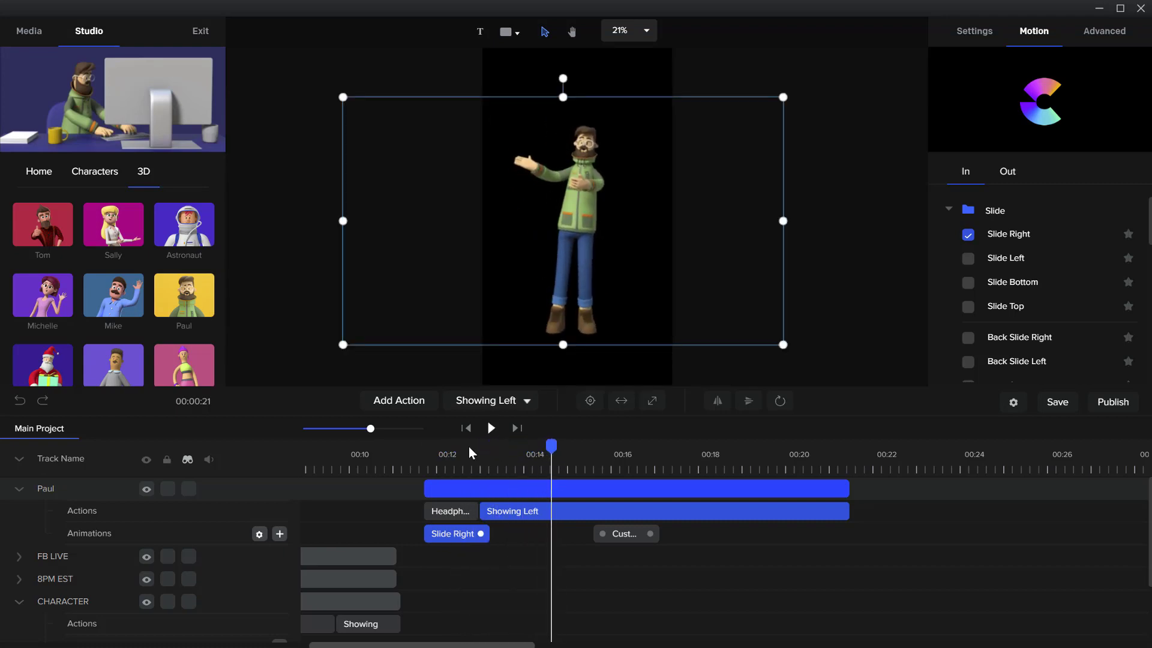
pyautogui.moveTo(472, 453)
pyautogui.mouseDown()
pyautogui.moveTo(437, 445)
pyautogui.moveTo(454, 450)
pyautogui.mouseUp()
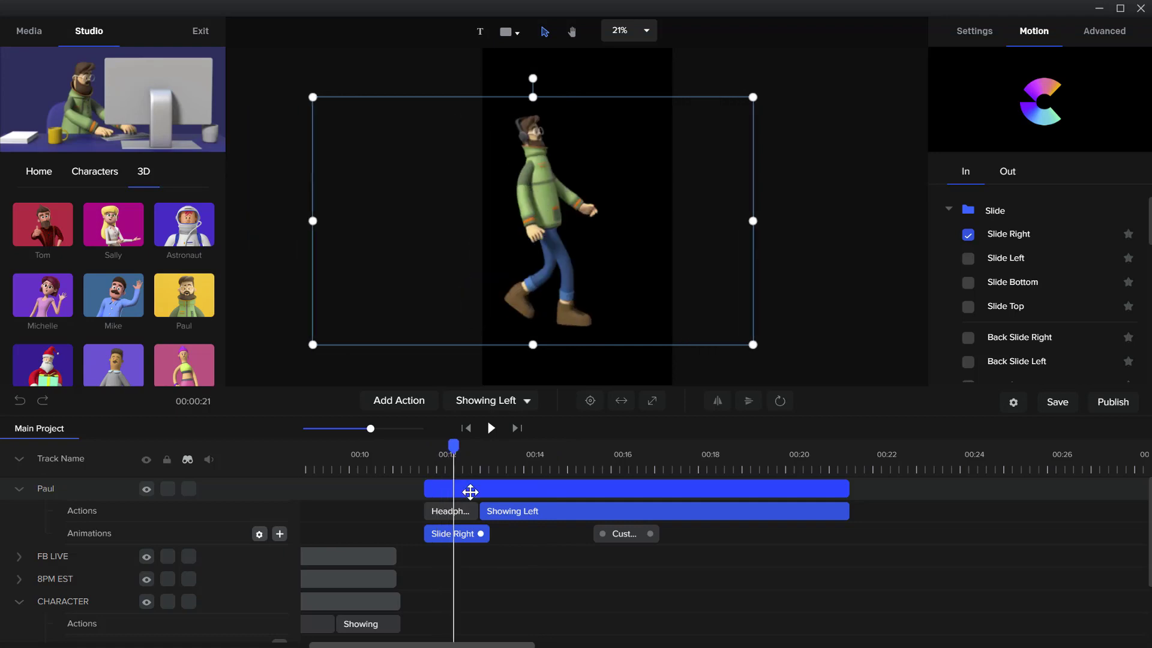
# Delete Paul's Slide Right animation, then reapply the Slide Right entrance motion with the Headphones action selected
pyautogui.rightClick(470, 540)
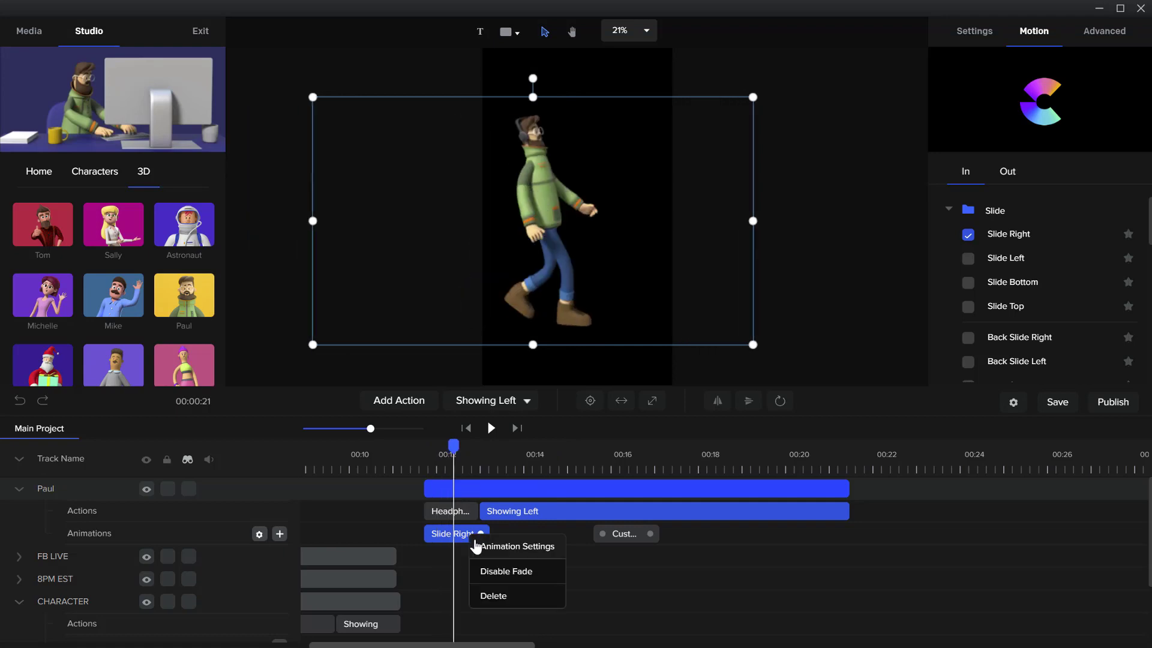
pyautogui.click(493, 601)
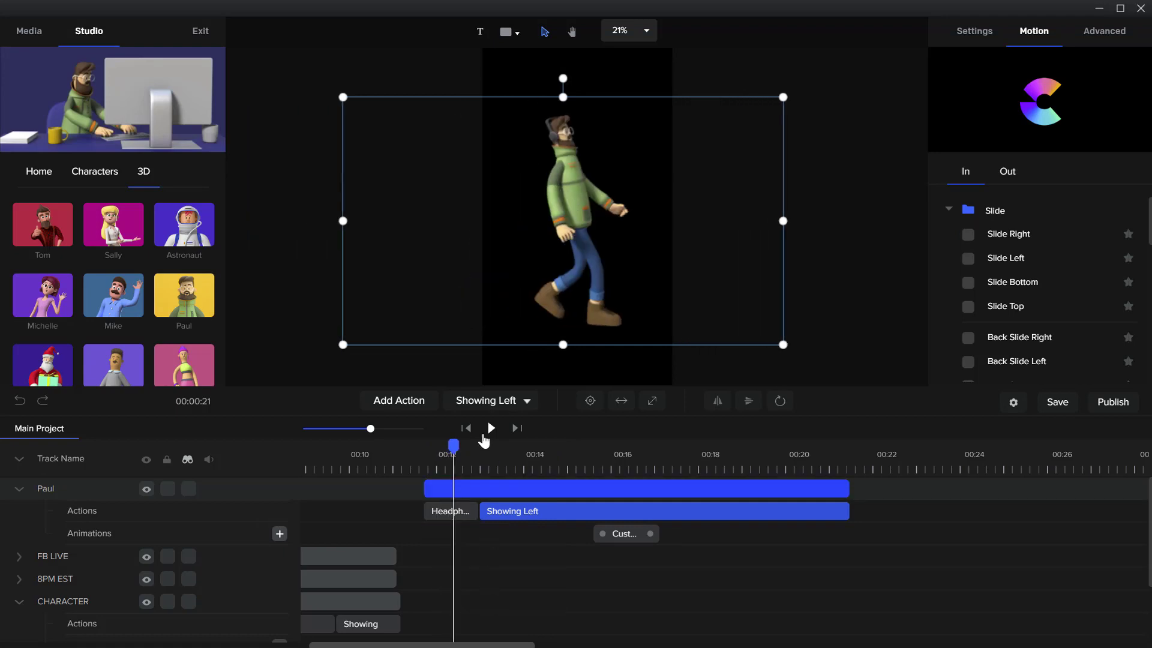
pyautogui.moveTo(452, 445)
pyautogui.mouseDown()
pyautogui.moveTo(426, 444)
pyautogui.moveTo(448, 444)
pyautogui.mouseUp()
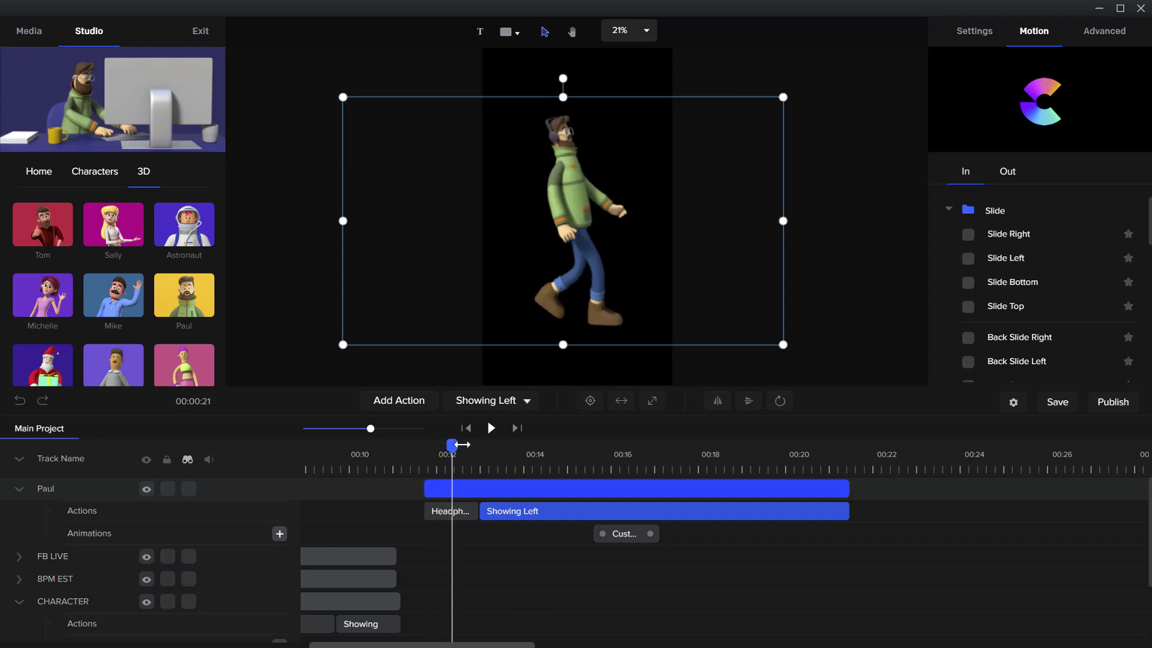
pyautogui.click(454, 512)
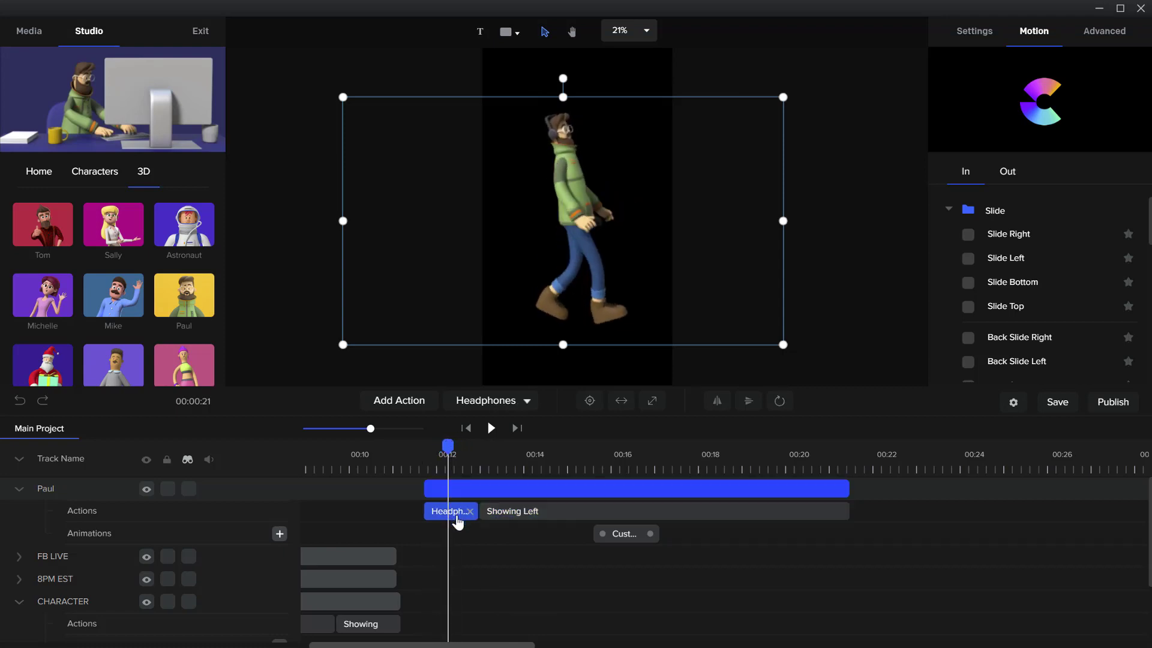
pyautogui.click(968, 234)
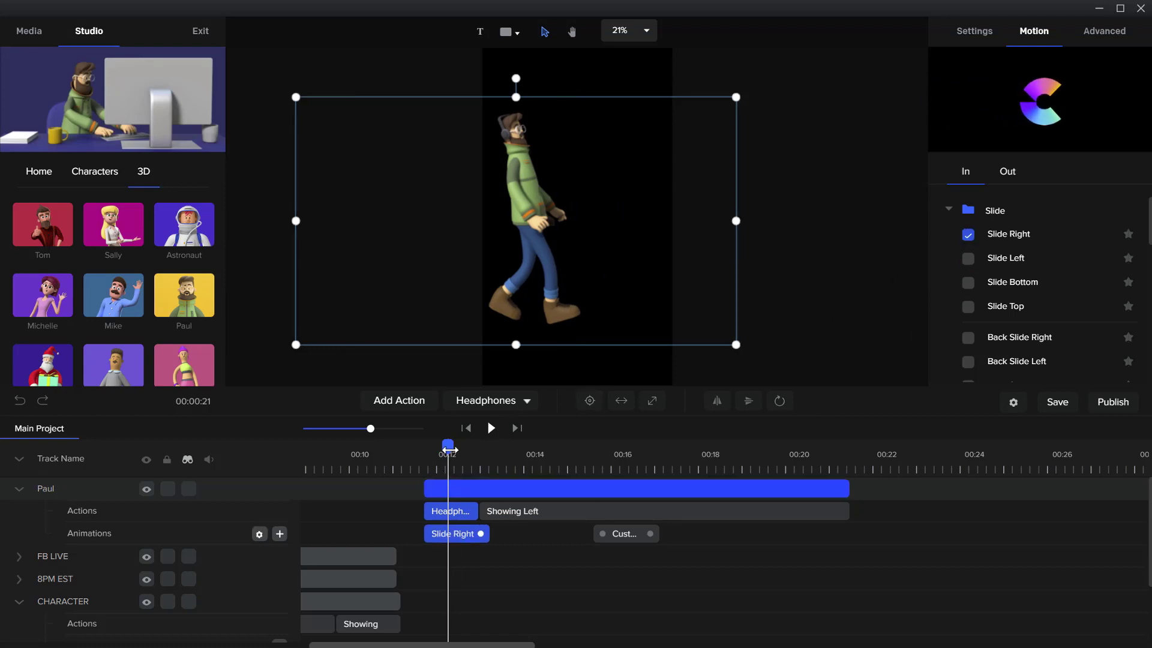
# Play Paul's track from just before its start to preview the entrance into the Showing Left action
pyautogui.moveTo(448, 445); pyautogui.dragTo(419, 446)
pyautogui.click(490, 427)
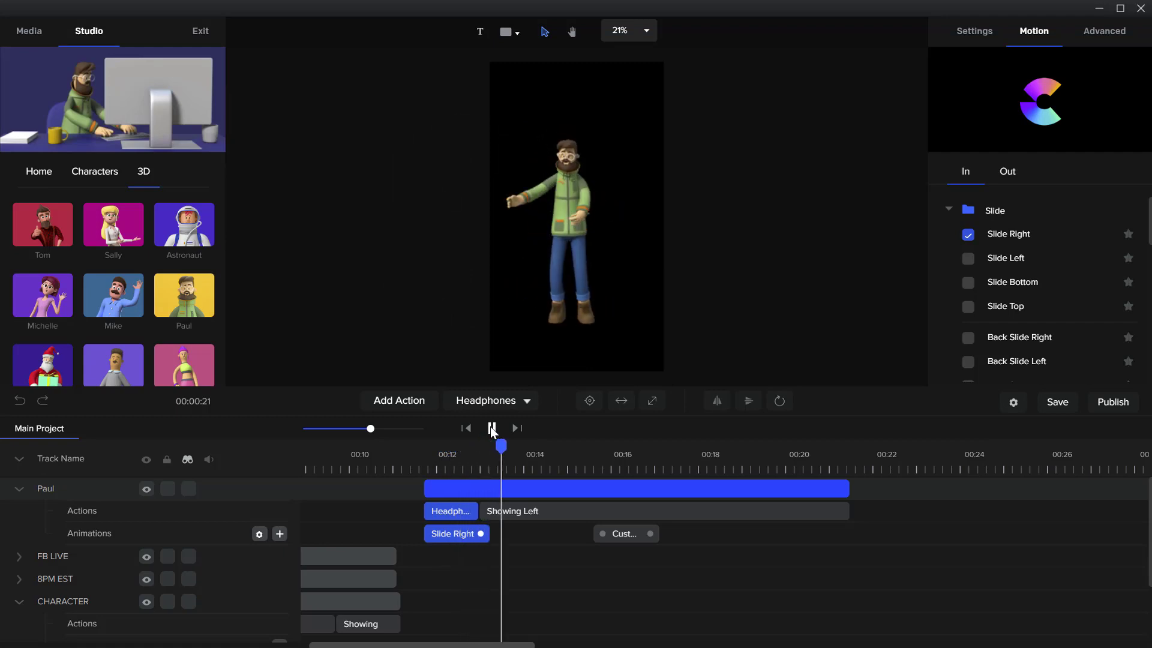
pyautogui.click(492, 427)
# Delete the custom animation at about 15.5 seconds on Paul's track
pyautogui.click(487, 511)
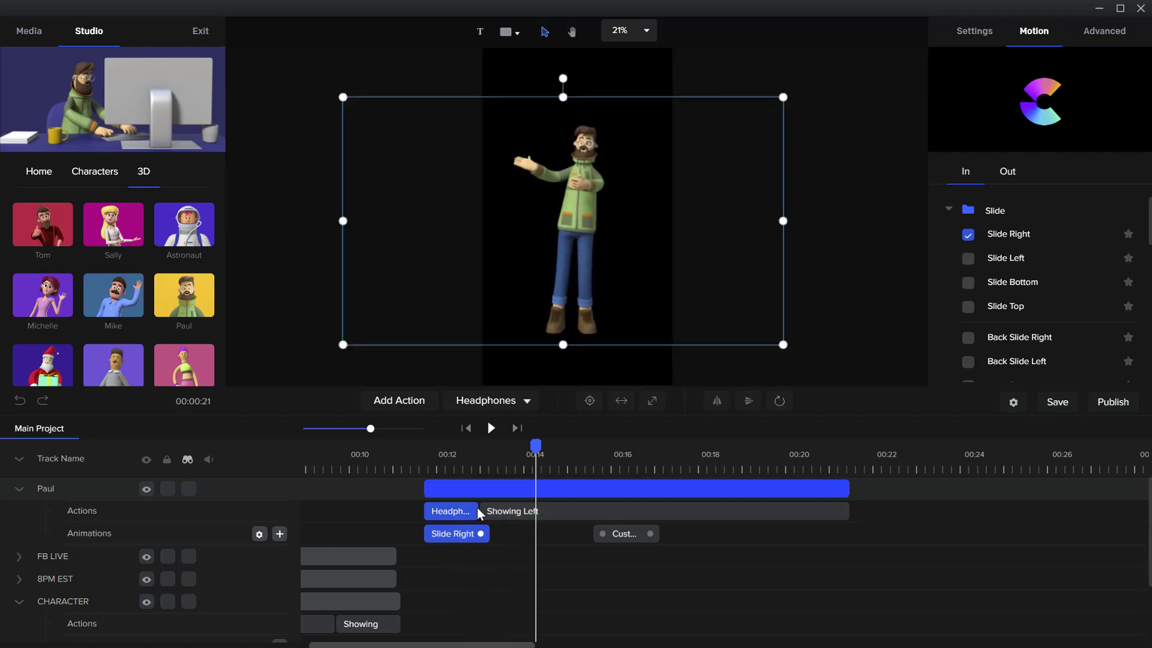
pyautogui.click(499, 515)
pyautogui.click(633, 536)
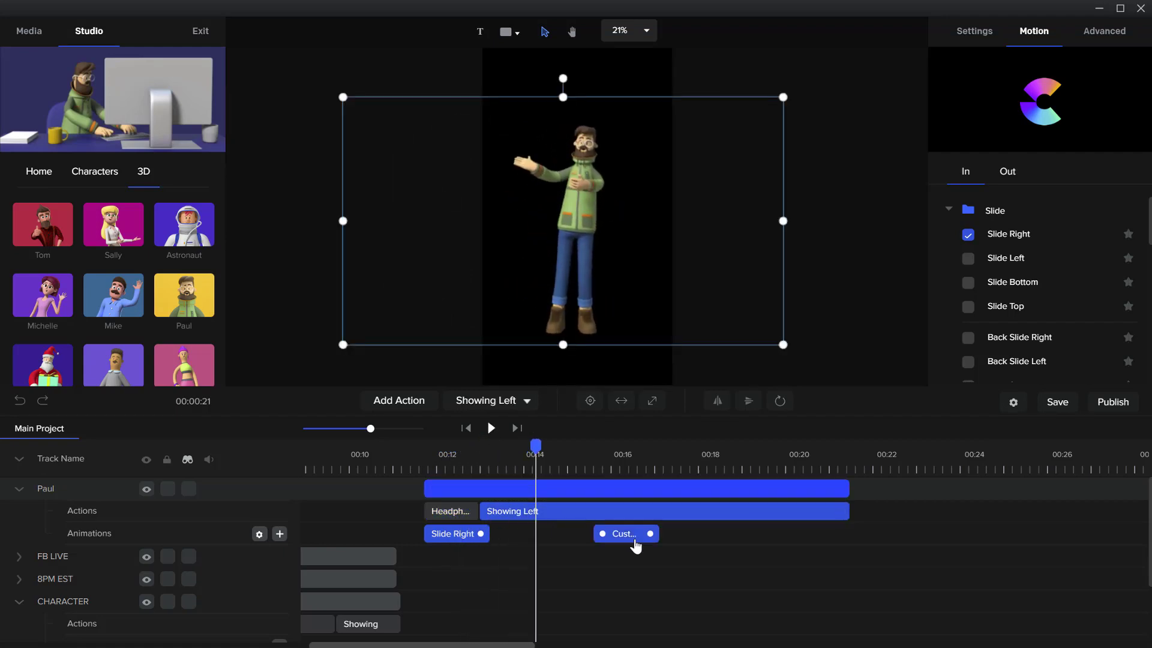
pyautogui.rightClick(640, 540)
pyautogui.click(660, 525)
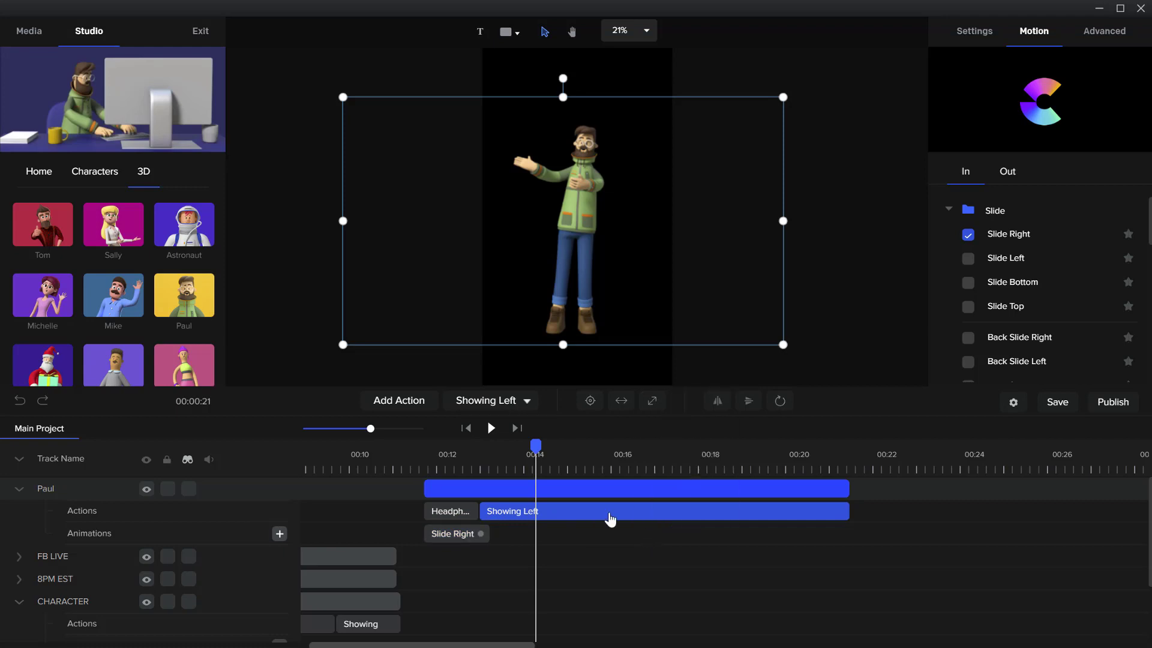
# Scrub through Paul's Headphones walk up to the Showing Left action and look over the available entrance motions
pyautogui.moveTo(534, 453); pyautogui.dragTo(445, 447)
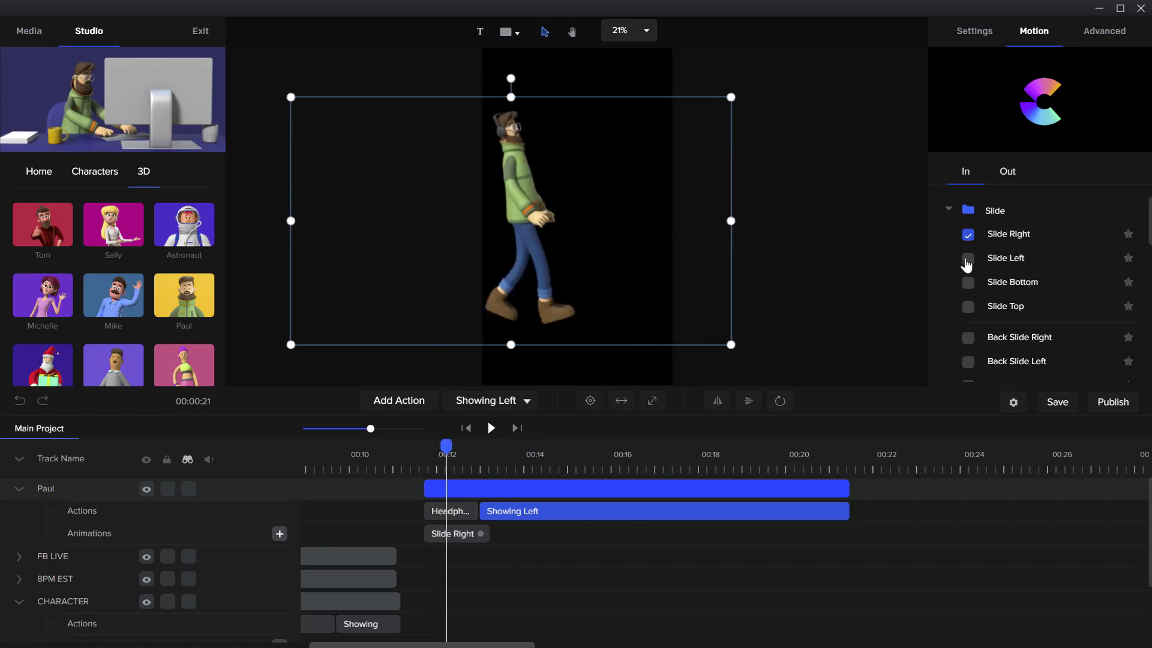
pyautogui.scroll(-3, 990, 306)
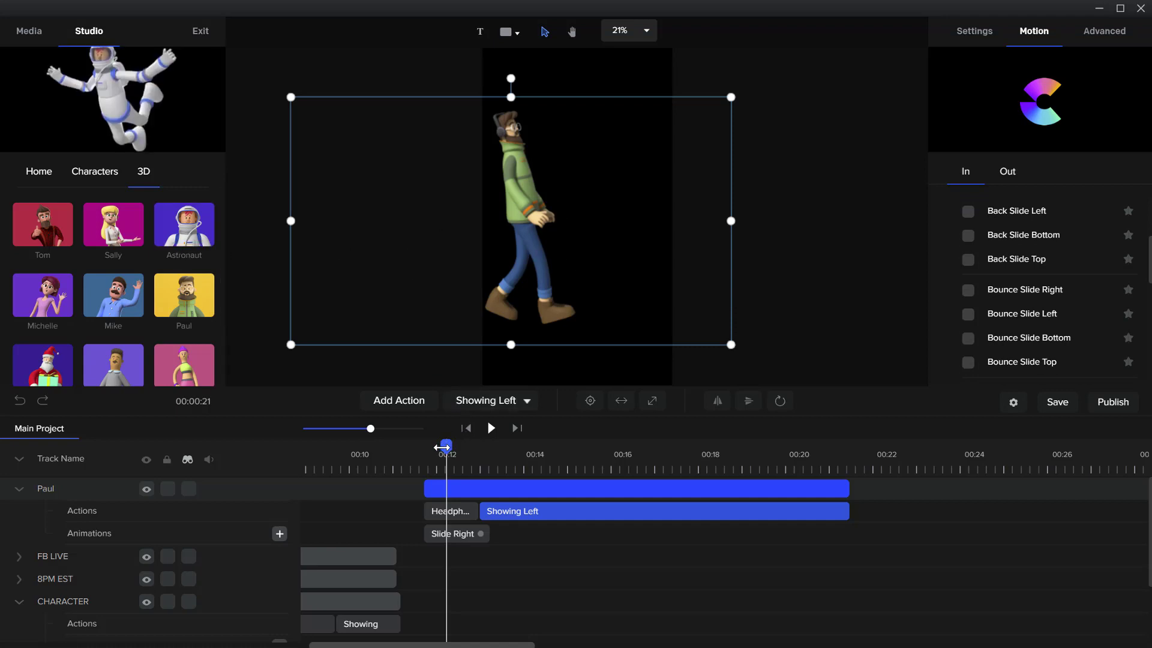
pyautogui.moveTo(442, 447); pyautogui.dragTo(483, 445)
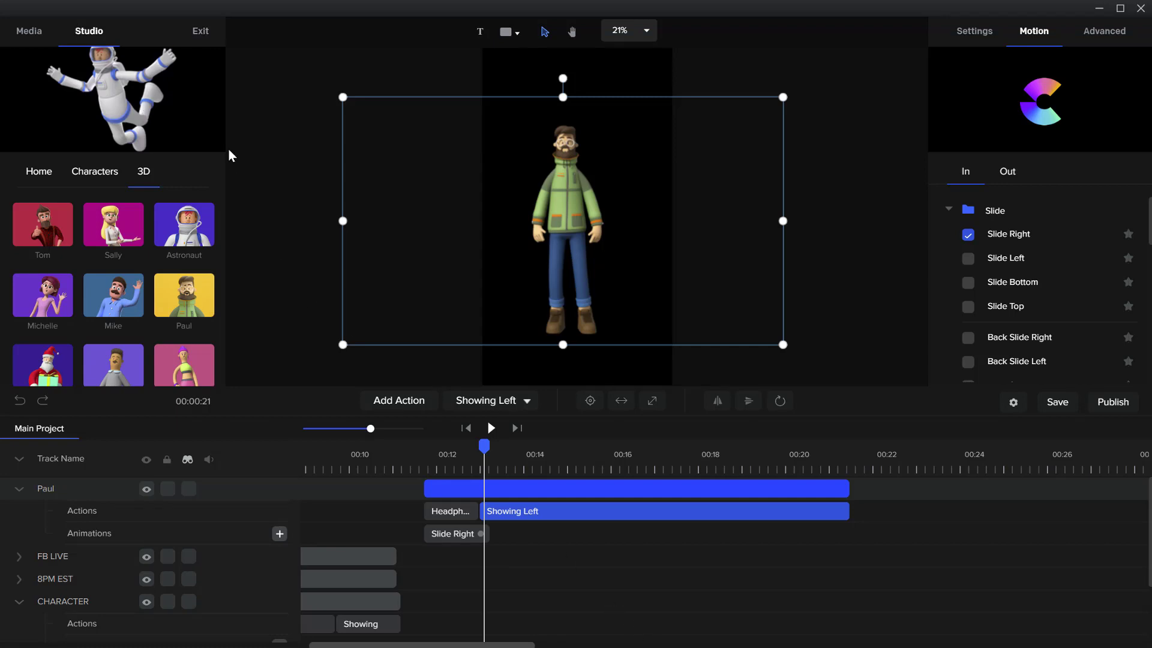
# Exit the current project and open the New Video project
pyautogui.click(29, 31)
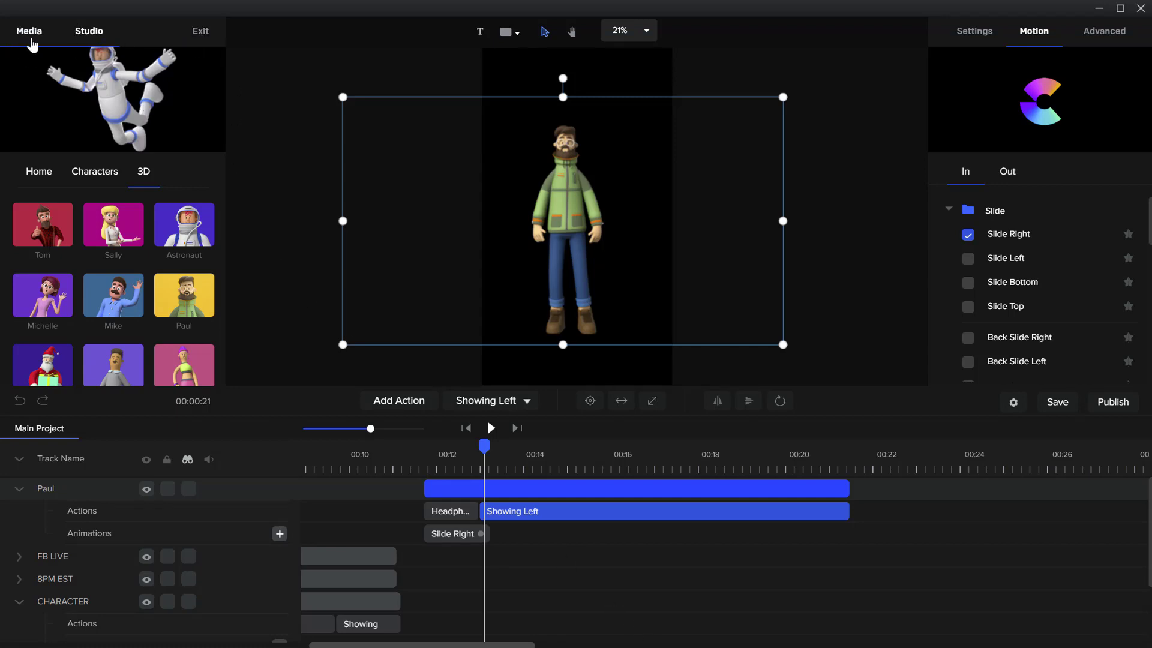
pyautogui.click(199, 36)
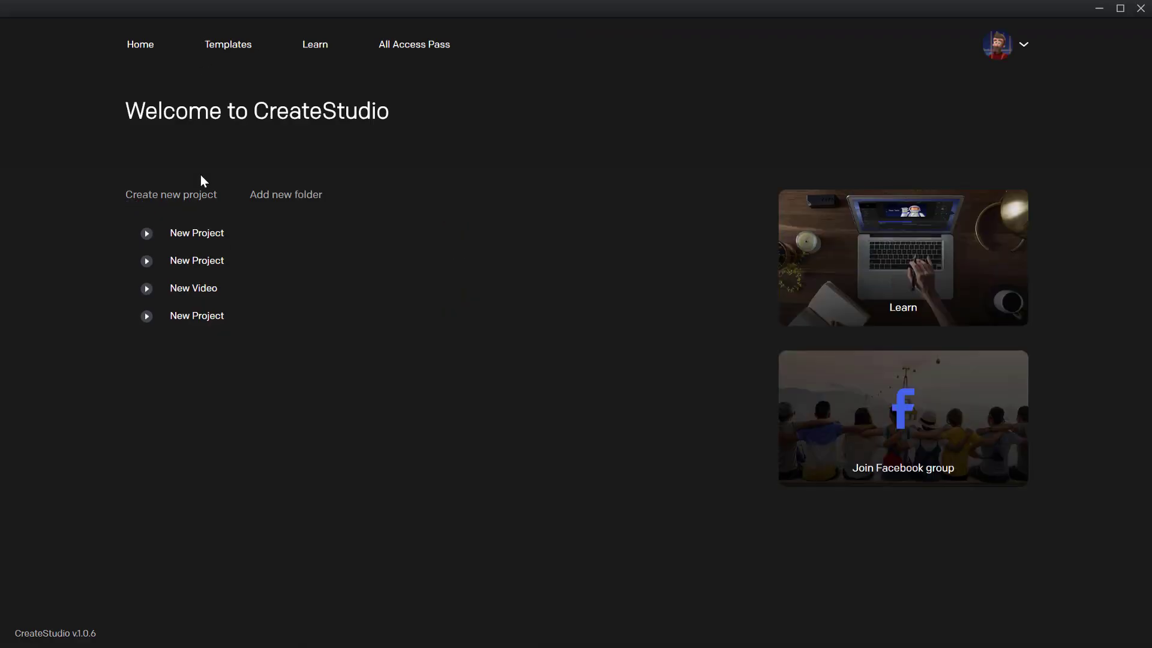
pyautogui.click(195, 294)
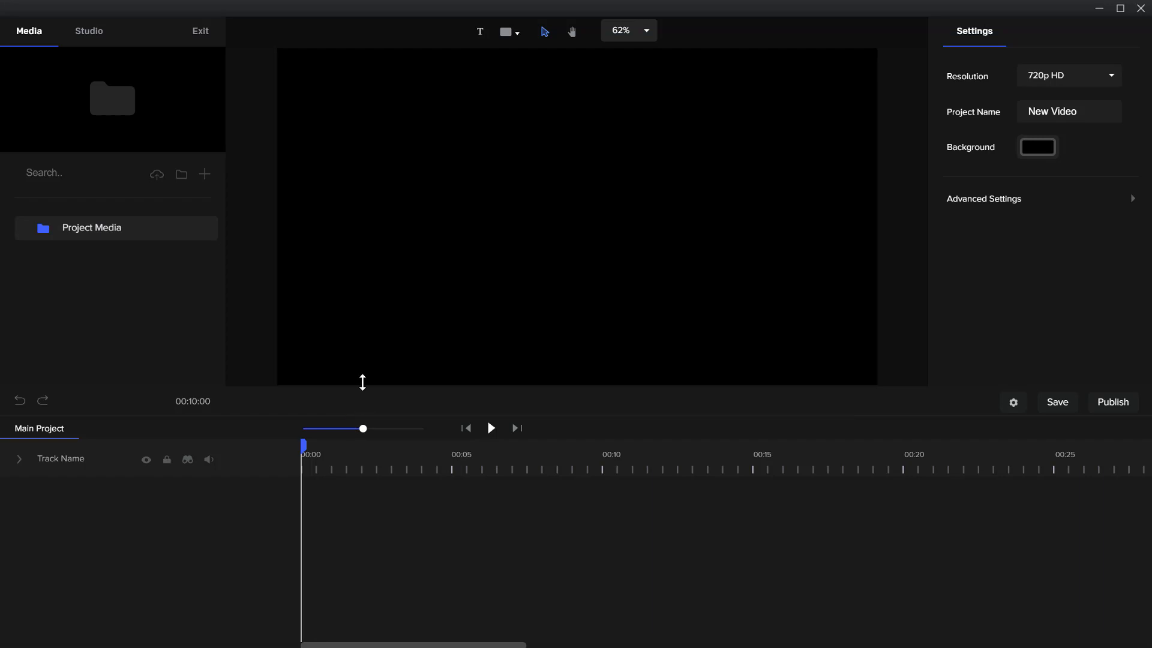
pyautogui.click(98, 37)
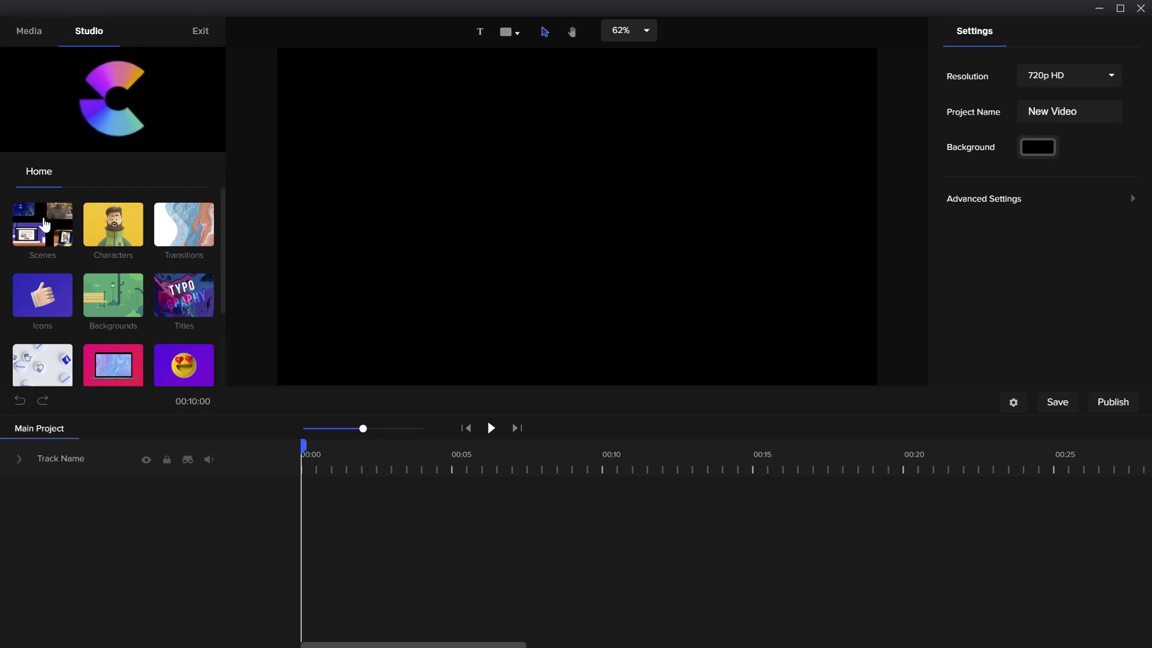
pyautogui.click(189, 31)
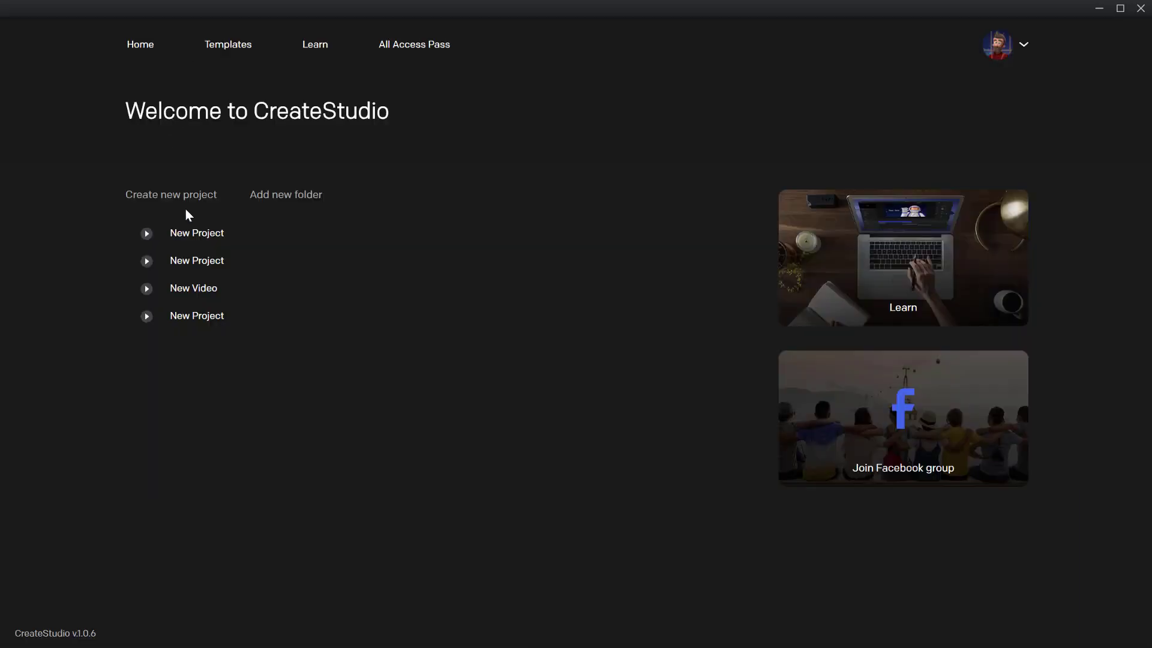
pyautogui.click(204, 288)
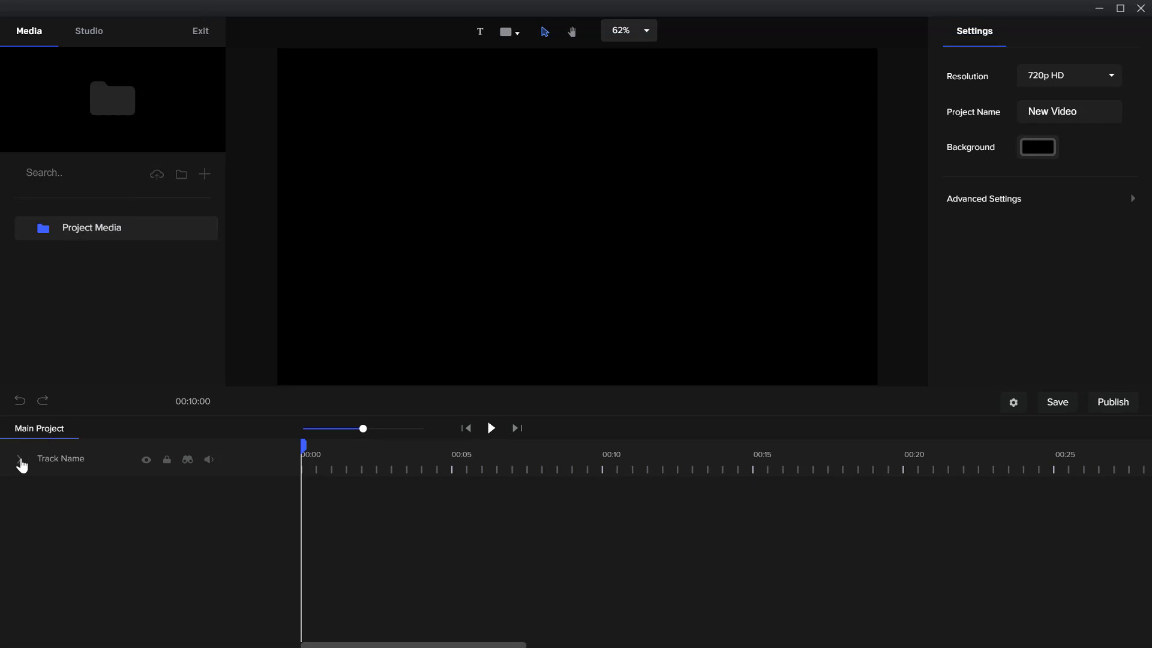
pyautogui.click(200, 31)
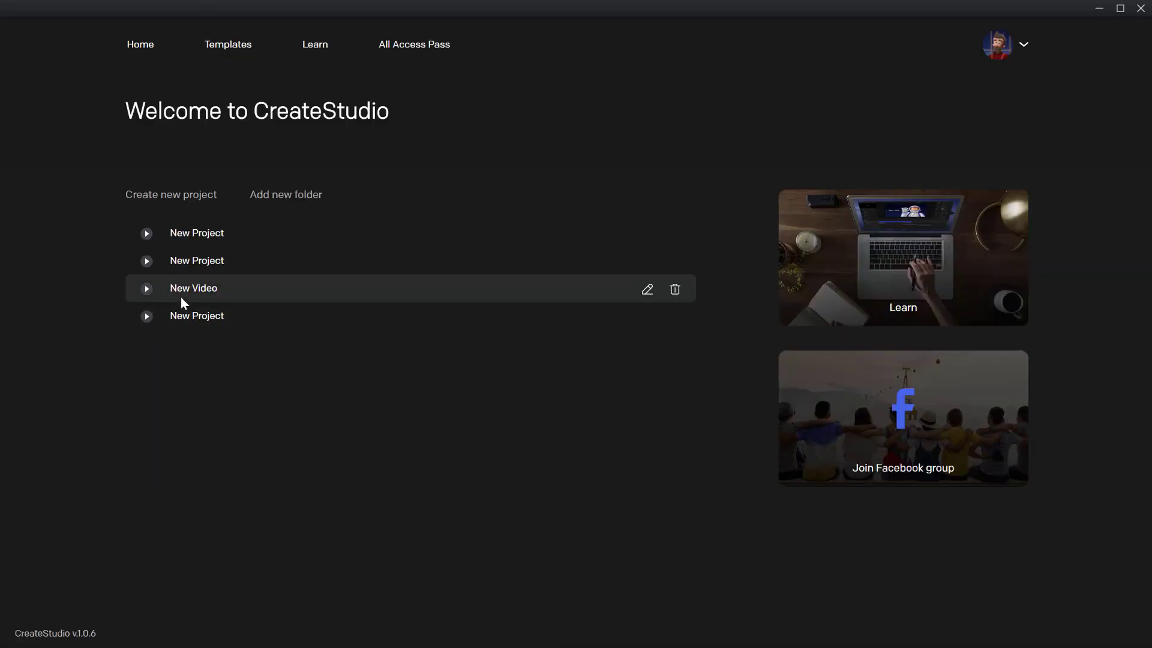
pyautogui.click(184, 288)
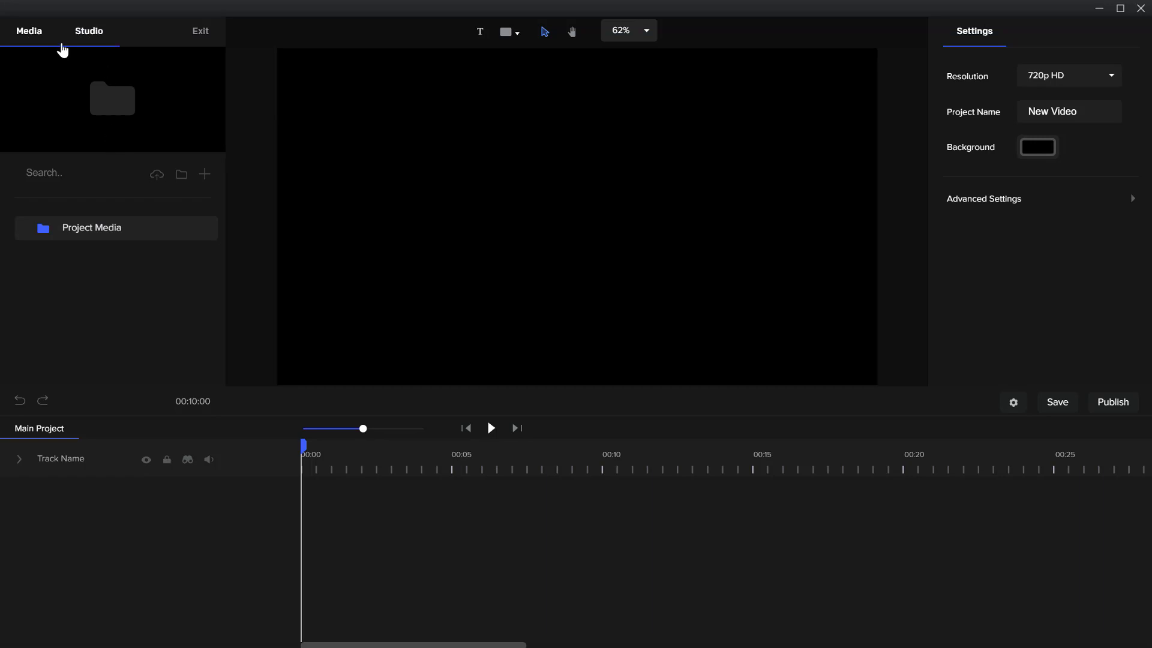
# Create two new folders in the project's media area
pyautogui.click(181, 176)
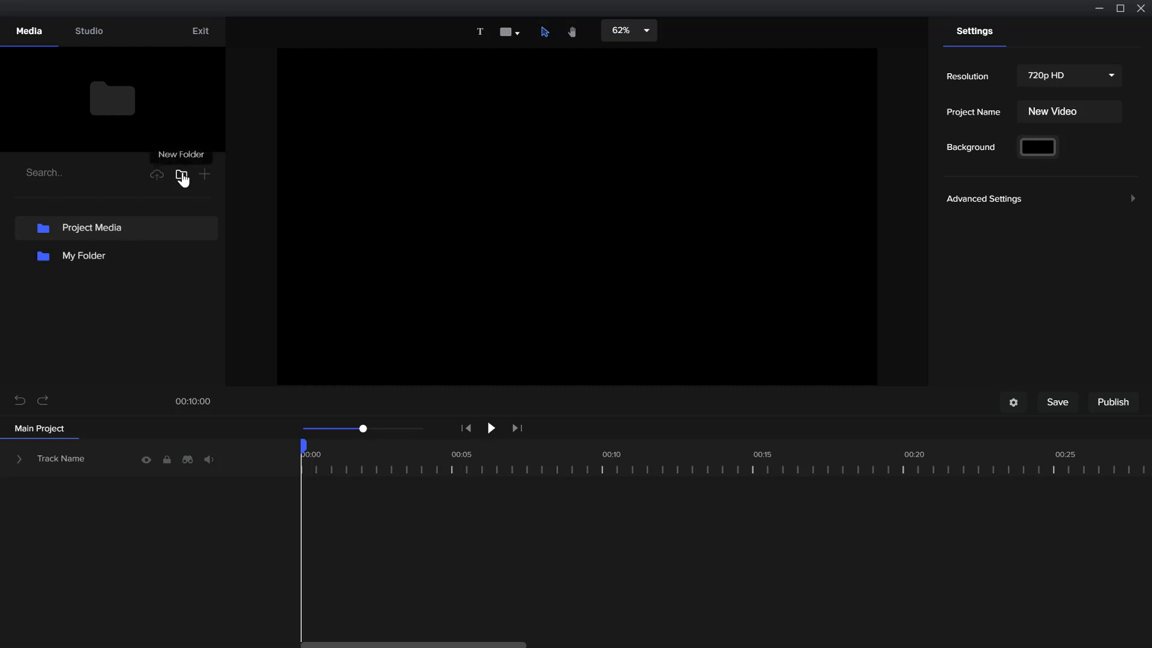
pyautogui.click(182, 176)
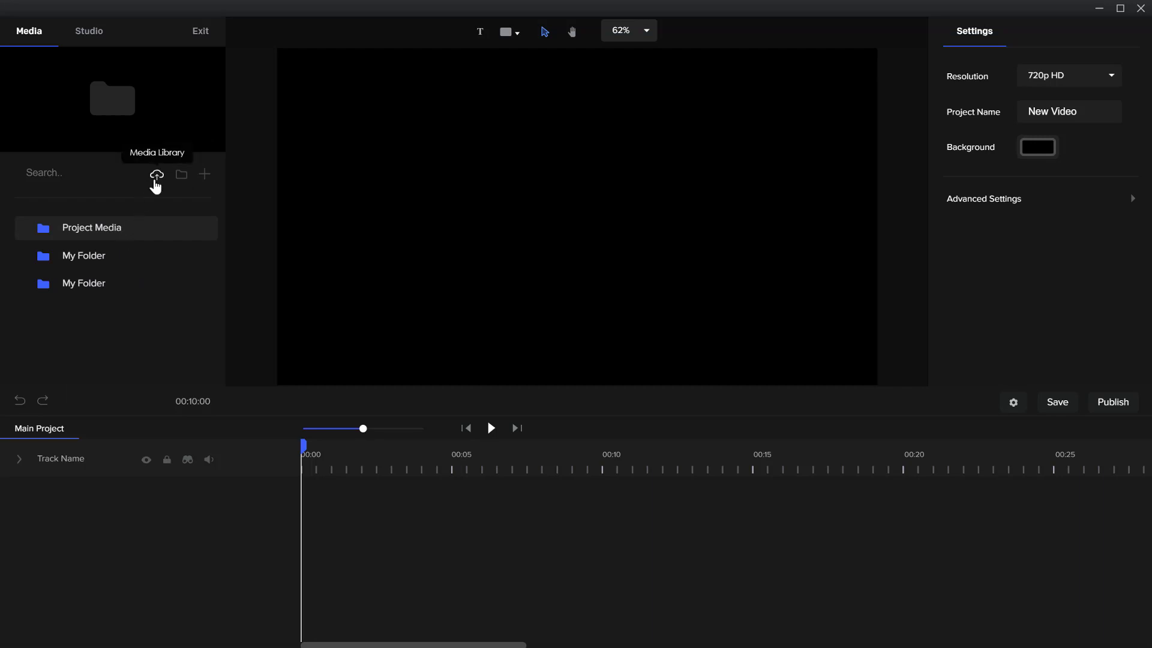
# Browse the Media Library's Pexels and Pixabay images, view the People images from Pexels, and close the library
pyautogui.click(156, 180)
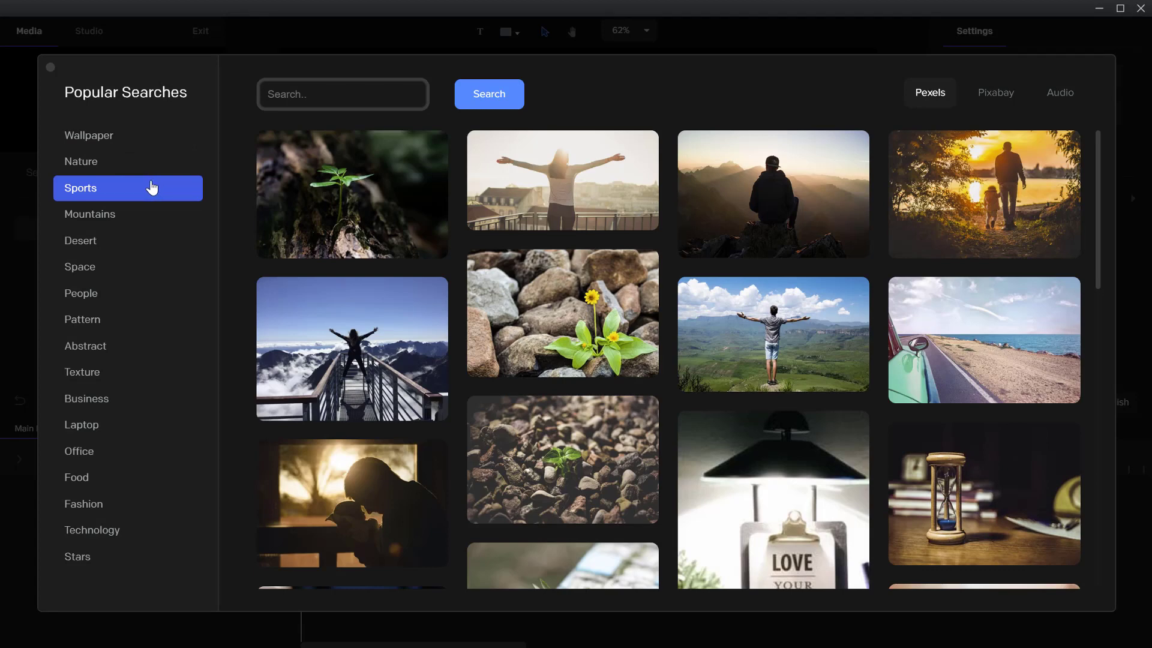
pyautogui.moveTo(373, 404)
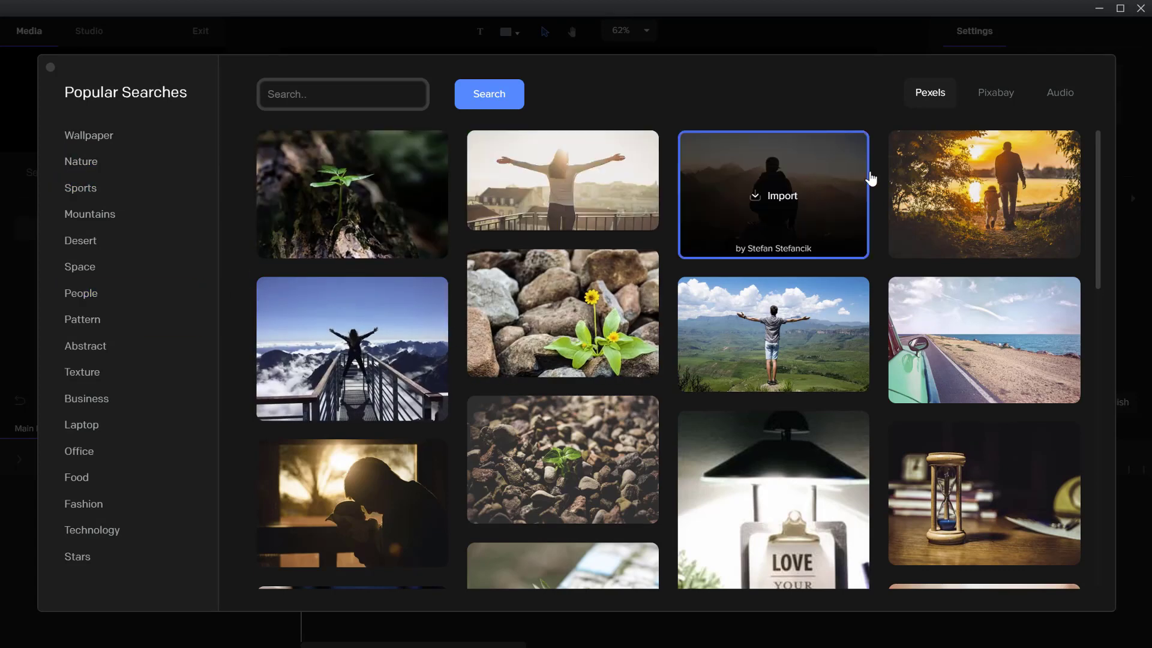
pyautogui.click(996, 96)
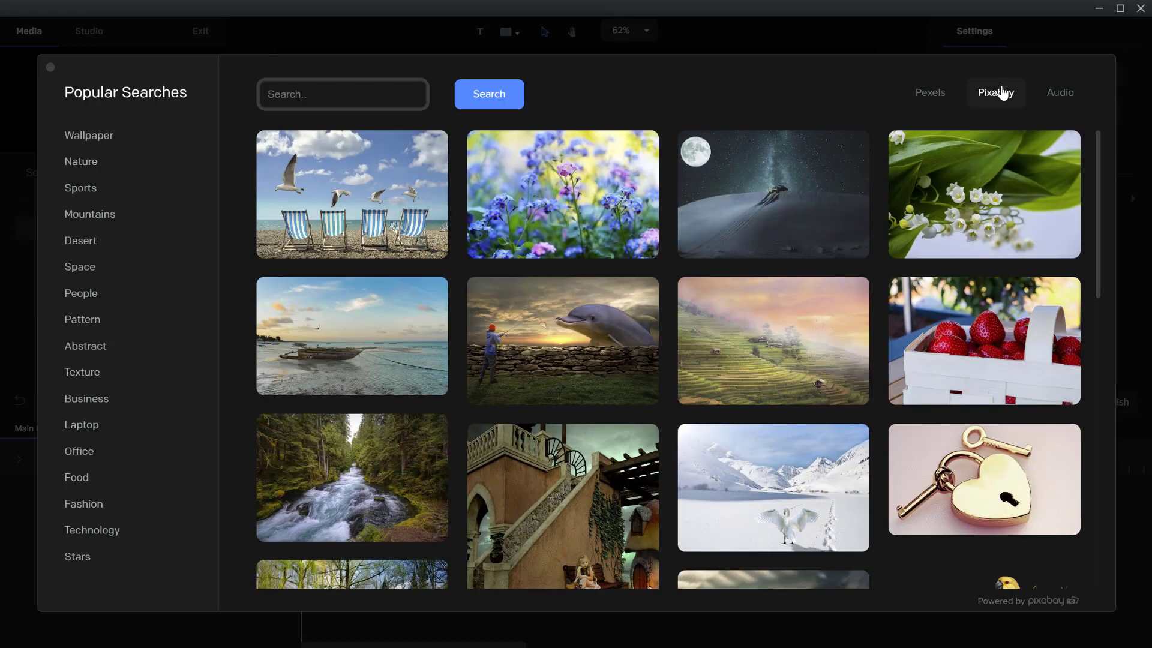
pyautogui.moveTo(784, 320)
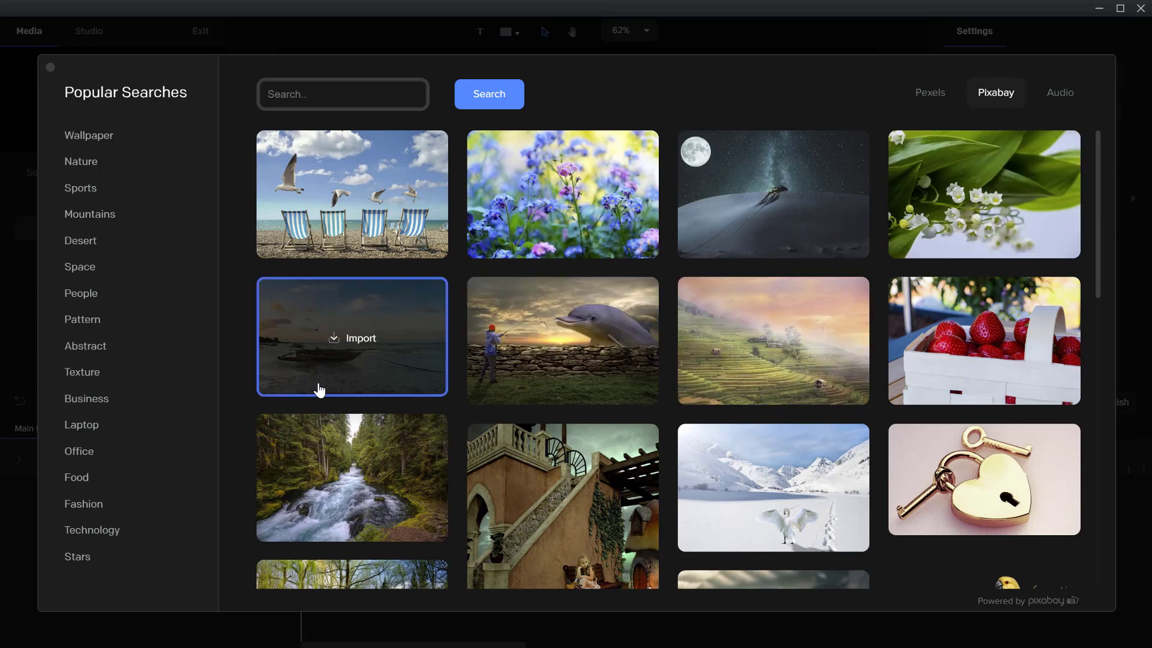
pyautogui.scroll(-5, 565, 463)
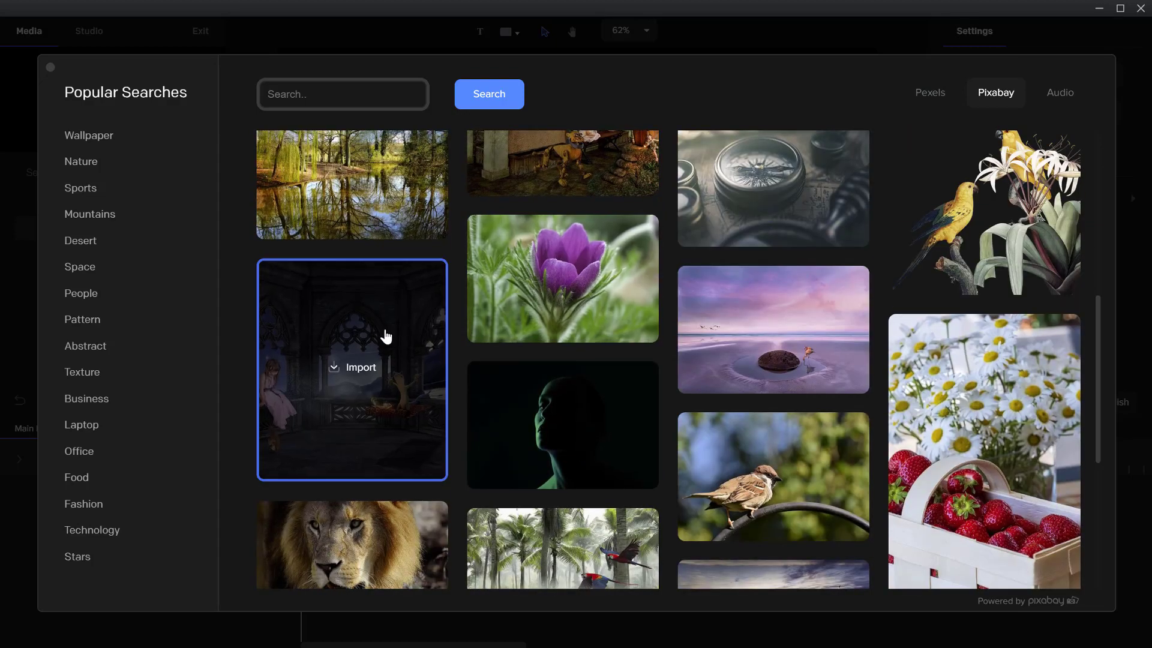
pyautogui.scroll(-4, 384, 342)
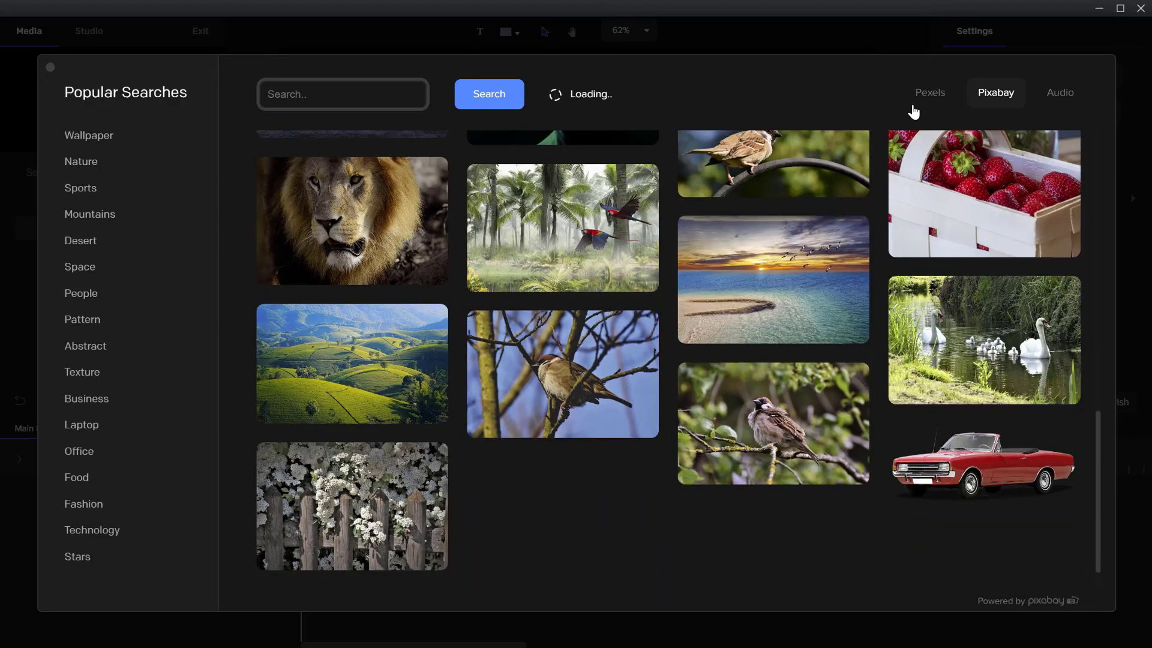
pyautogui.click(921, 101)
pyautogui.click(90, 300)
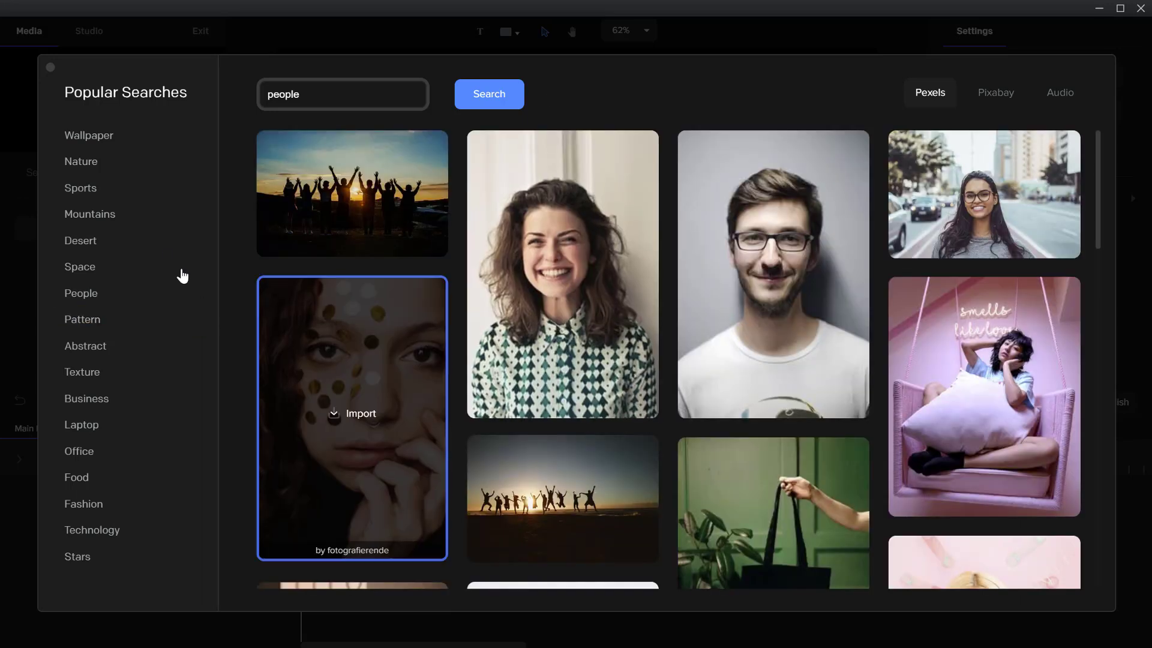
pyautogui.click(50, 69)
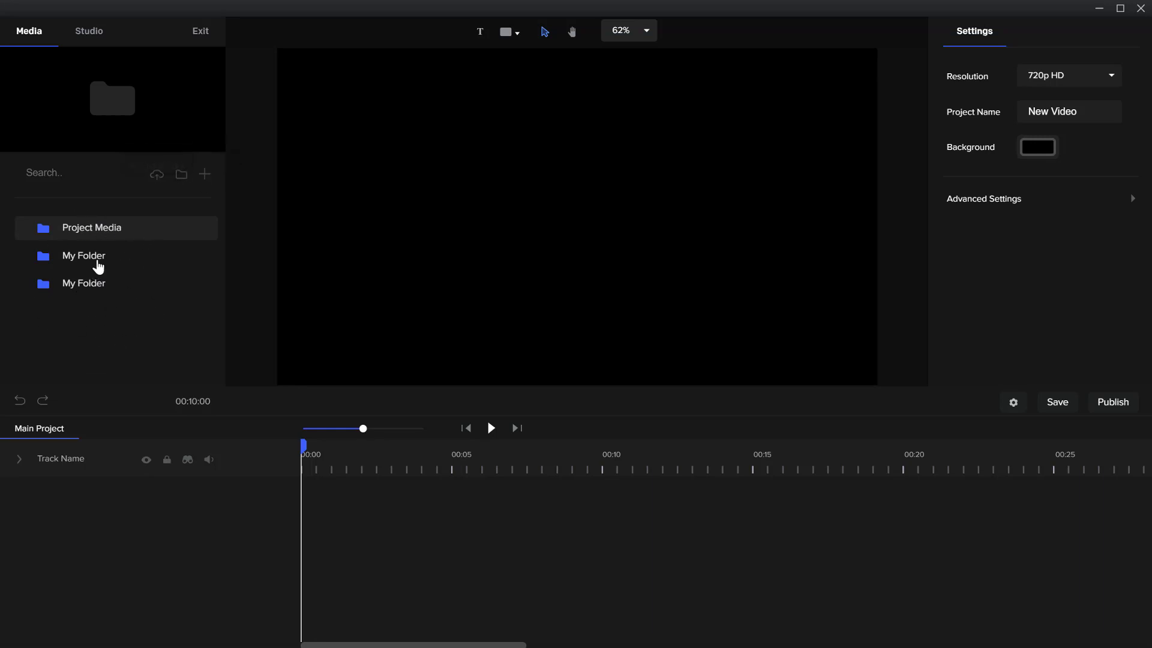
# Look through the Studio asset categories from Scenes and Characters down to Video FX and Shapes
pyautogui.click(73, 32)
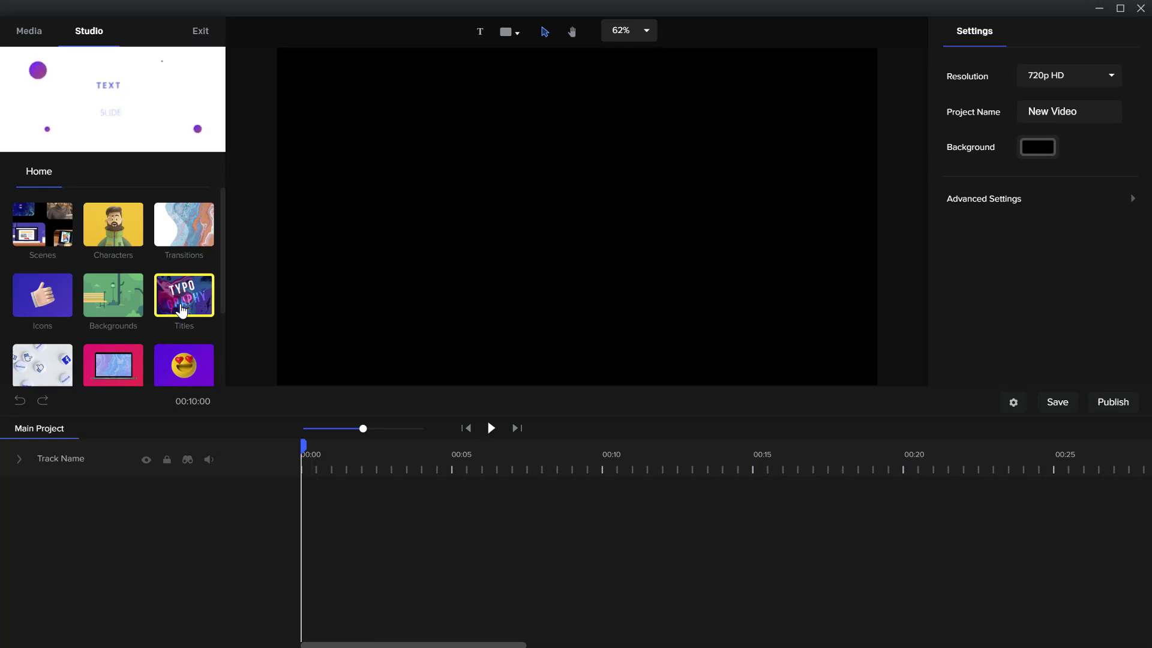
pyautogui.scroll(-1, 182, 309)
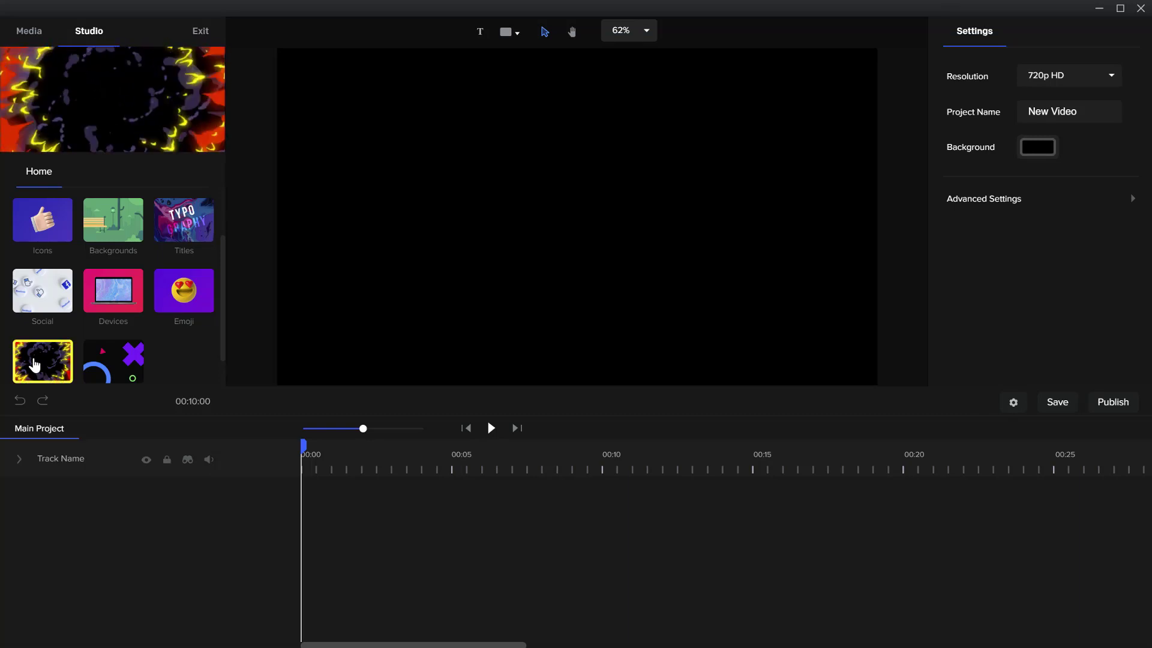
pyautogui.scroll(-1, 34, 365)
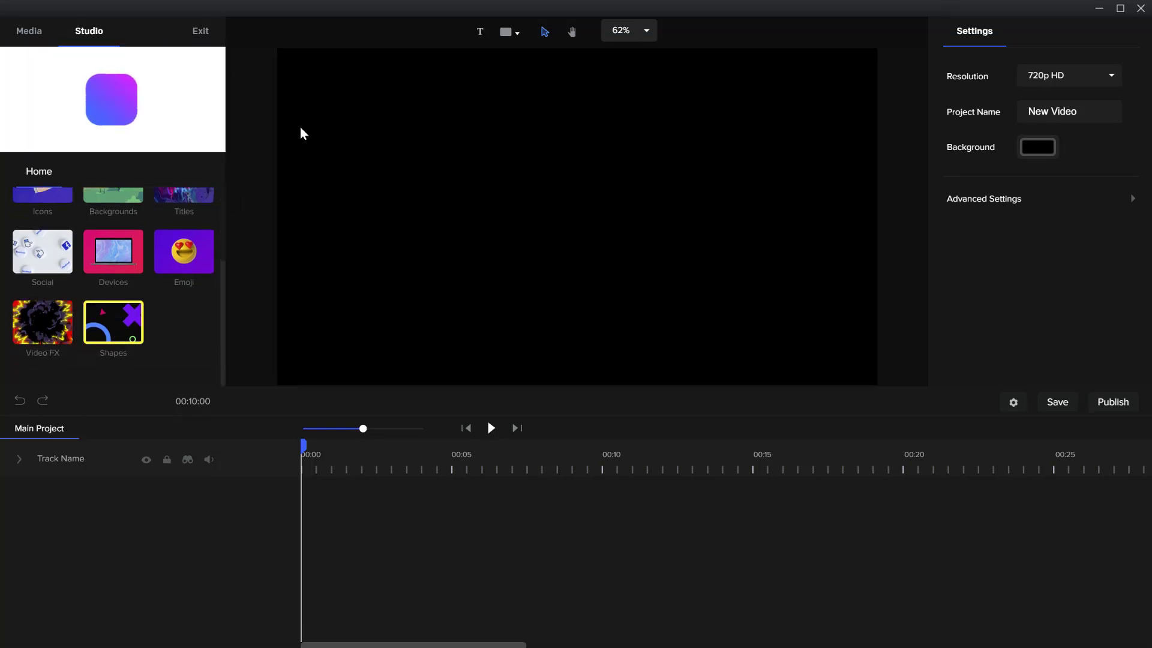
# Add a default text layer to the project and look through the available shapes without adding one
pyautogui.click(481, 33)
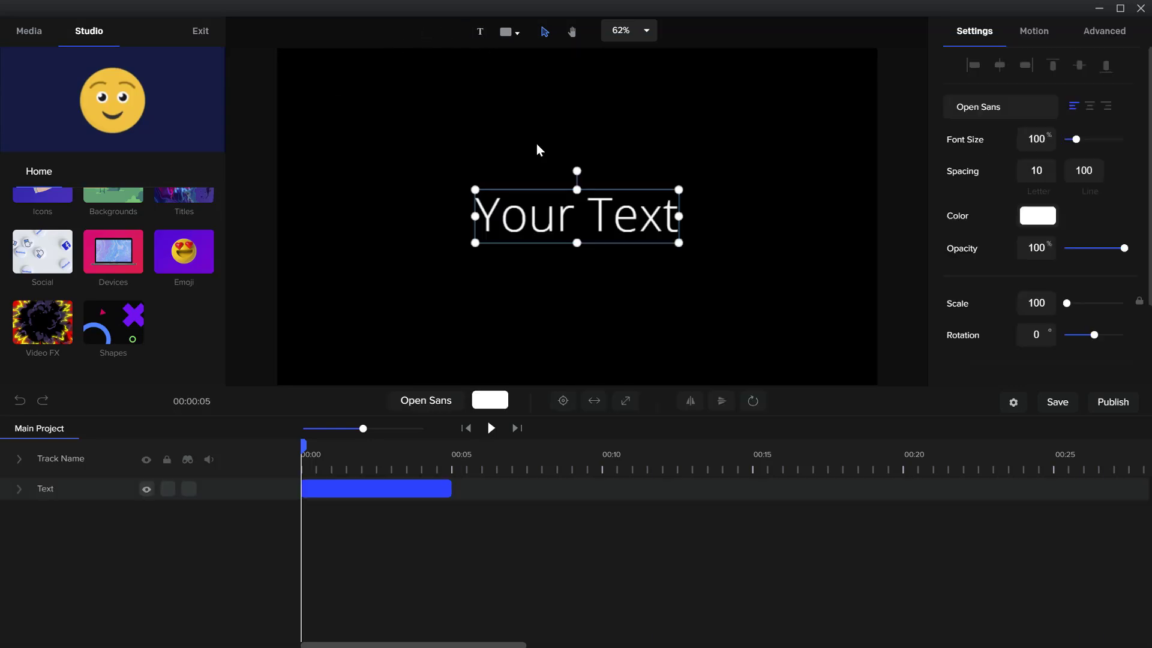
pyautogui.click(509, 35)
pyautogui.scroll(-5, 563, 192)
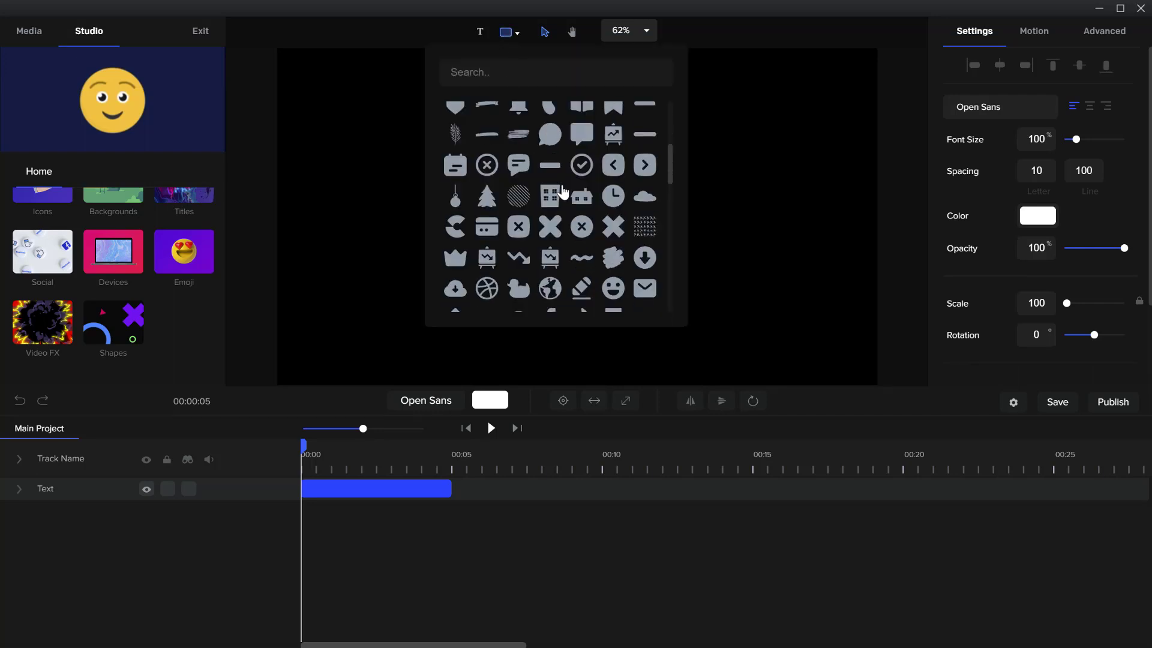
pyautogui.scroll(-8, 562, 192)
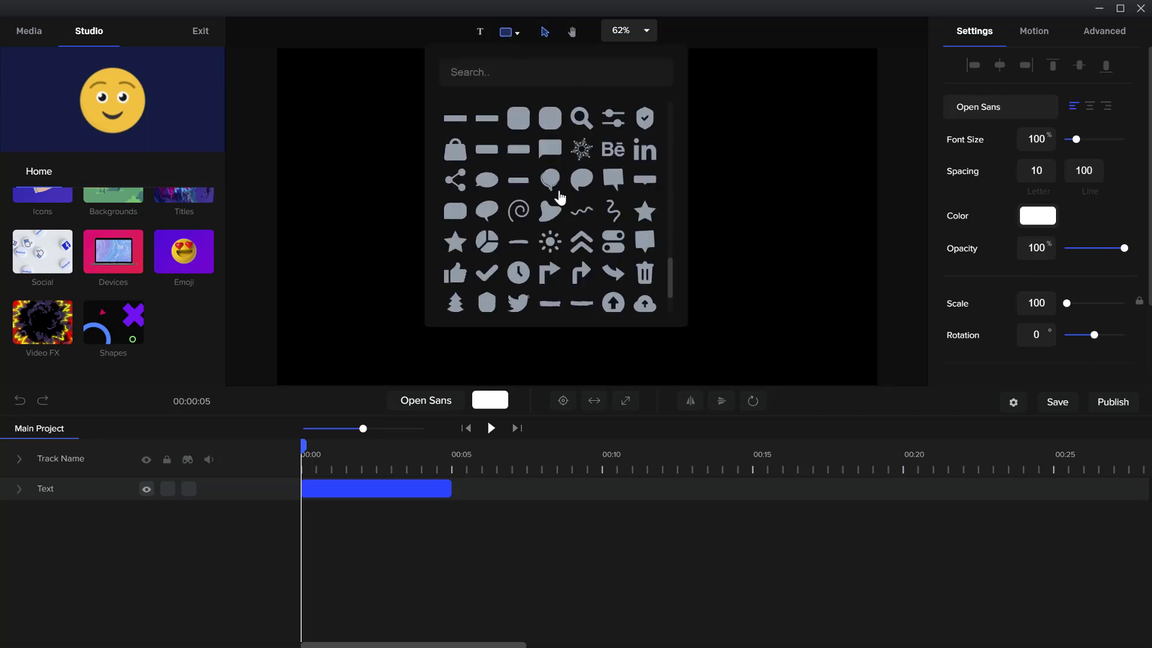
pyautogui.click(720, 166)
# Delete the text layer from the timeline
pyautogui.rightClick(332, 488)
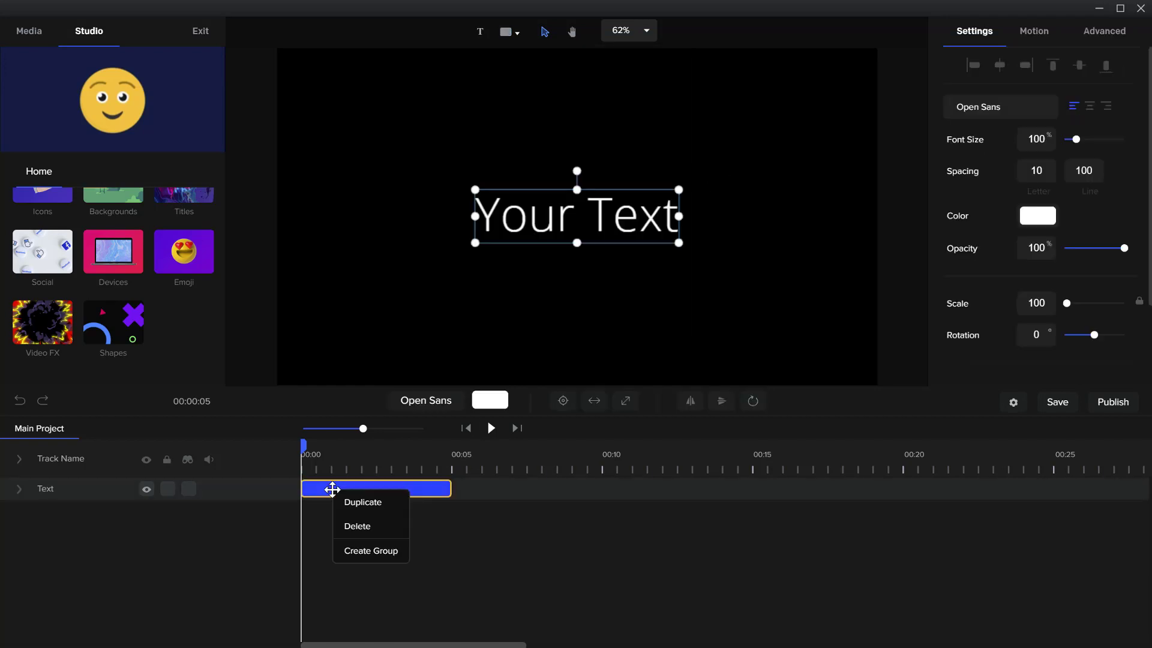
pyautogui.click(364, 525)
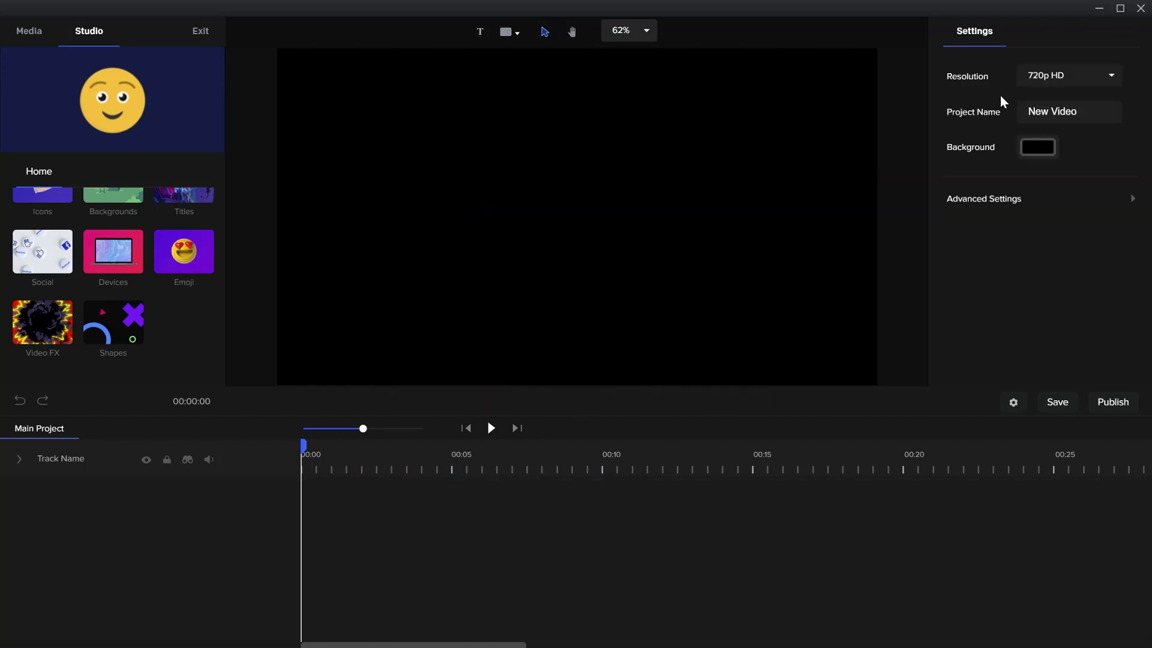
# Add the Tom scene from the Studio's 3D Characters scenes to the canvas
pyautogui.scroll(3, 75, 252)
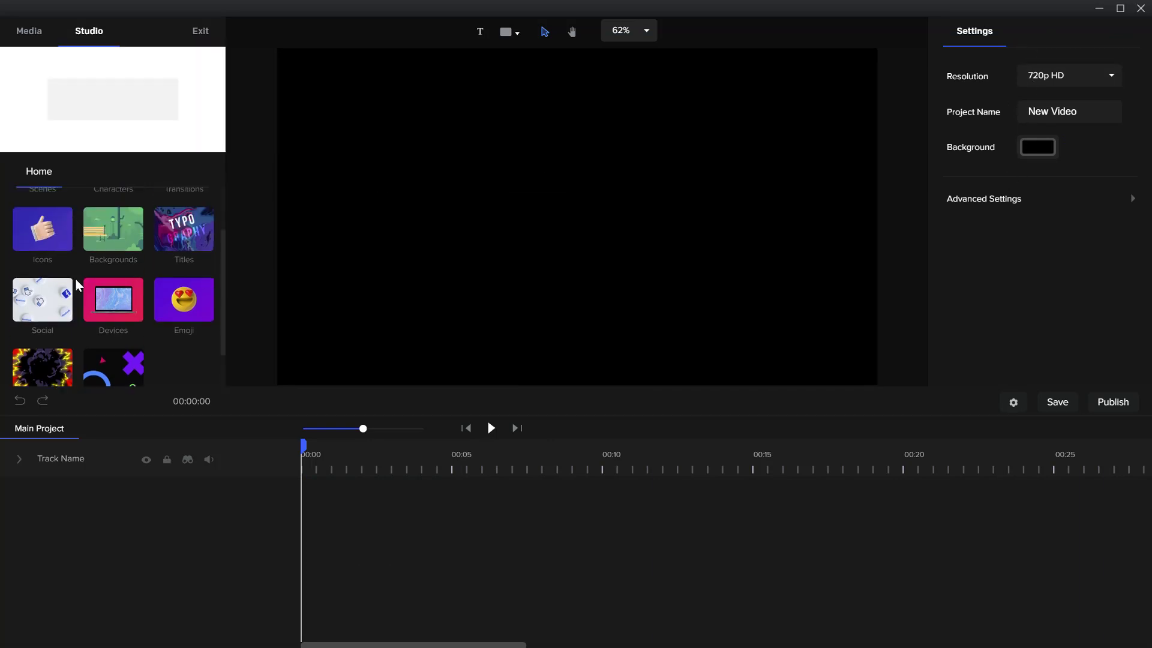
pyautogui.click(66, 240)
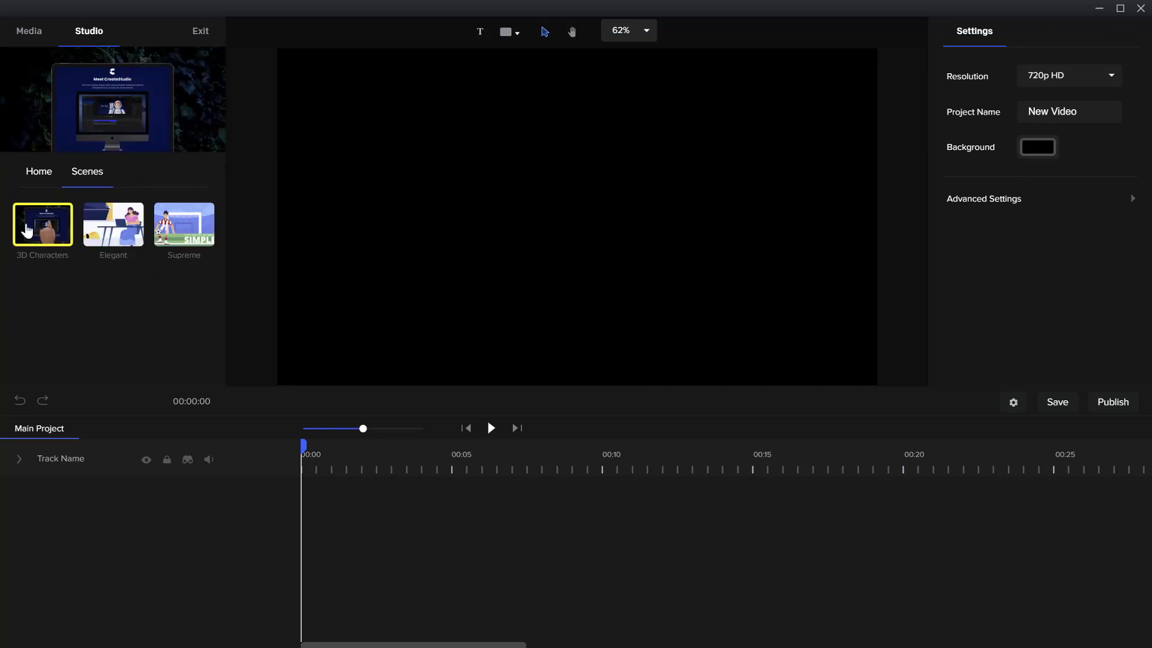
pyautogui.click(27, 228)
pyautogui.click(117, 300)
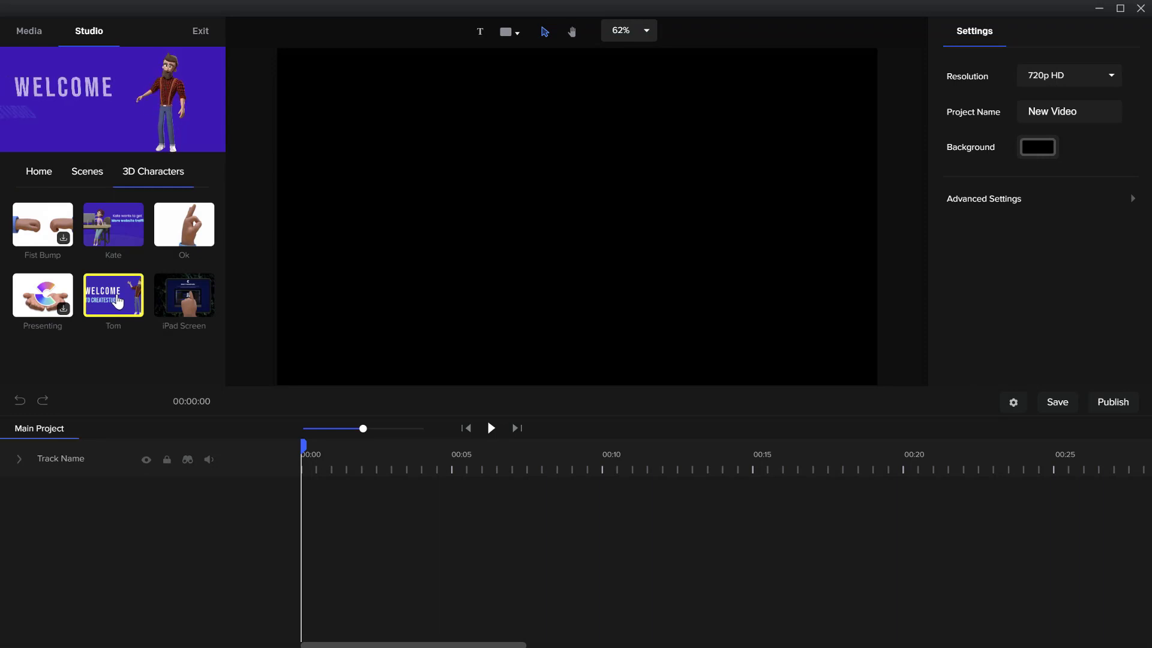
pyautogui.moveTo(117, 300); pyautogui.dragTo(440, 258)
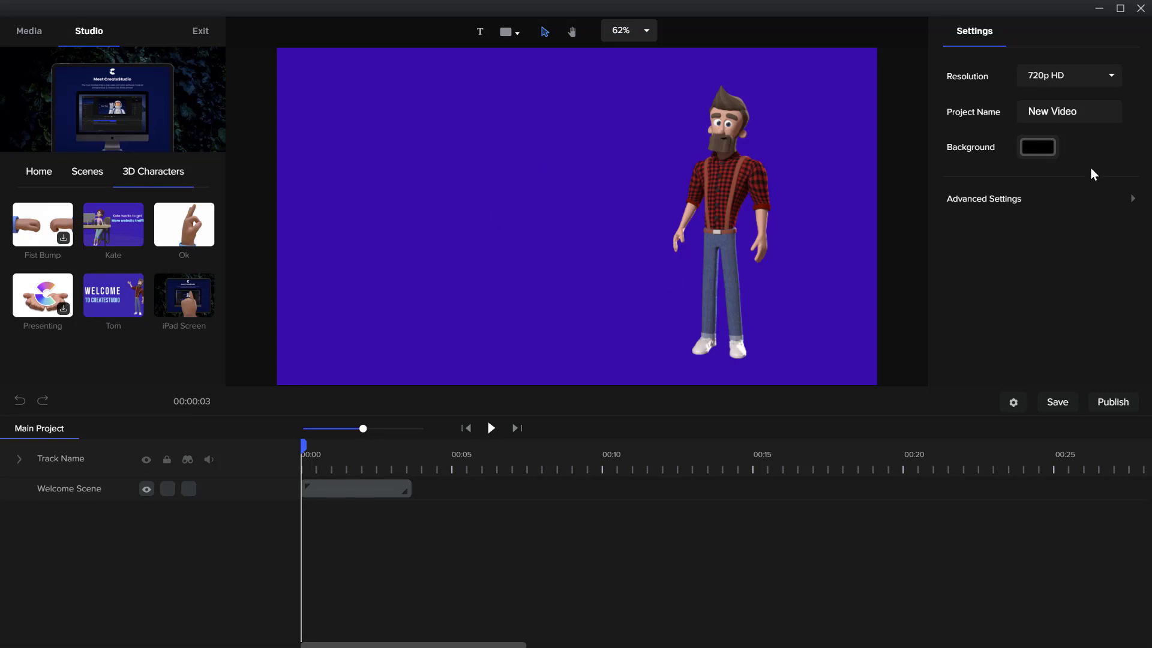
# Open the Welcome Scene group on the timeline to access its individual layers
pyautogui.click(751, 170)
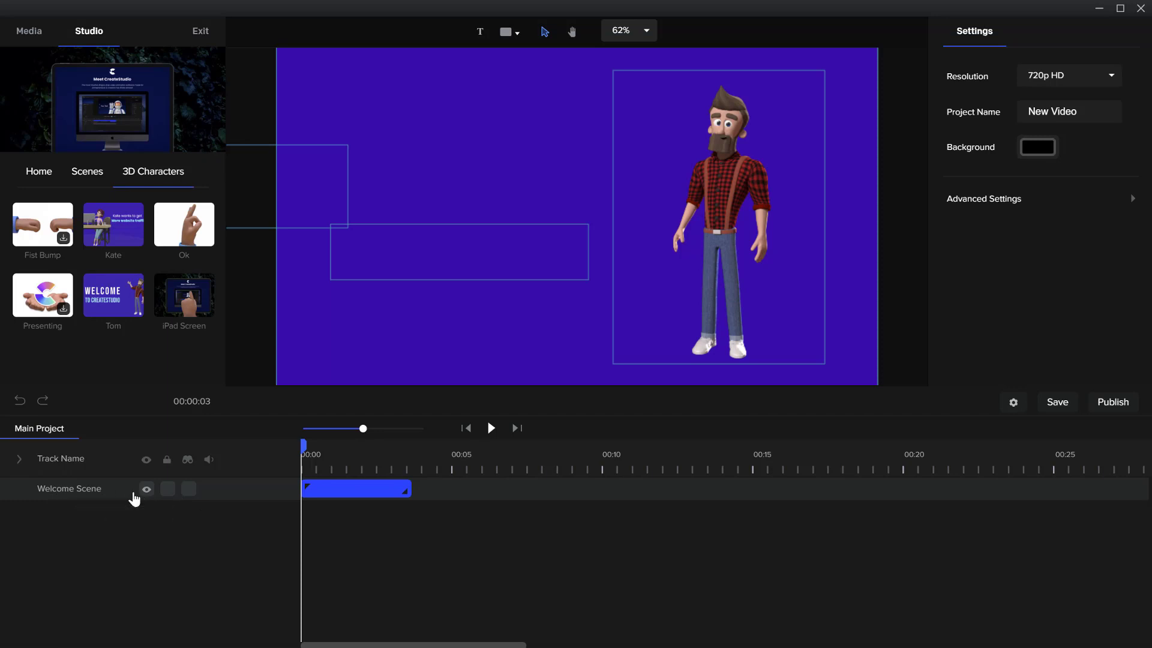
pyautogui.click(328, 483)
pyautogui.doubleClick(342, 491)
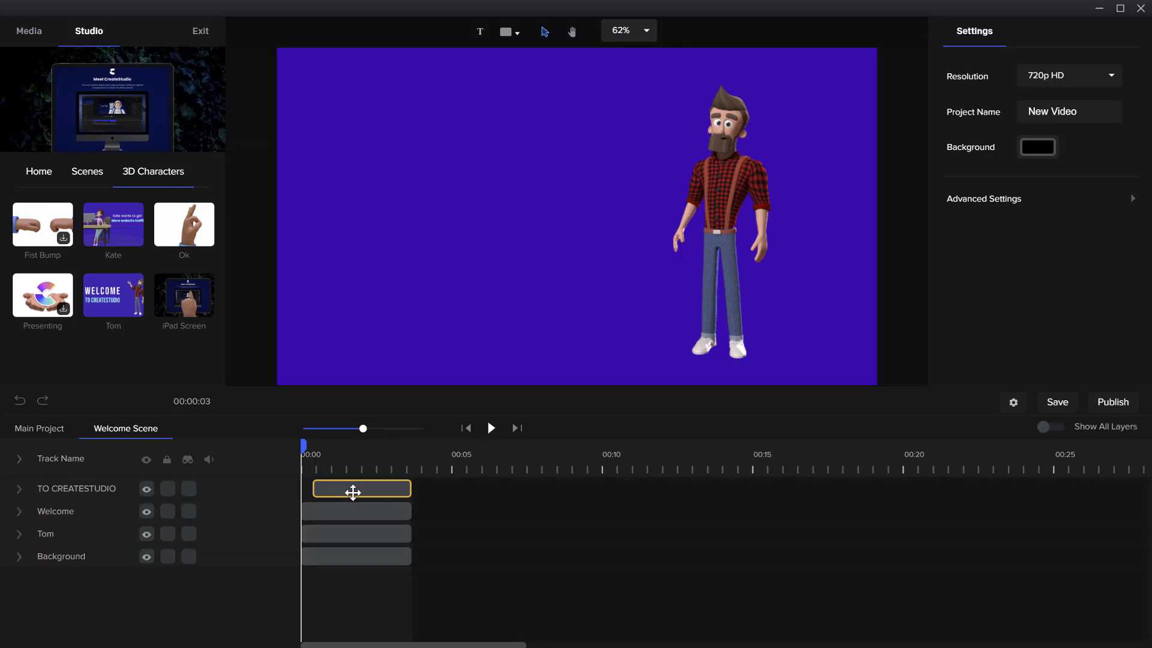
# Select the scene's TO CREATESTUDIO, Welcome, Tom and Background layers in turn to examine their settings
pyautogui.click(352, 491)
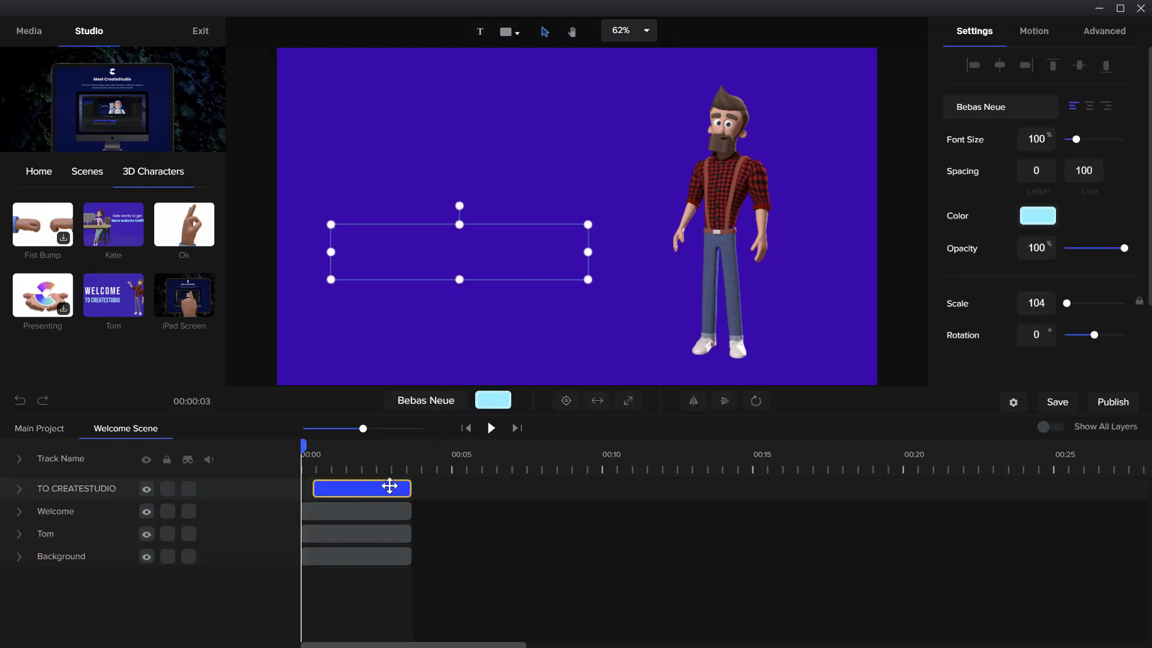
pyautogui.click(378, 510)
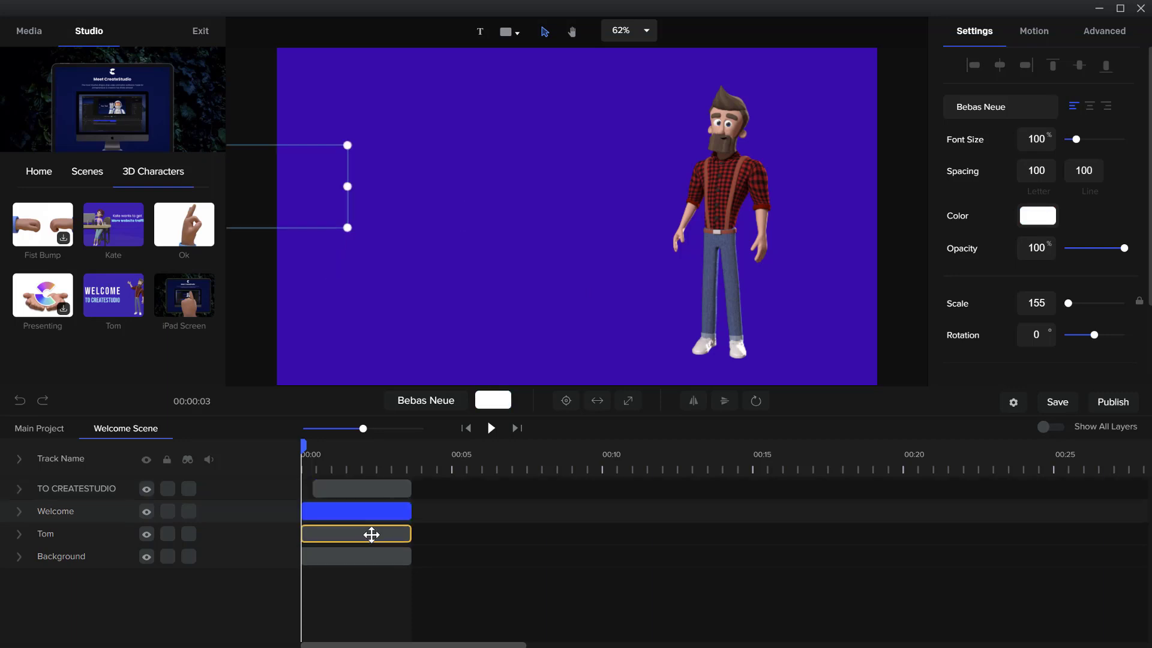
pyautogui.click(372, 536)
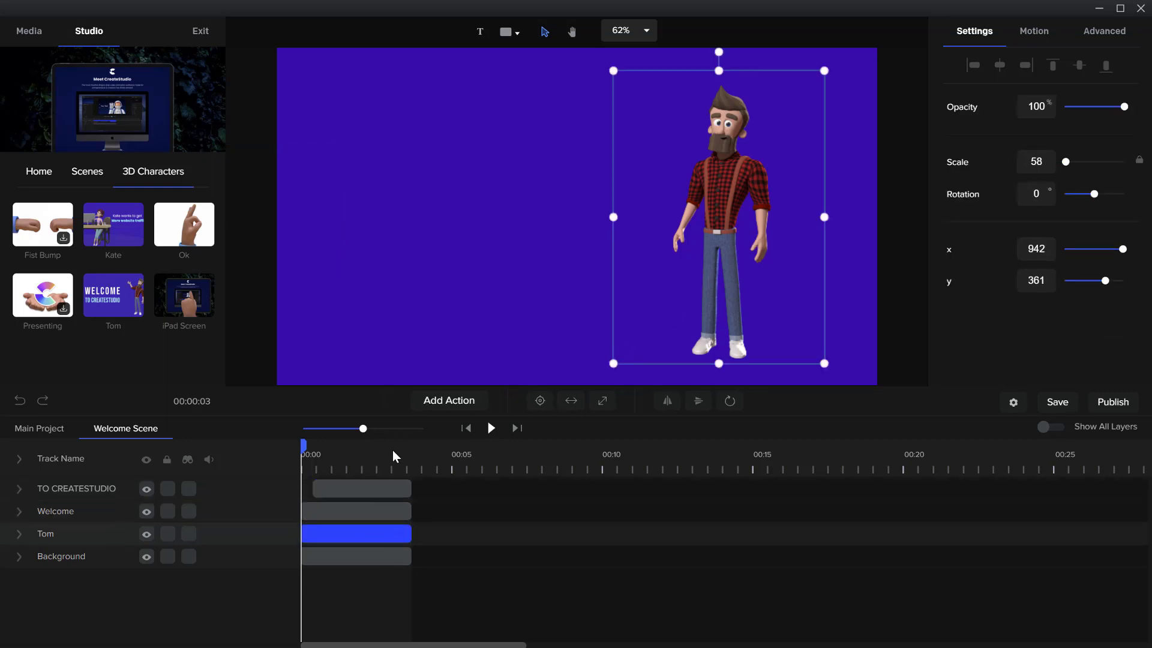
pyautogui.click(382, 558)
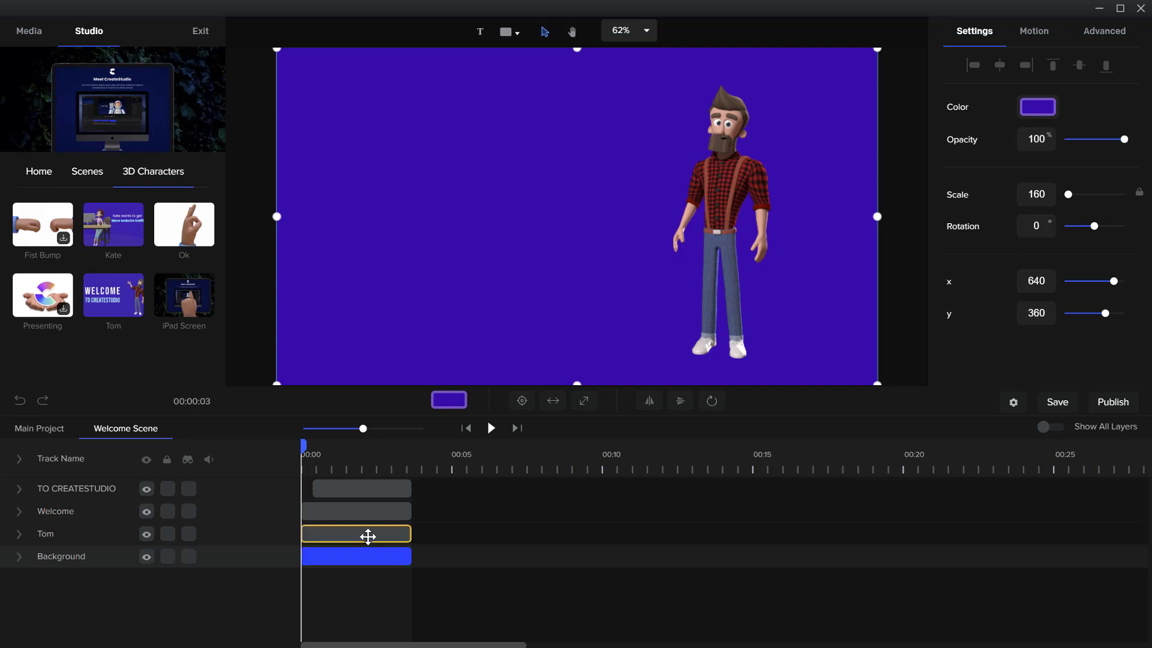
pyautogui.click(368, 534)
pyautogui.click(368, 555)
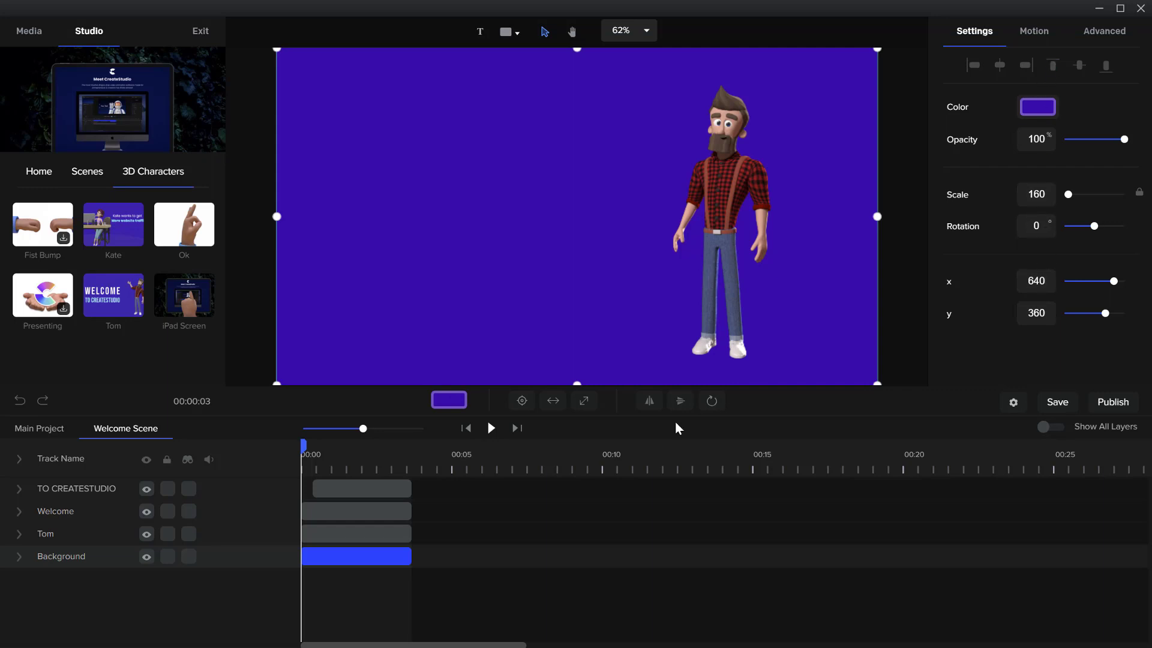
pyautogui.click(346, 533)
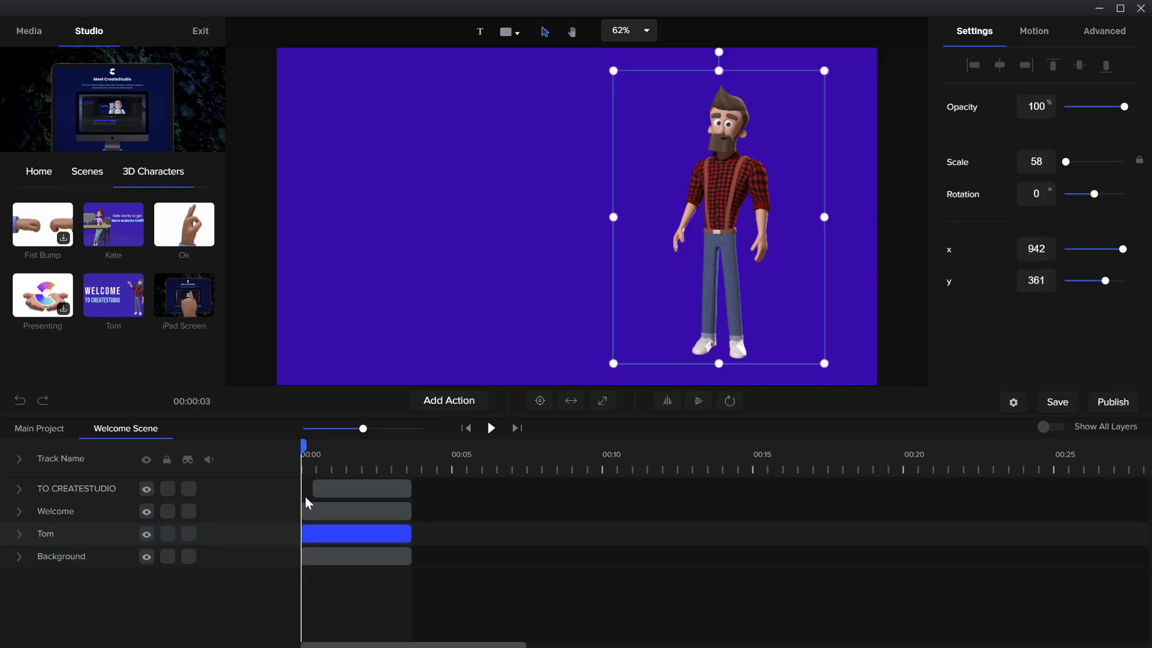
pyautogui.click(318, 511)
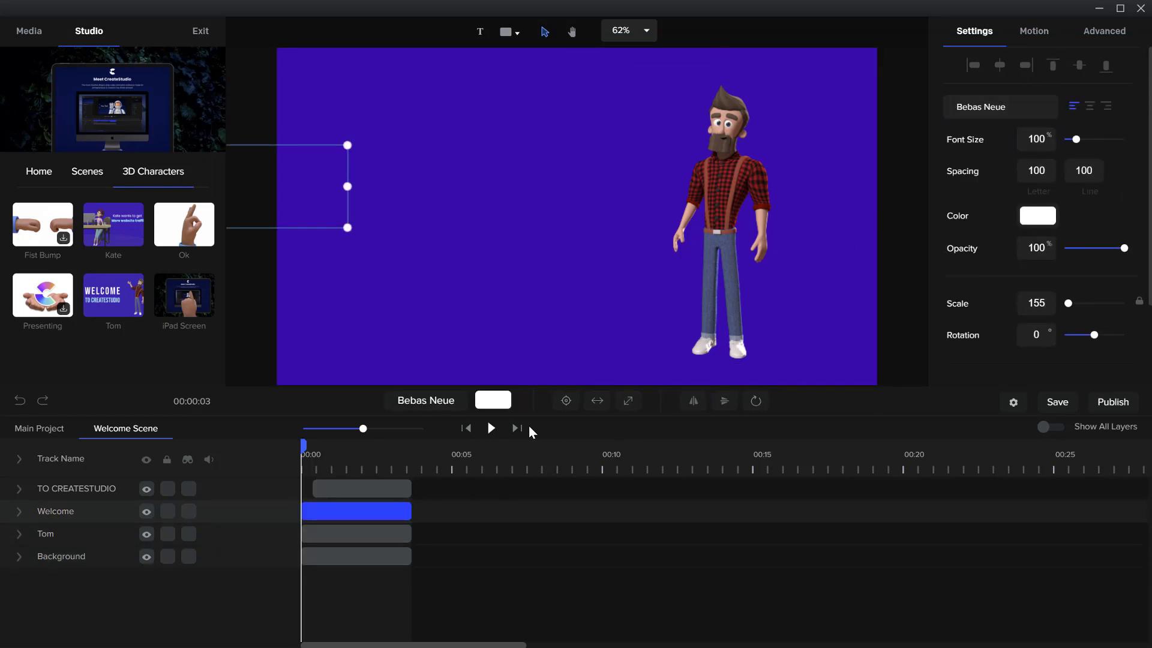
pyautogui.click(361, 489)
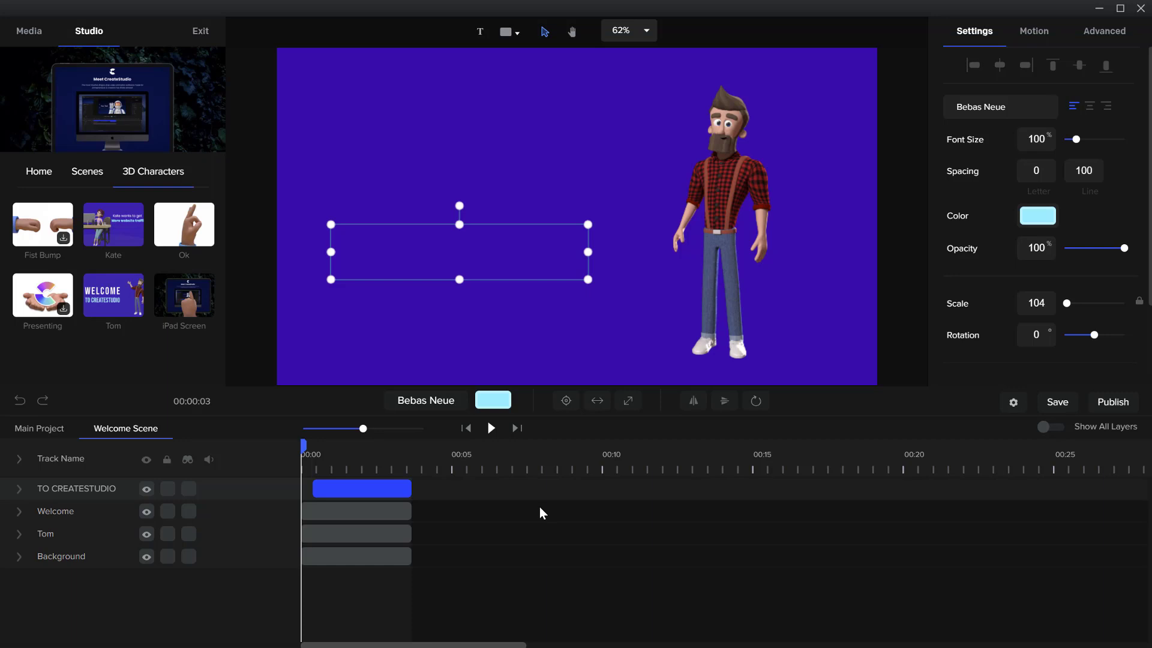
# Review the Welcome text layer's motion presets and its advanced border options
pyautogui.click(330, 513)
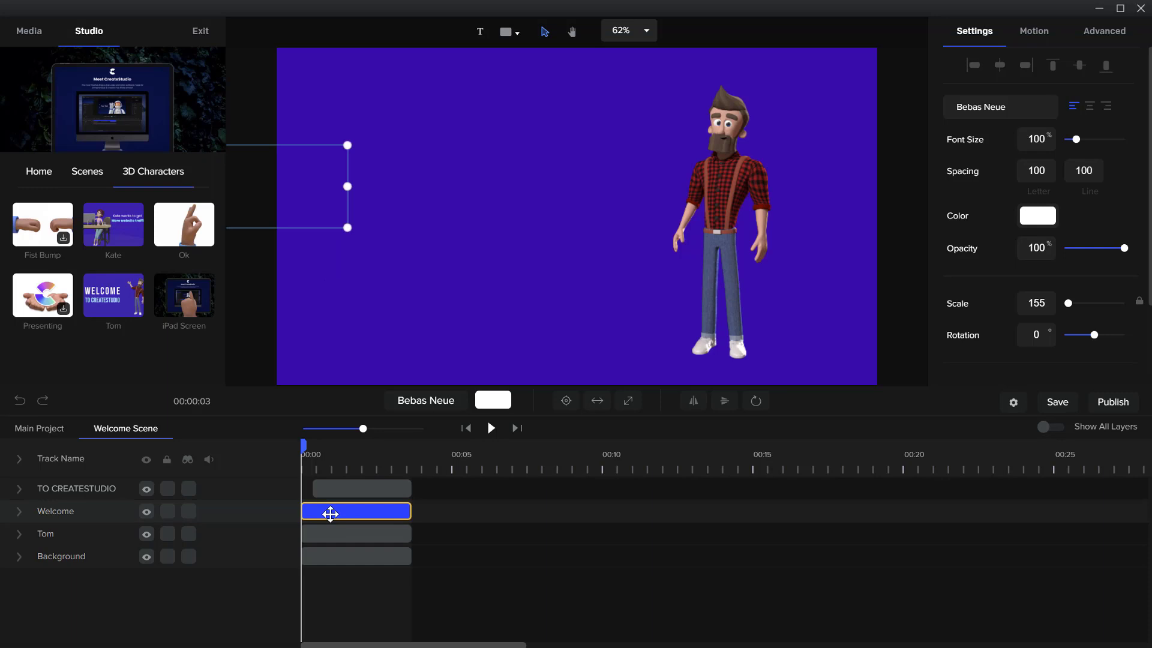
pyautogui.click(1044, 38)
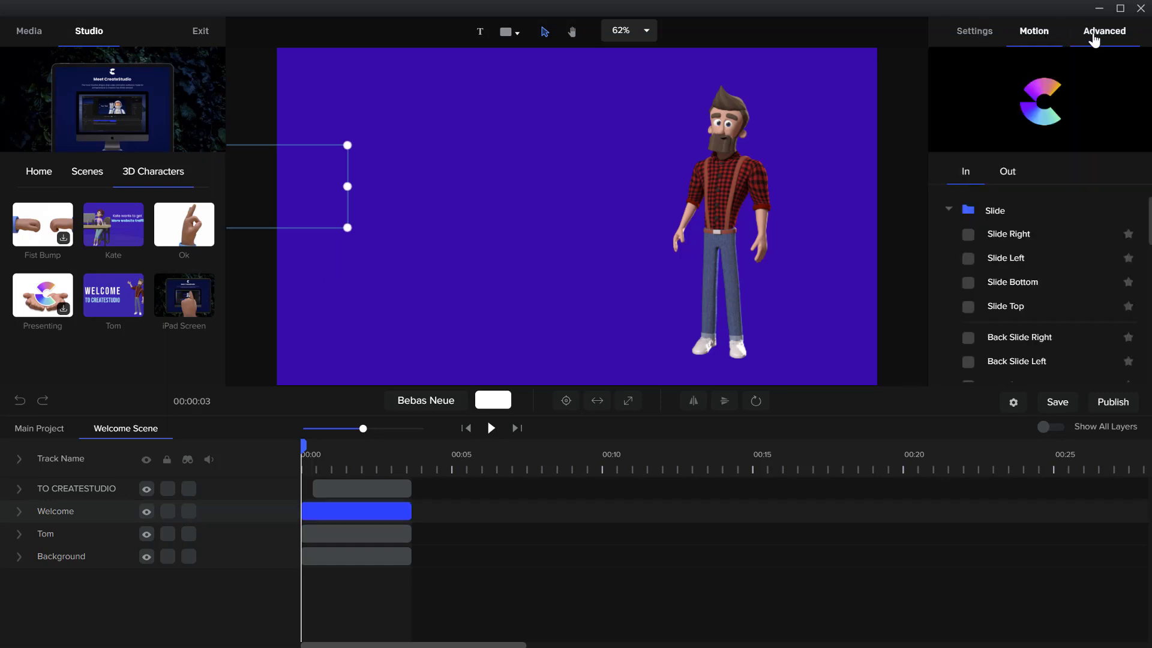
pyautogui.click(1092, 39)
pyautogui.click(1103, 78)
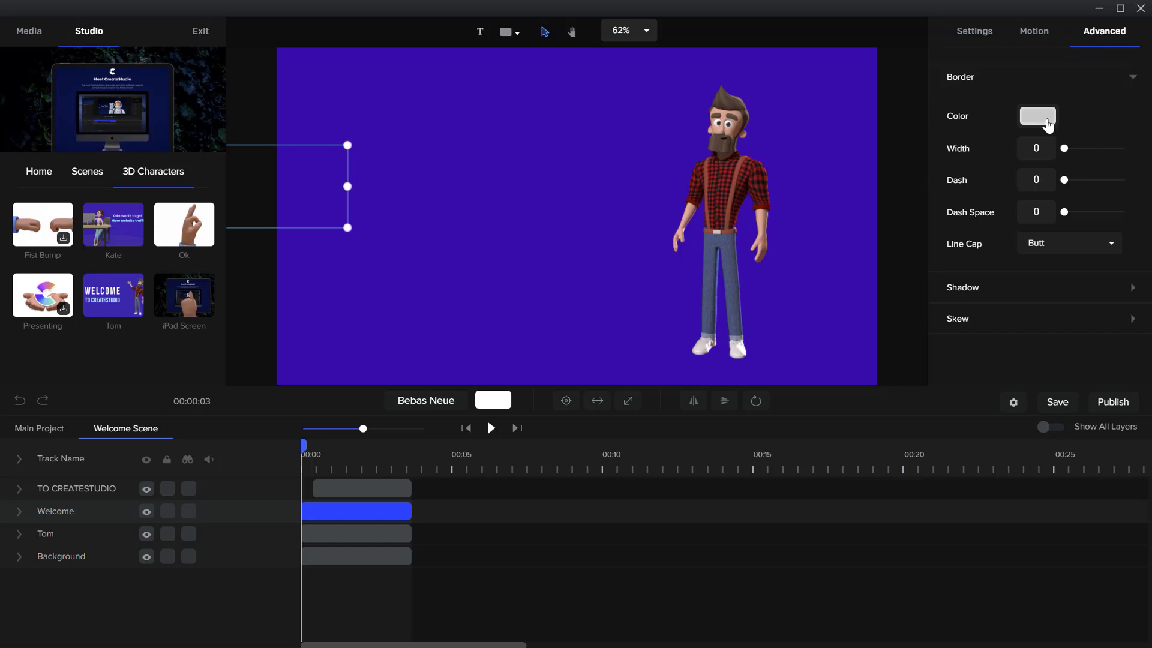
# Move the playhead to about 2 seconds and review the Welcome text's shadow and skew options, collapsing all advanced sections
pyautogui.moveTo(303, 447); pyautogui.dragTo(370, 442)
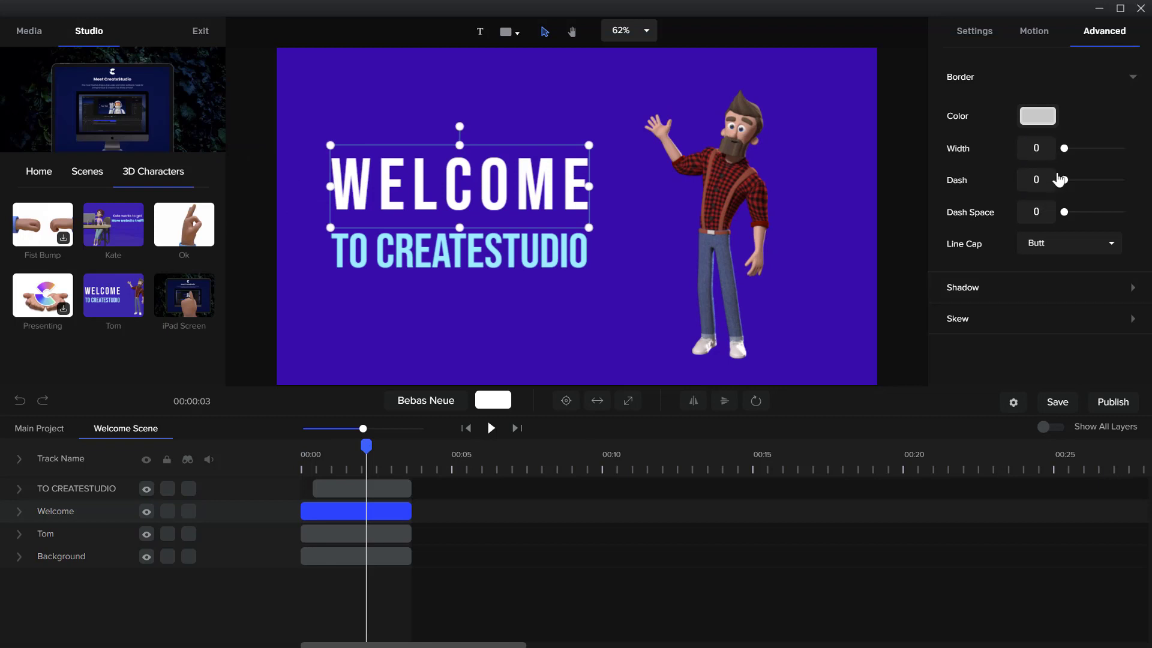
pyautogui.click(1027, 292)
pyautogui.scroll(-2, 1041, 325)
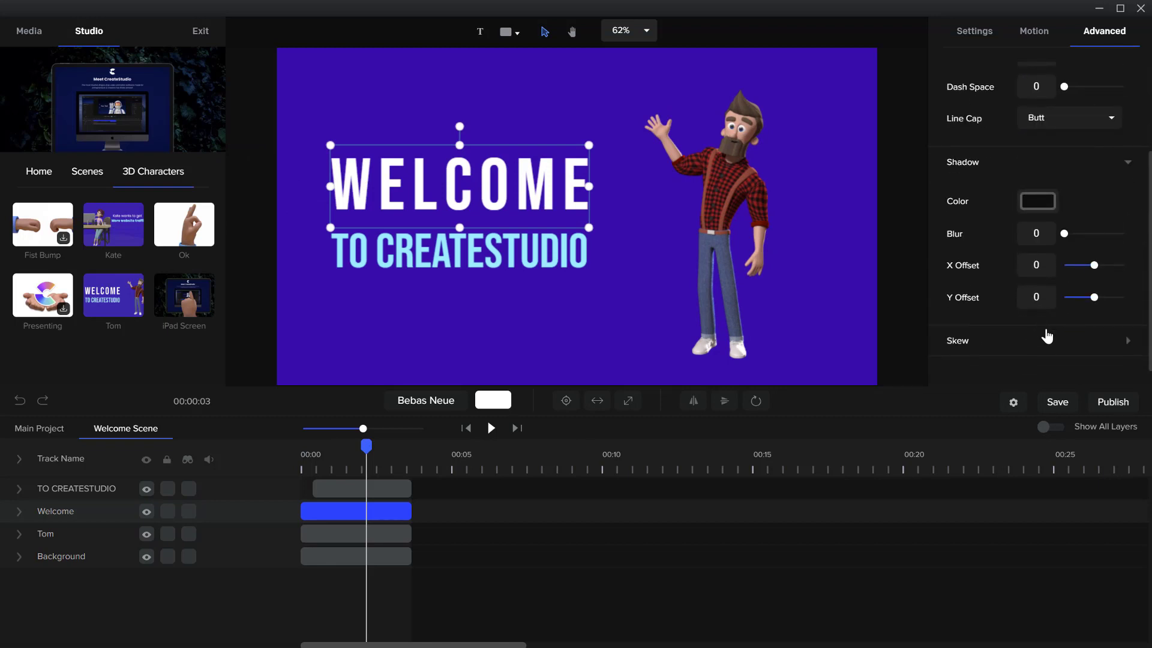
pyautogui.scroll(-1, 1050, 327)
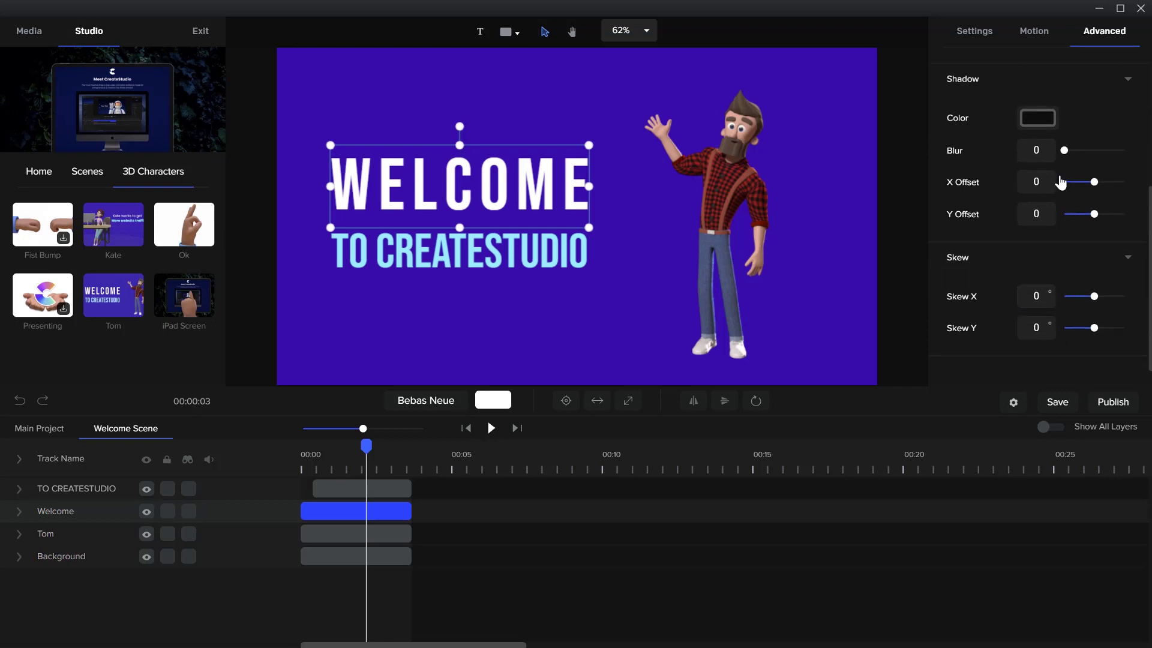
pyautogui.scroll(3, 1065, 180)
pyautogui.click(1127, 89)
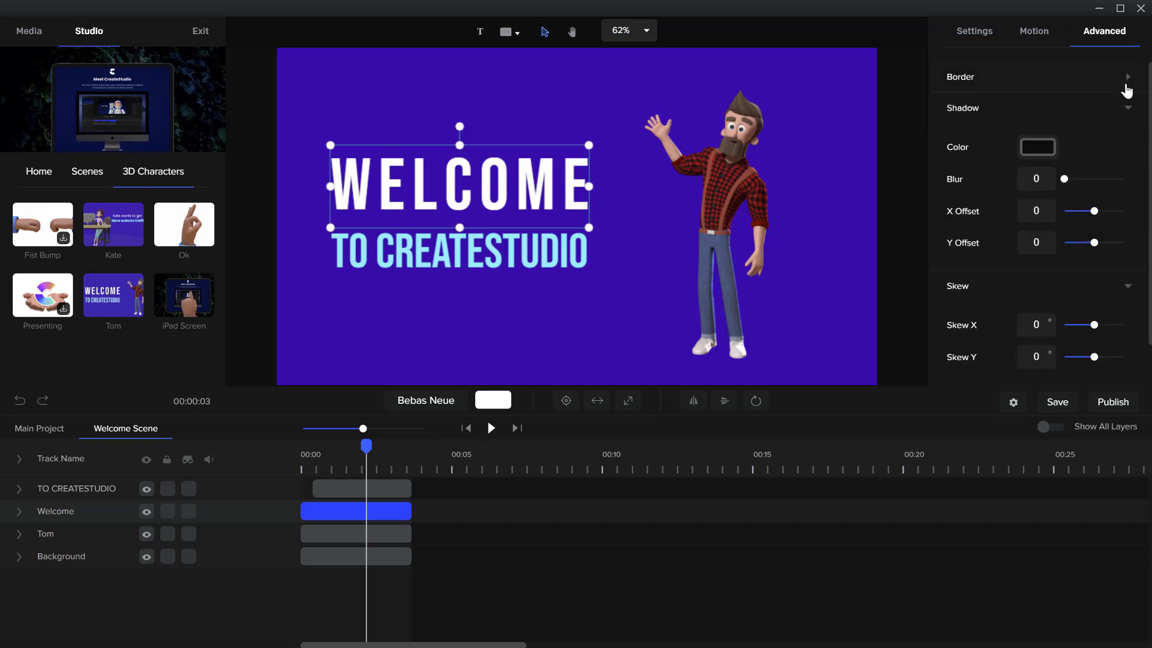
pyautogui.click(1130, 111)
pyautogui.click(1132, 140)
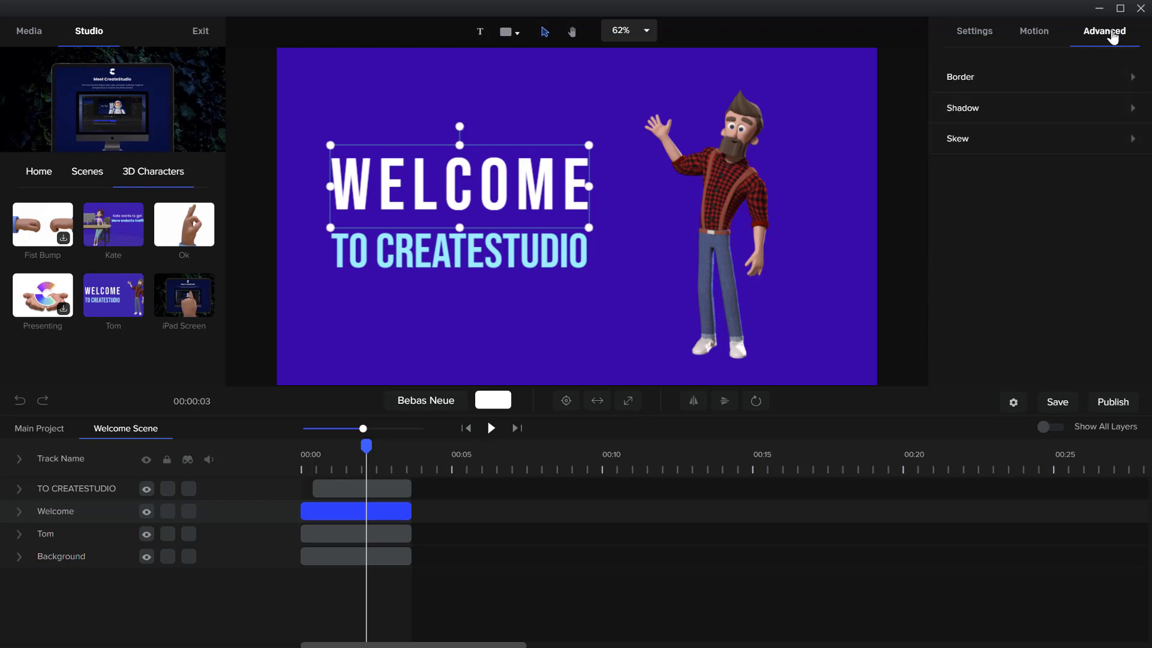
# Scrub through the scene to preview the text animations, and delete the existing animation from the Welcome layer
pyautogui.click(1042, 37)
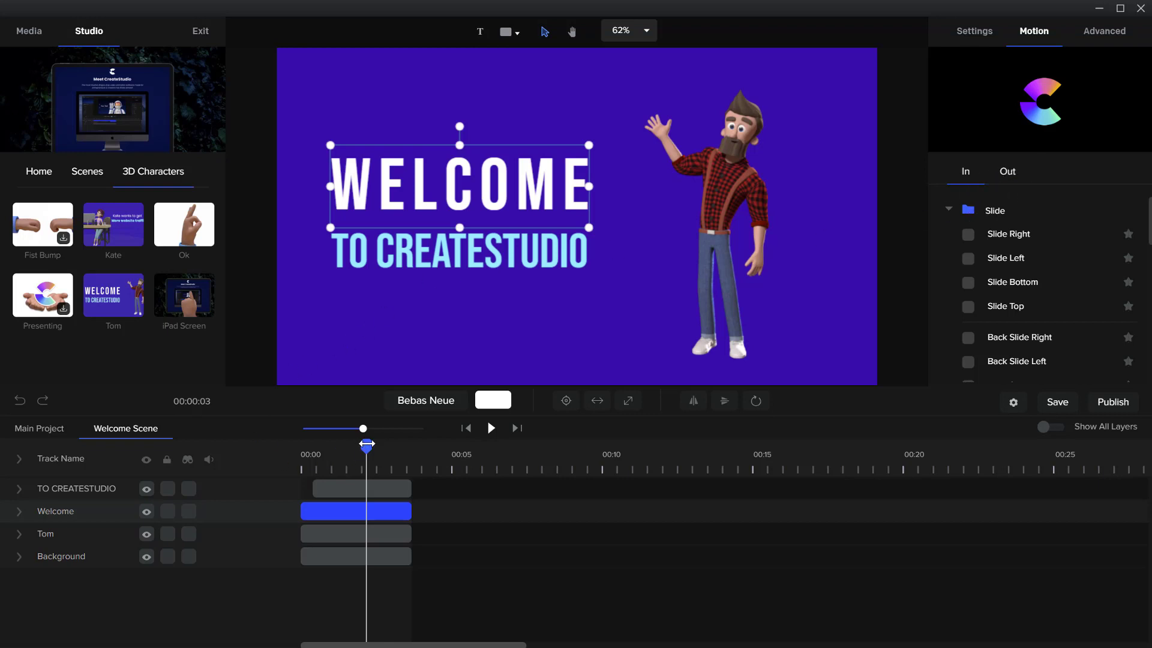
pyautogui.moveTo(366, 444)
pyautogui.mouseDown()
pyautogui.moveTo(292, 441)
pyautogui.moveTo(380, 445)
pyautogui.moveTo(301, 432)
pyautogui.moveTo(352, 442)
pyautogui.mouseUp()
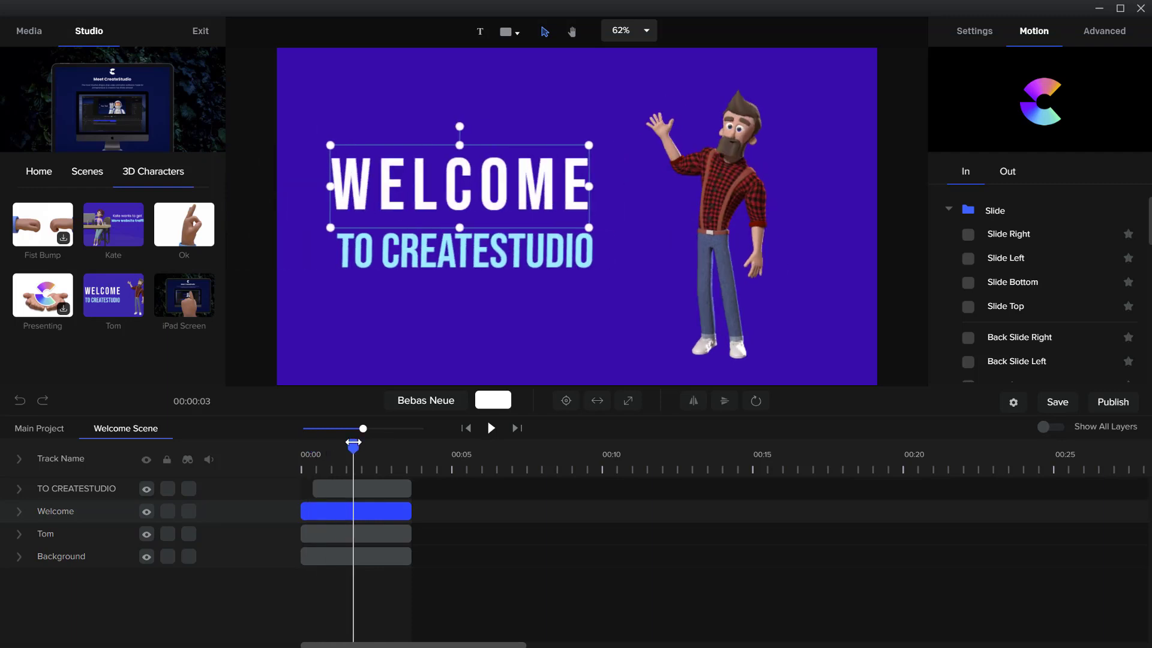
pyautogui.click(19, 512)
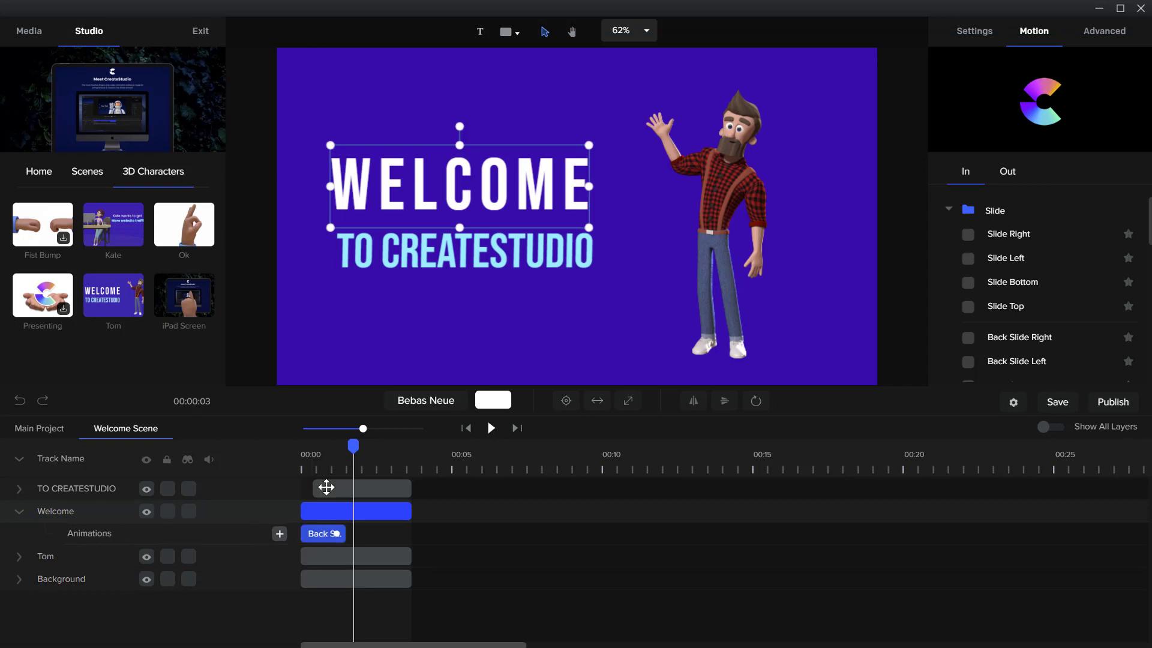
pyautogui.click(319, 455)
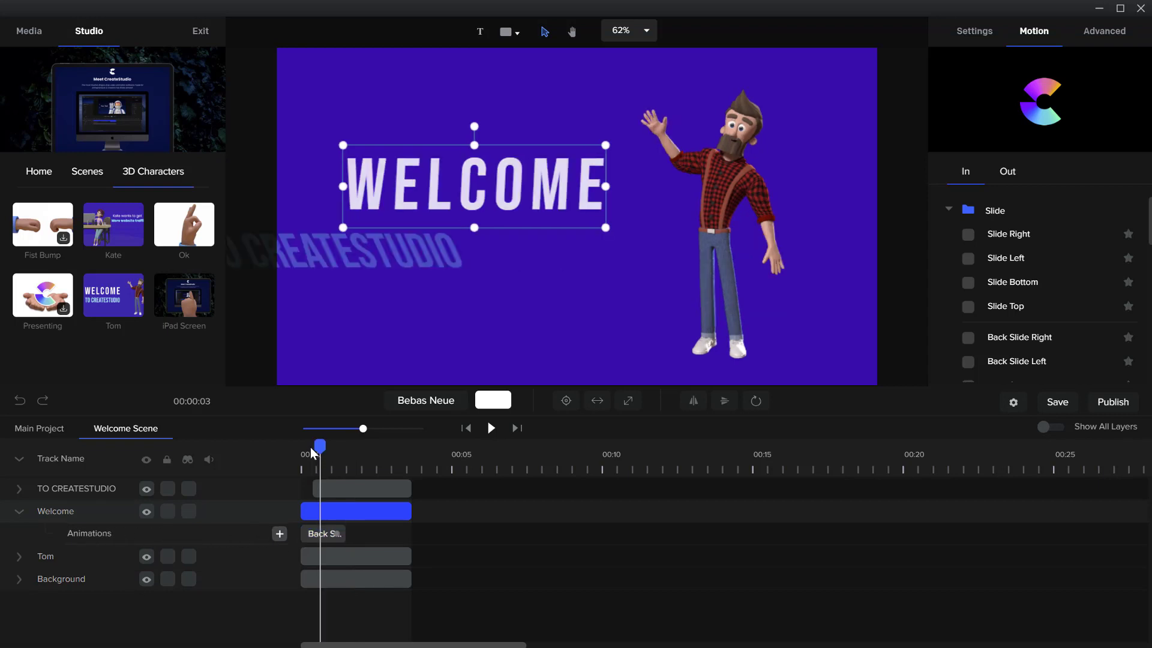
pyautogui.moveTo(311, 451)
pyautogui.mouseDown()
pyautogui.moveTo(286, 447)
pyautogui.moveTo(320, 456)
pyautogui.mouseUp()
pyautogui.click(311, 534)
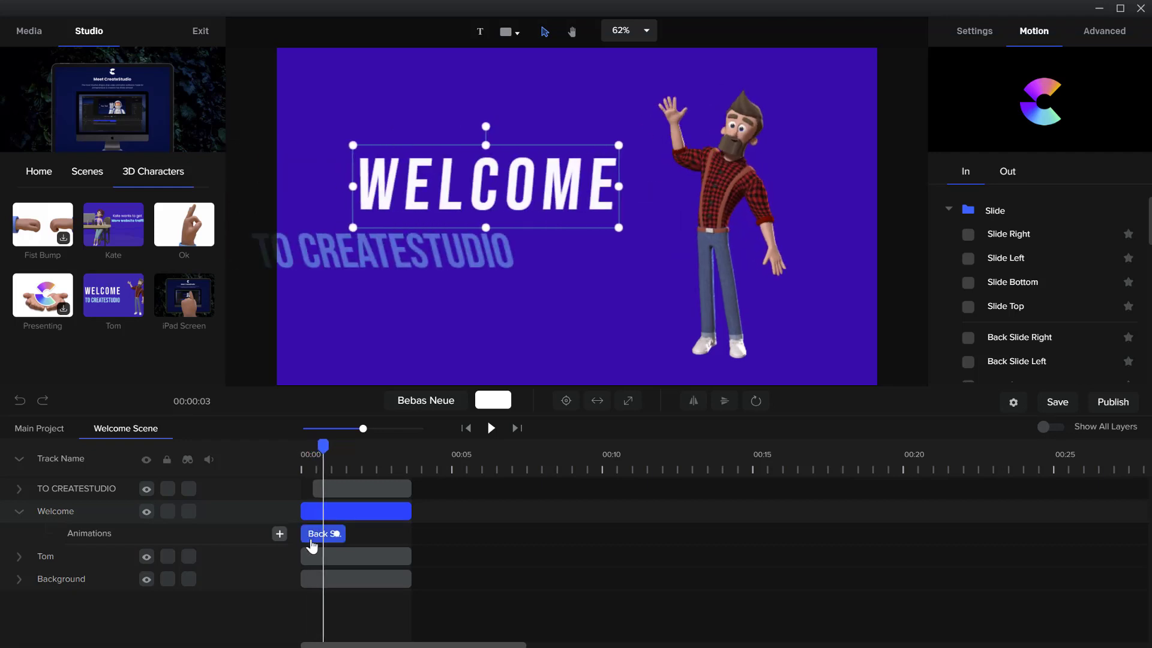
pyautogui.rightClick(316, 538)
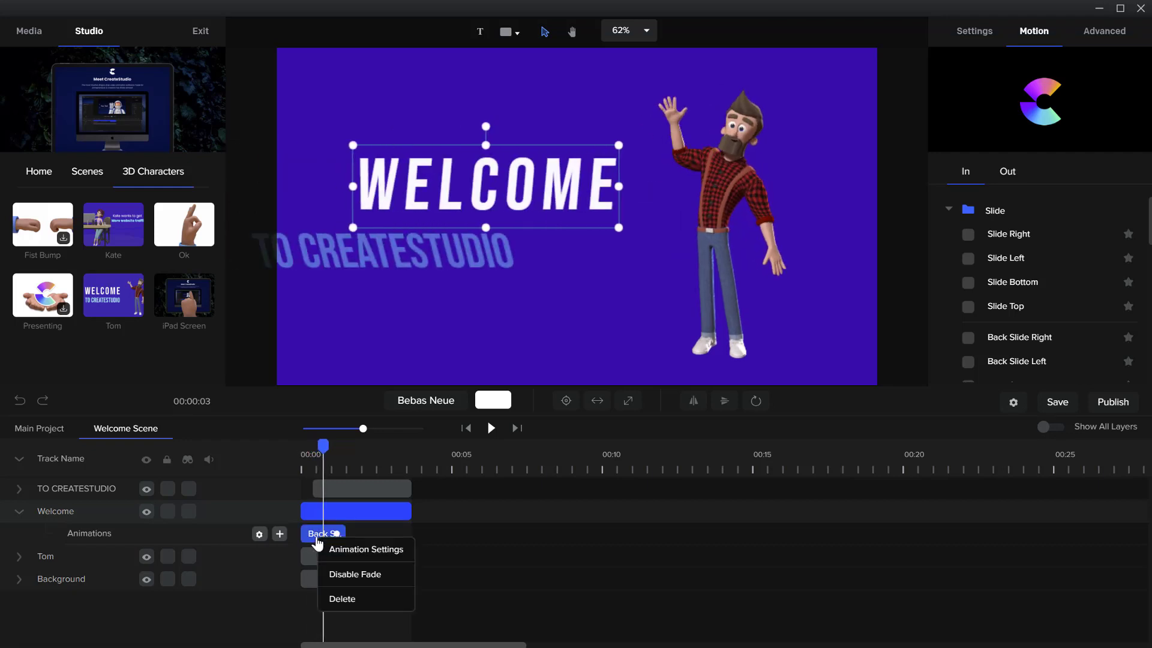
pyautogui.click(343, 599)
# Return the playhead to the scene's start and apply the Fade entrance animation to the Welcome layer
pyautogui.moveTo(322, 454); pyautogui.dragTo(285, 478)
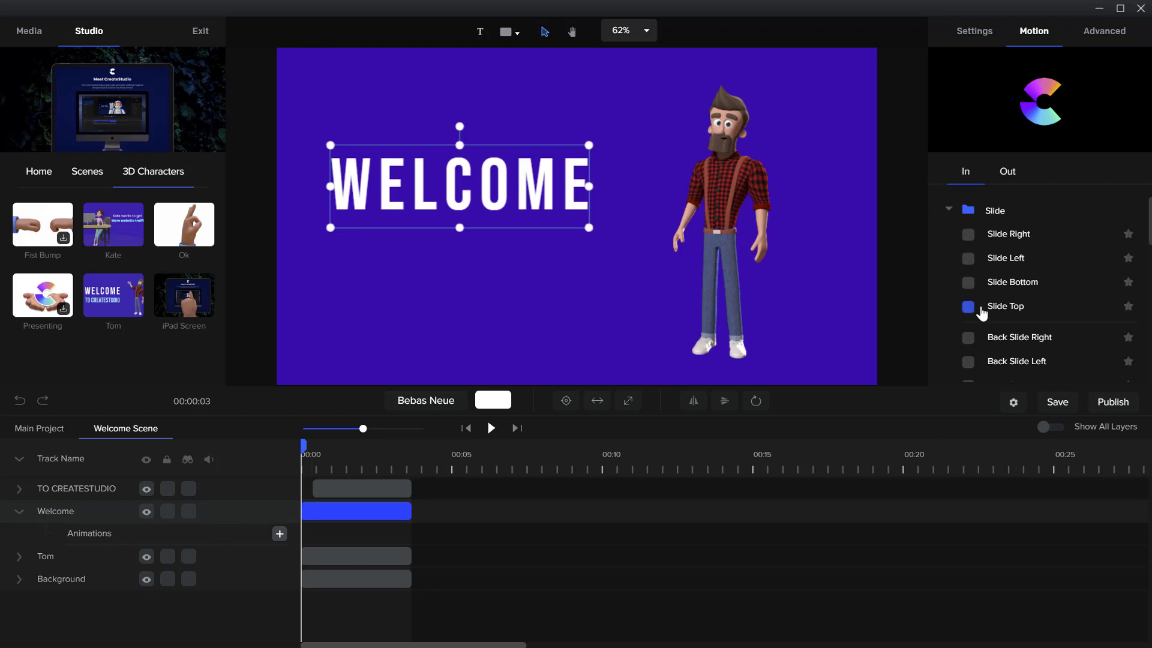
pyautogui.click(949, 210)
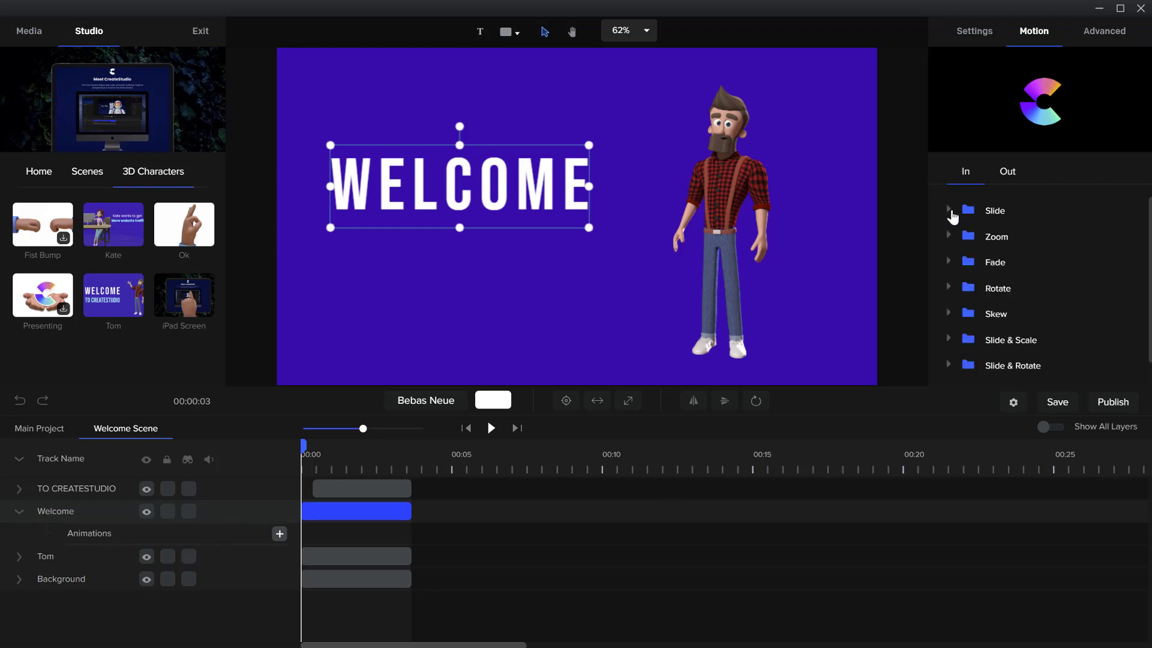
pyautogui.click(948, 261)
pyautogui.click(966, 291)
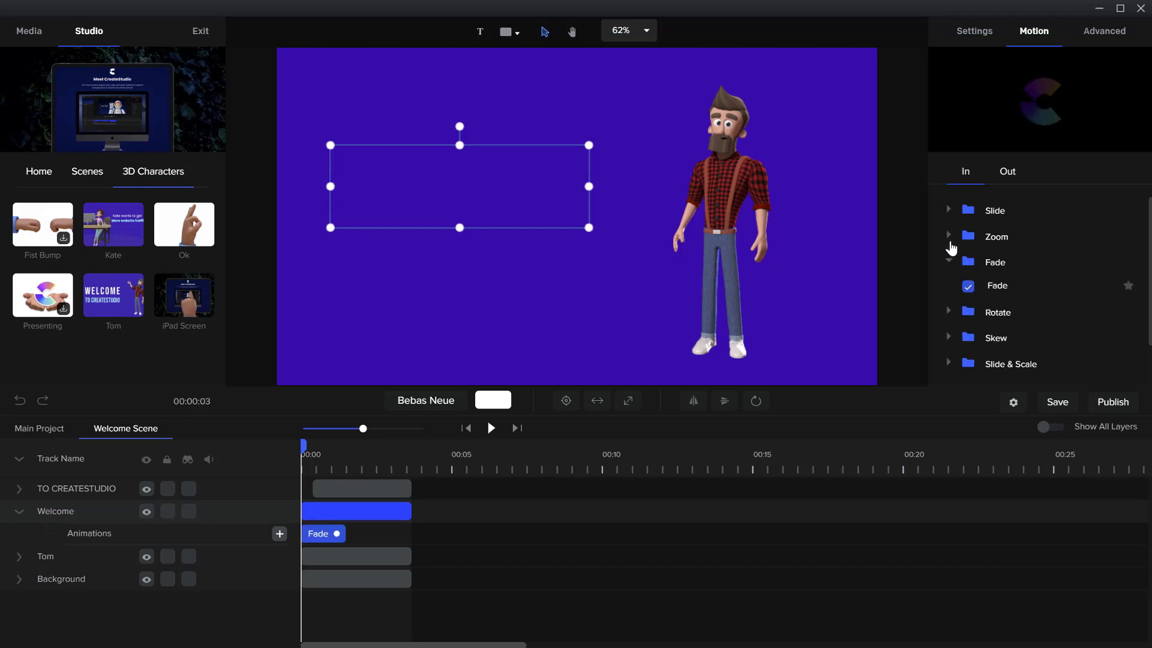
# Review the Zoom and Slide entrance presets and play the scene to preview the Welcome text's Fade animation
pyautogui.click(948, 237)
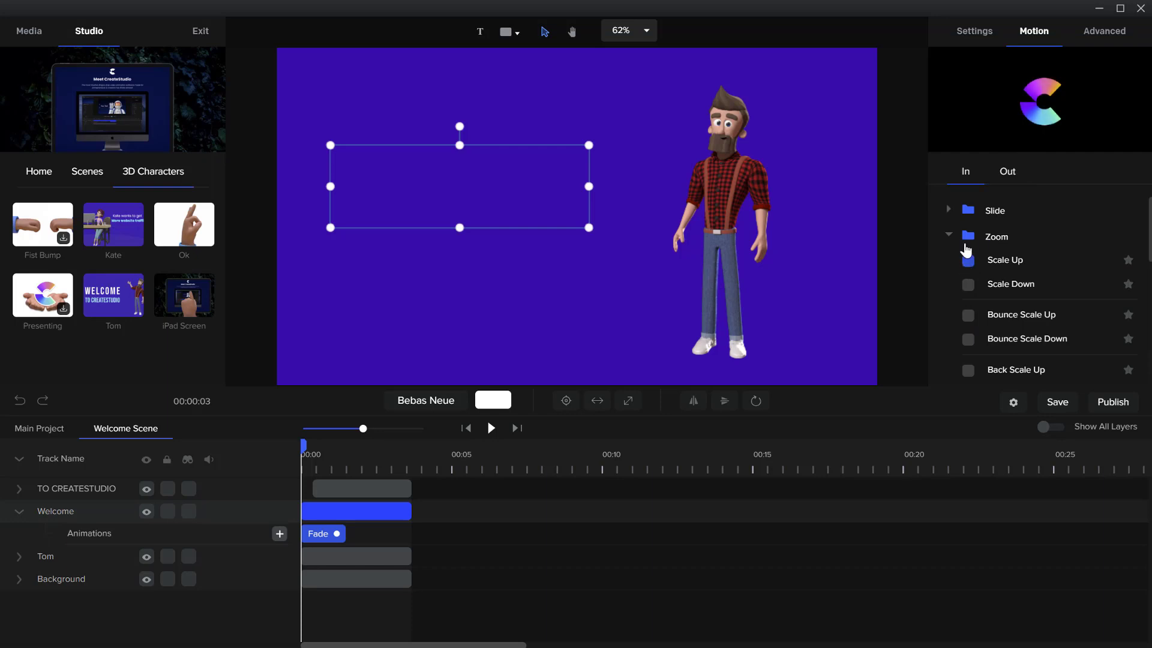
pyautogui.click(946, 211)
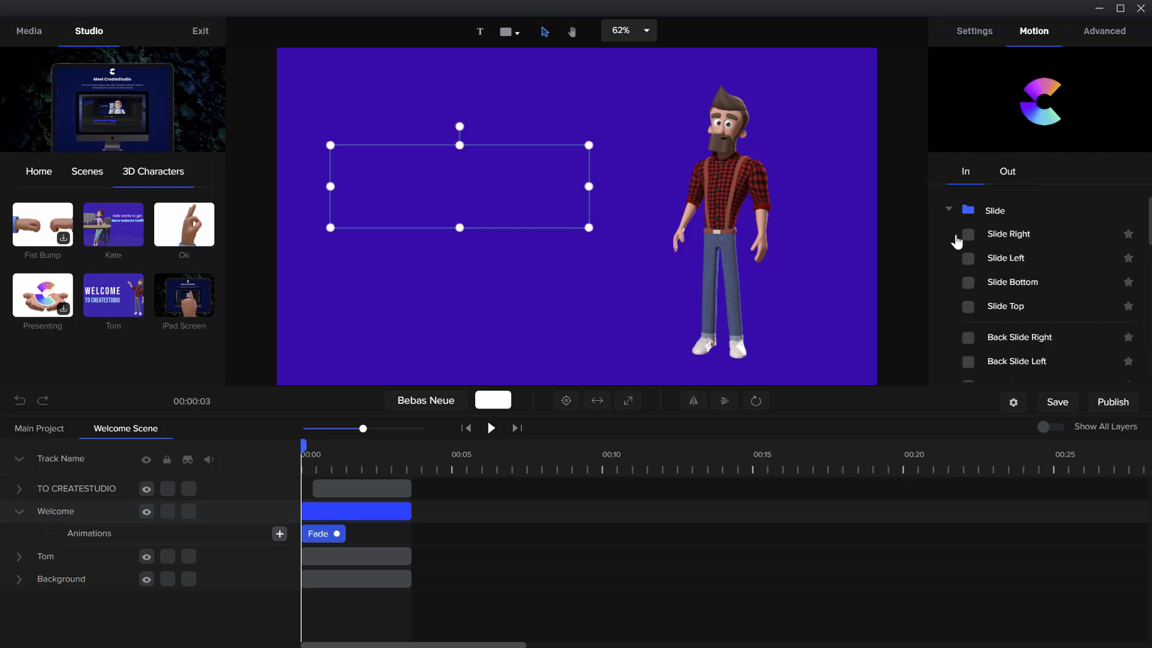
pyautogui.scroll(-5, 978, 294)
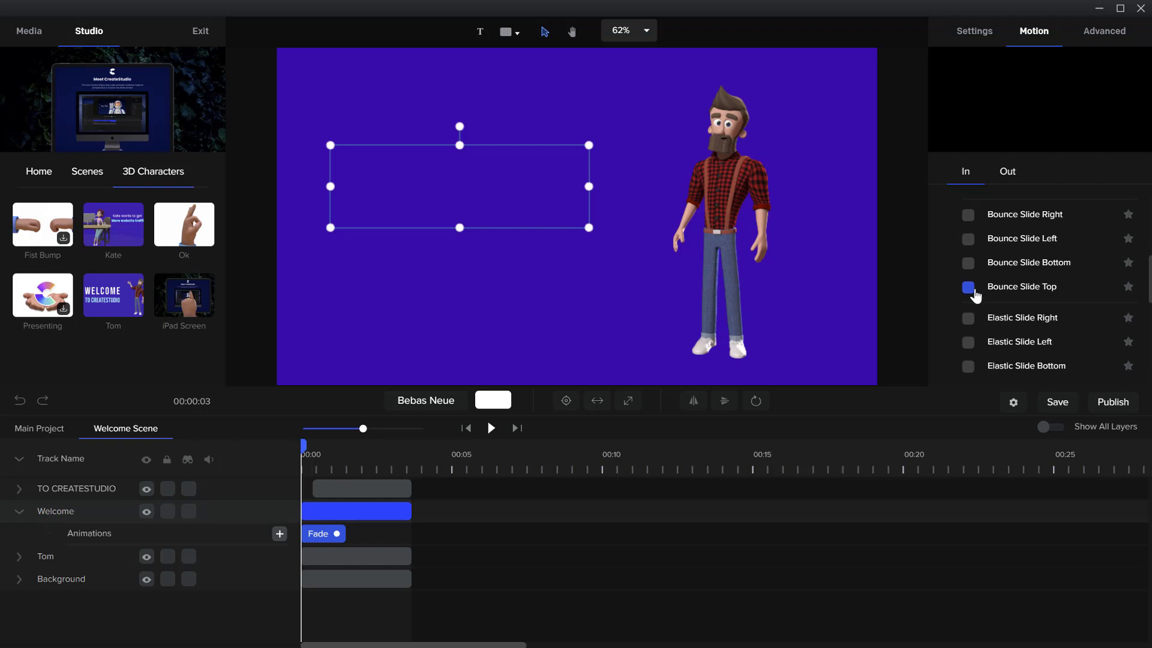
pyautogui.click(490, 428)
pyautogui.click(491, 427)
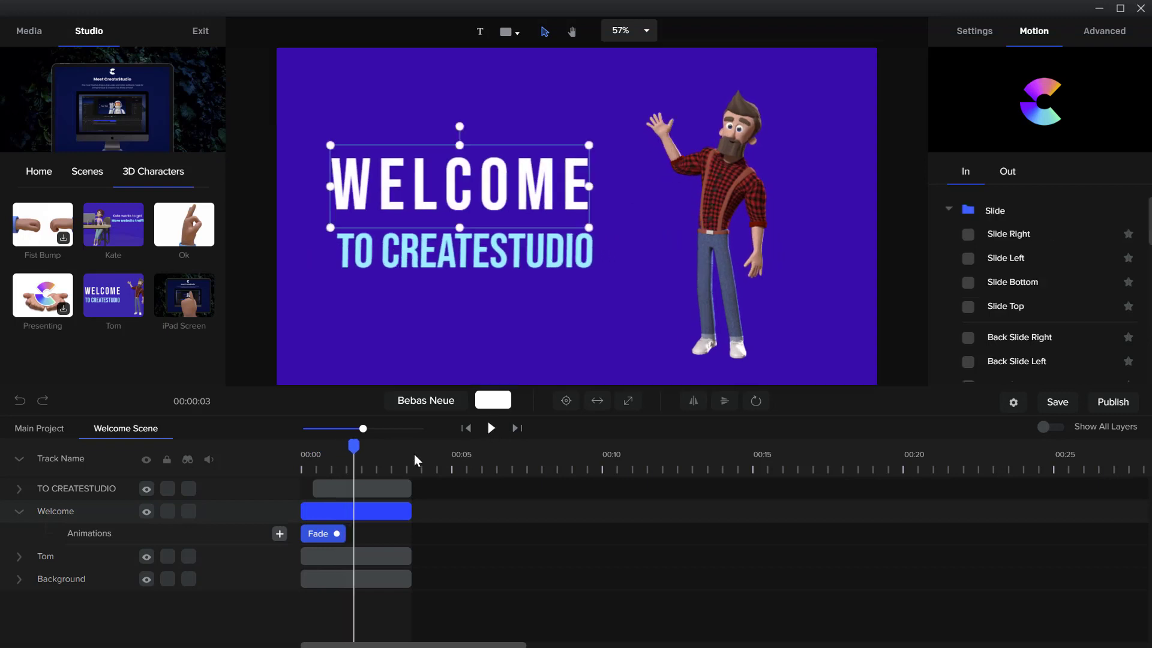
# Rewind to the scene's start and delete the Fade animation from the Welcome layer
pyautogui.moveTo(360, 445); pyautogui.dragTo(277, 463)
pyautogui.rightClick(333, 536)
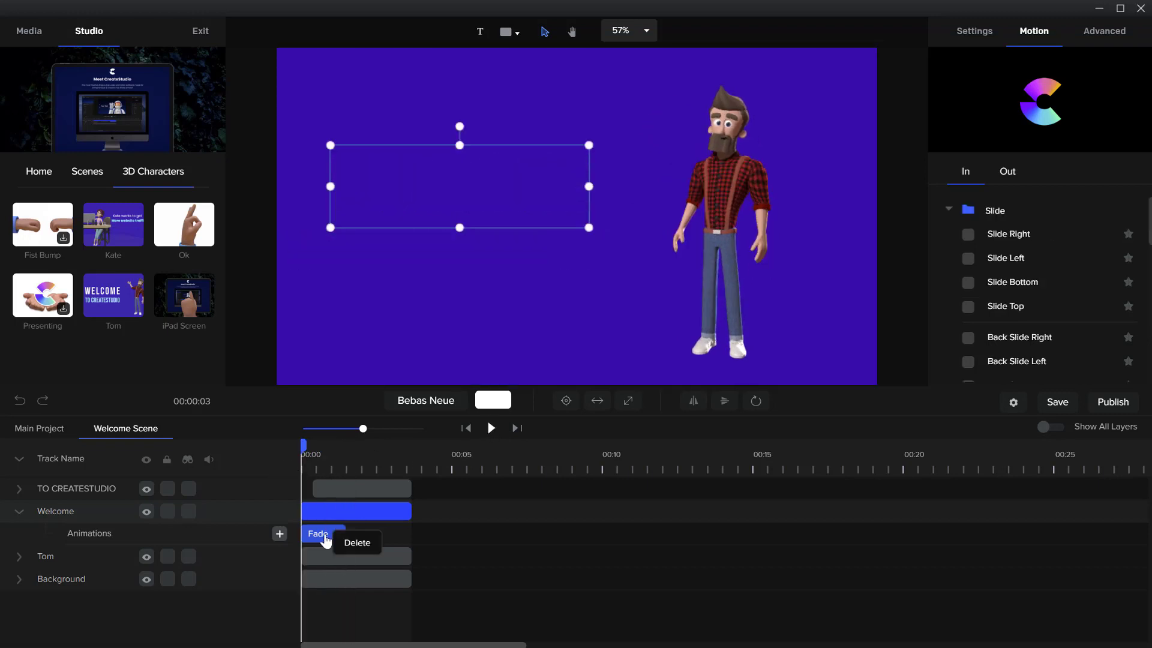
pyautogui.click(340, 547)
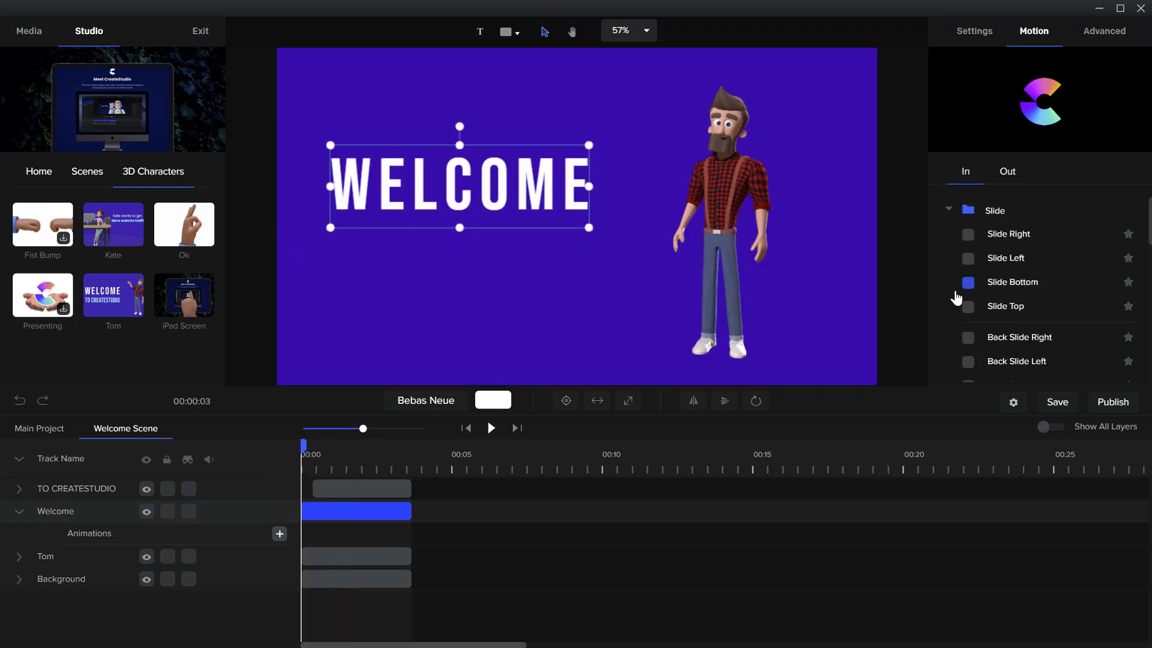
# Apply the Bounce Slide Right entrance animation to the Welcome layer and play the scene to preview it
pyautogui.scroll(-5, 980, 312)
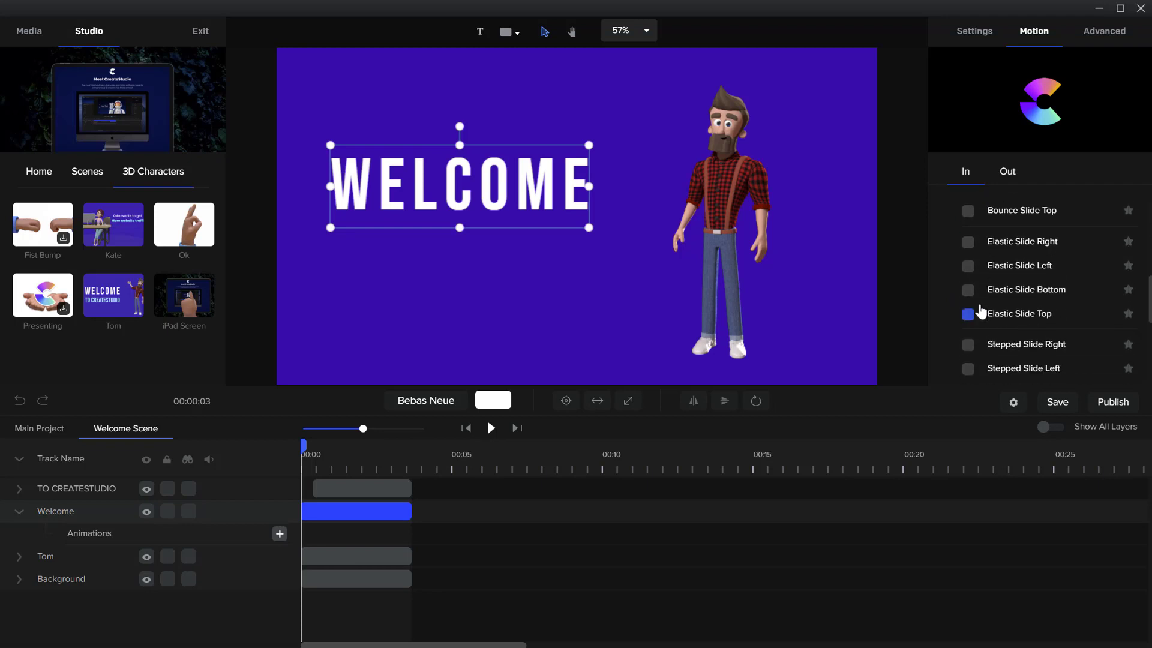
pyautogui.scroll(3, 980, 310)
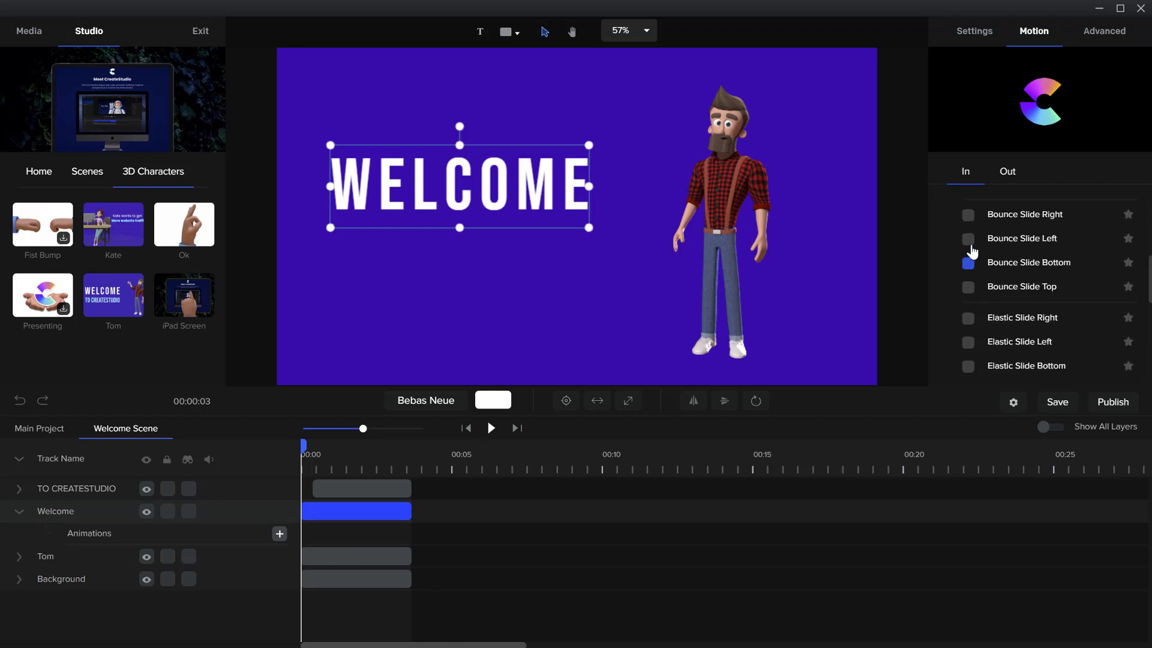
pyautogui.click(967, 217)
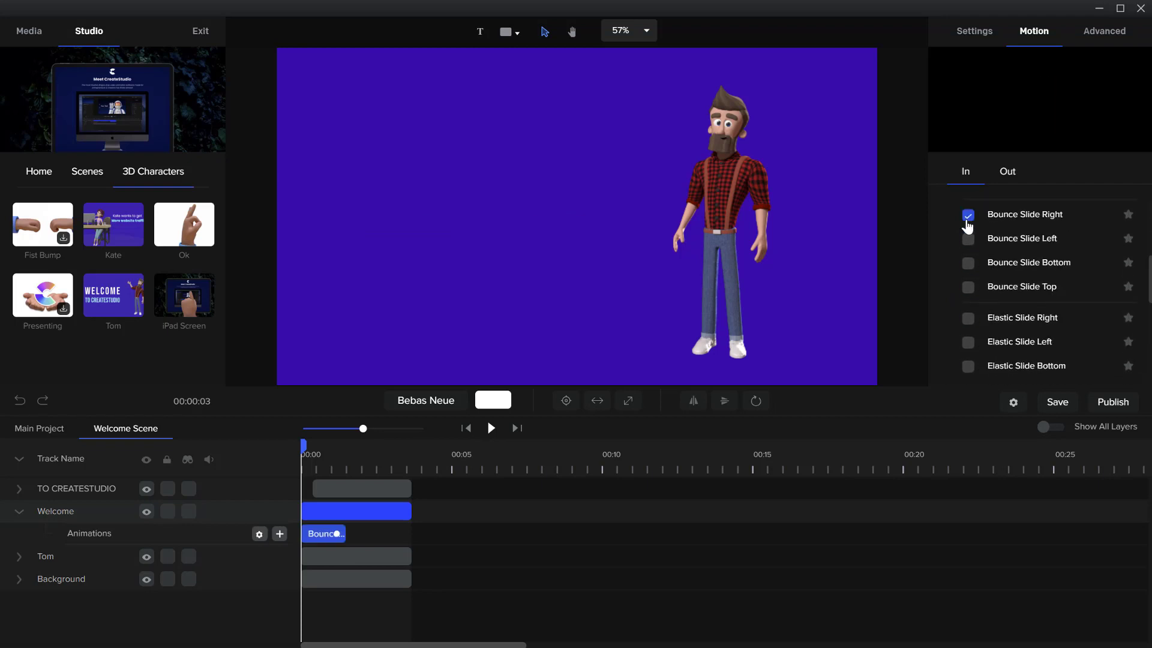
pyautogui.click(491, 427)
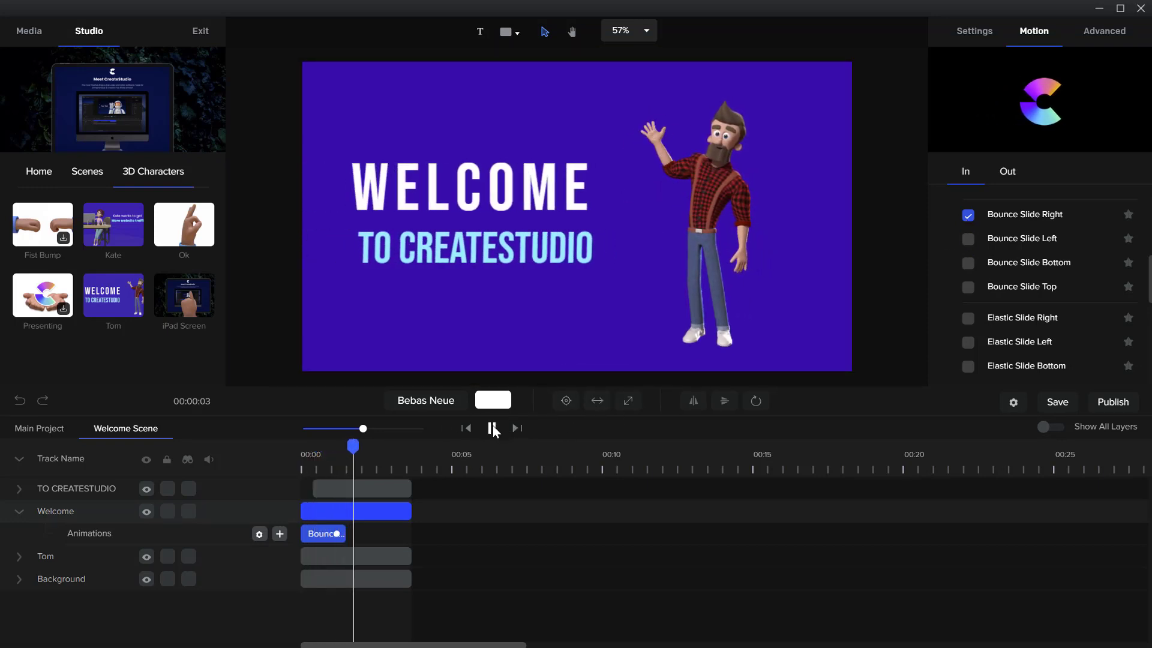
pyautogui.click(492, 428)
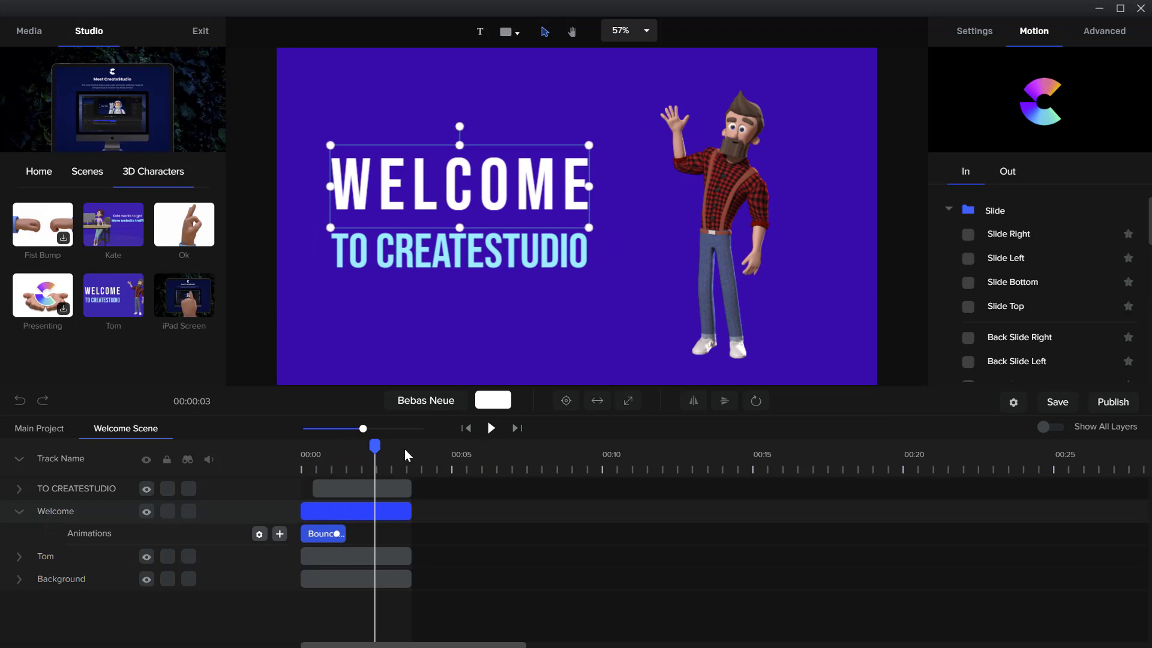
# Back at the scene's start, delete the Welcome layer's Bounce Slide Right animation and apply Slide Right instead
pyautogui.moveTo(316, 459); pyautogui.dragTo(302, 495)
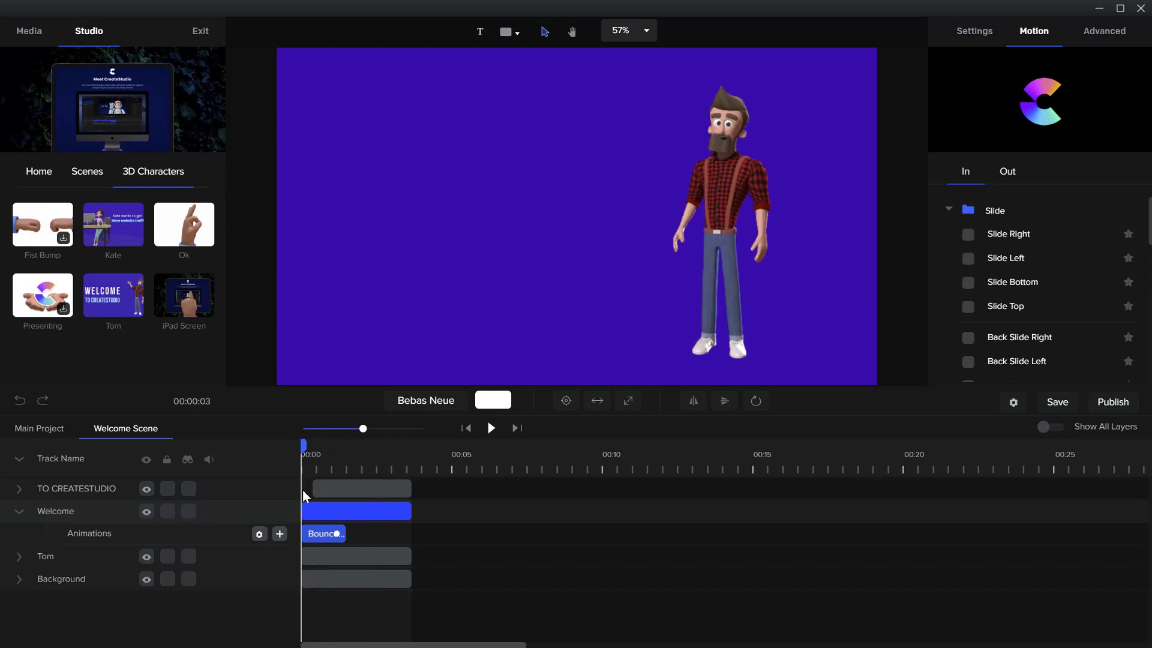
pyautogui.rightClick(310, 536)
pyautogui.click(326, 518)
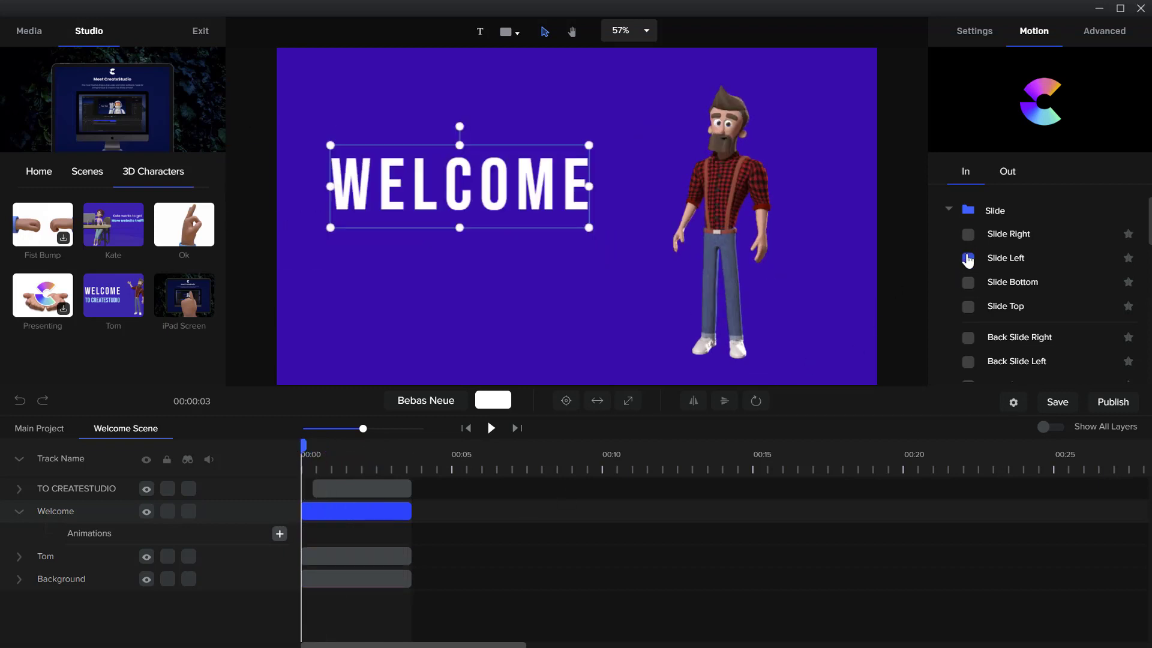
pyautogui.click(968, 234)
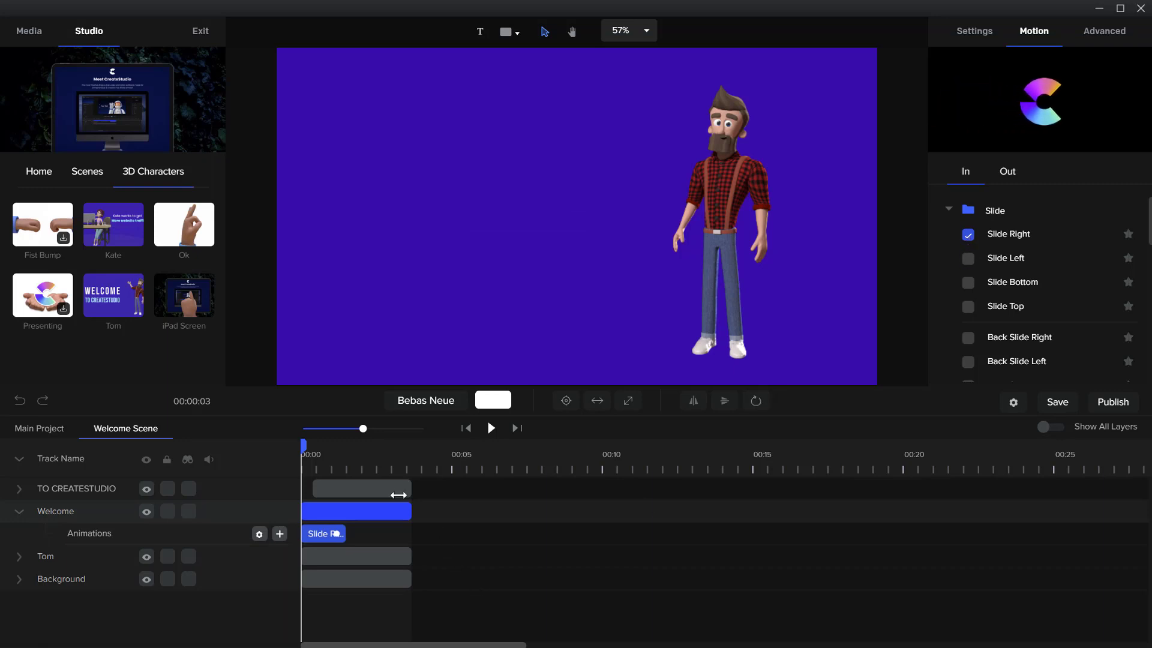
# Expand the Tom layer's track, collapse the Welcome track, and apply the Slide Right entrance animation to Tom
pyautogui.click(737, 222)
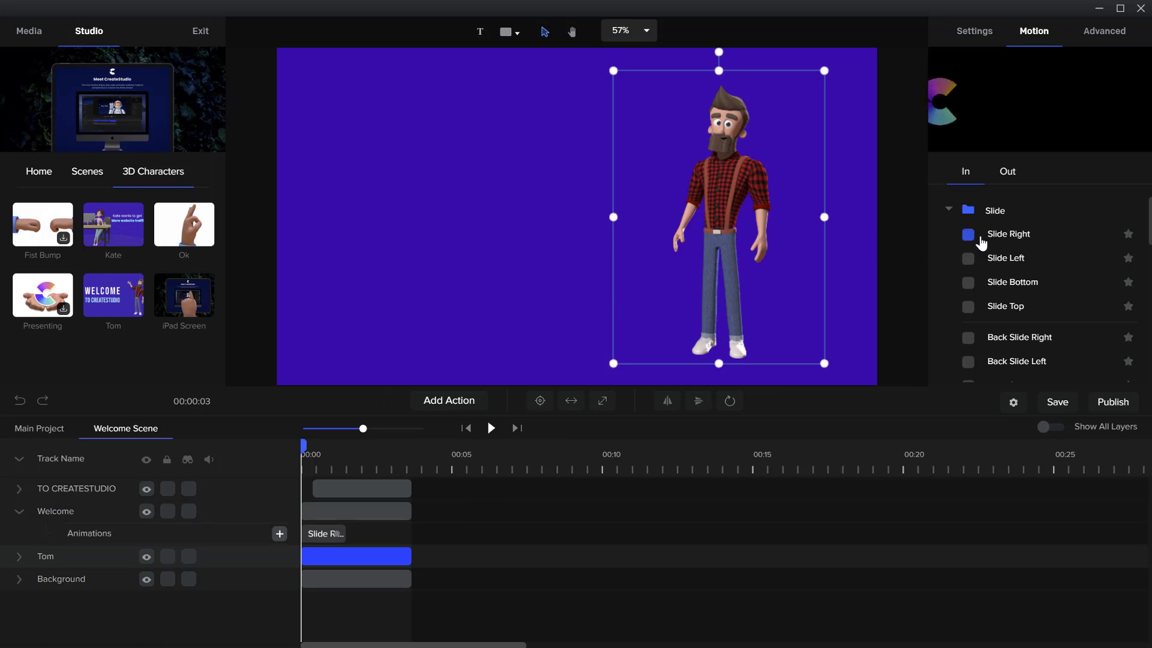
pyautogui.click(19, 557)
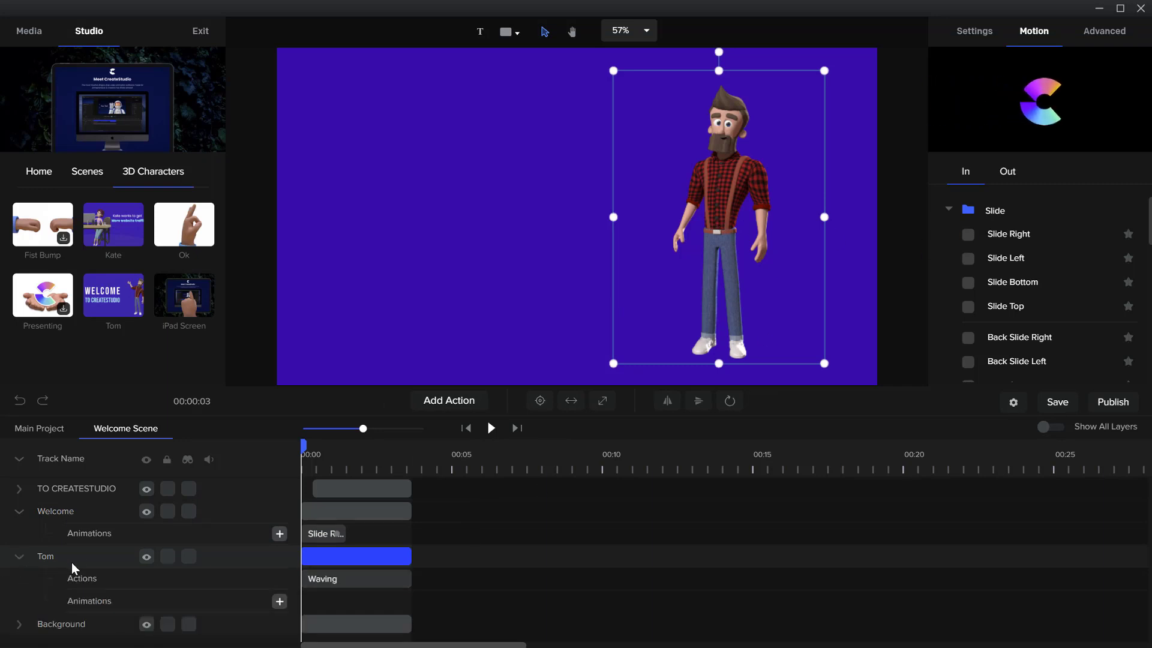
pyautogui.click(20, 511)
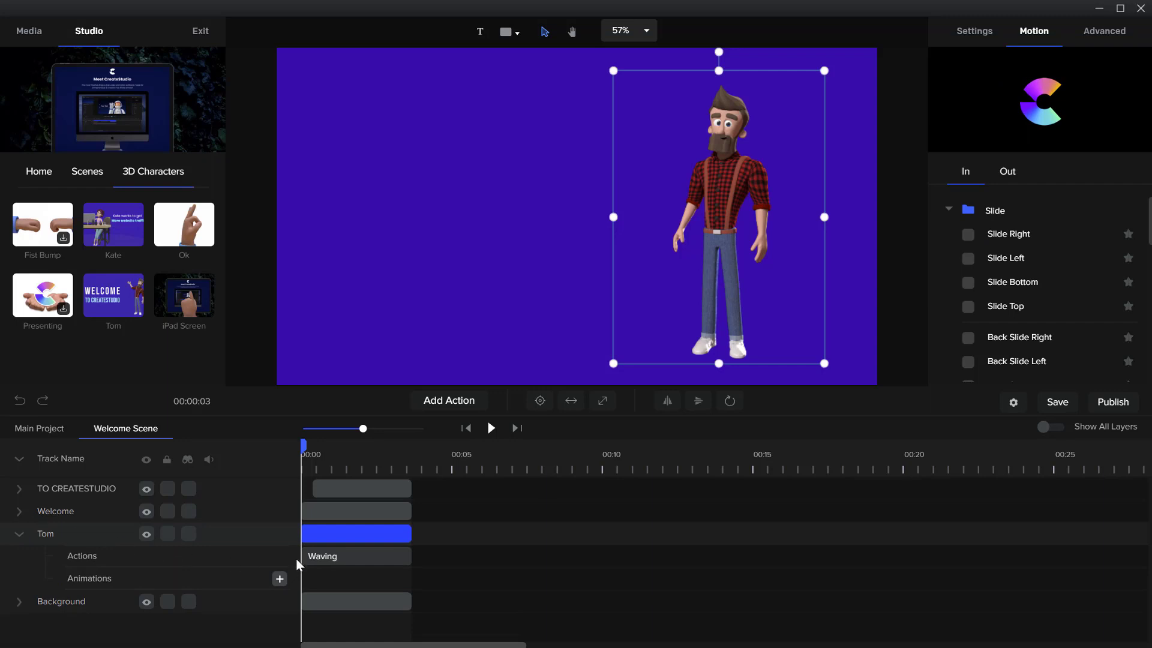
pyautogui.click(967, 234)
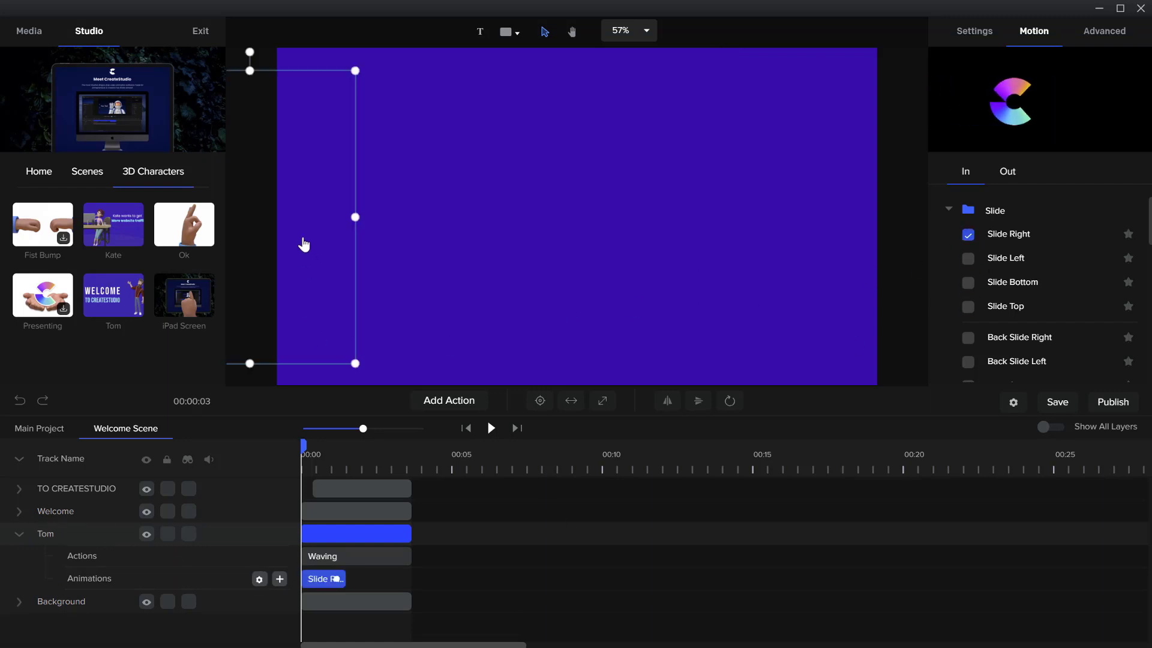
pyautogui.moveTo(305, 225)
pyautogui.mouseDown()
pyautogui.moveTo(398, 222)
pyautogui.moveTo(290, 215)
pyautogui.moveTo(304, 218)
pyautogui.mouseUp()
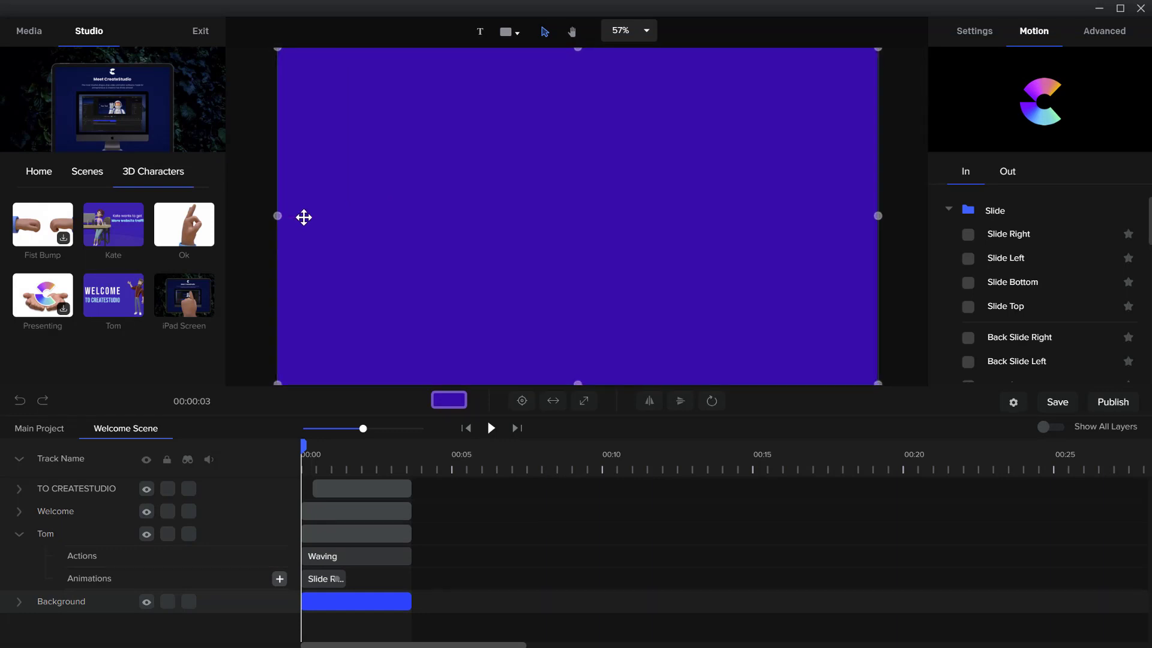
pyautogui.click(313, 557)
pyautogui.click(323, 536)
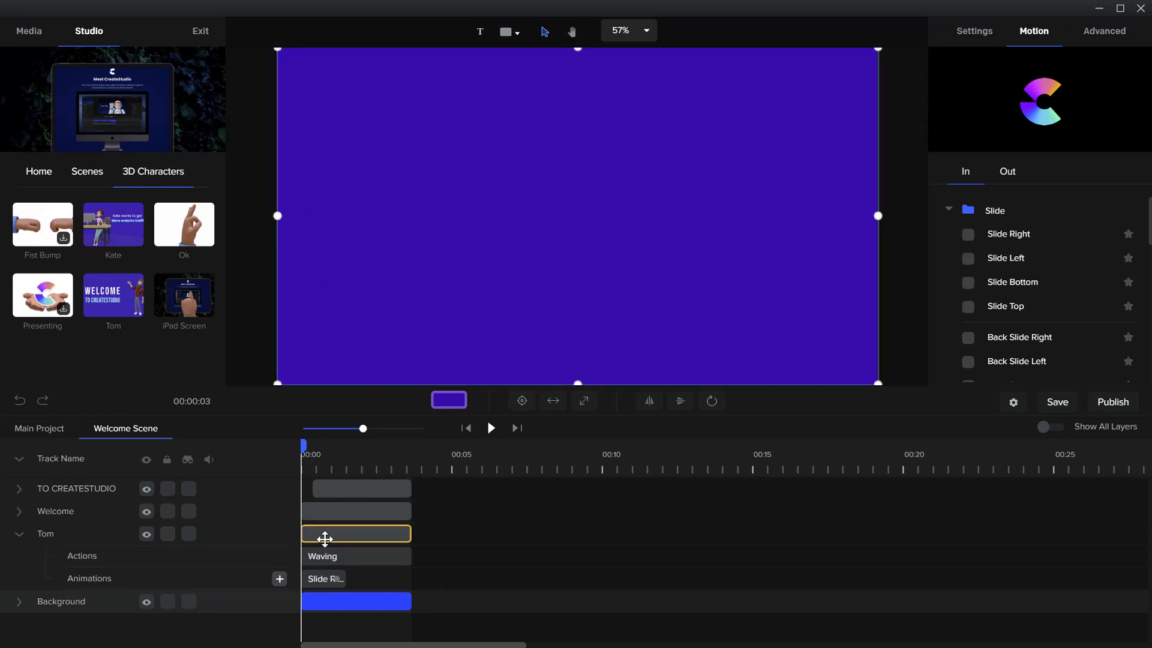
pyautogui.moveTo(308, 240)
pyautogui.mouseDown()
pyautogui.moveTo(323, 232)
pyautogui.moveTo(305, 231)
pyautogui.mouseUp()
# Set the playhead to about 2.7 seconds and move the Tom character to the left side of the scene
pyautogui.click(384, 467)
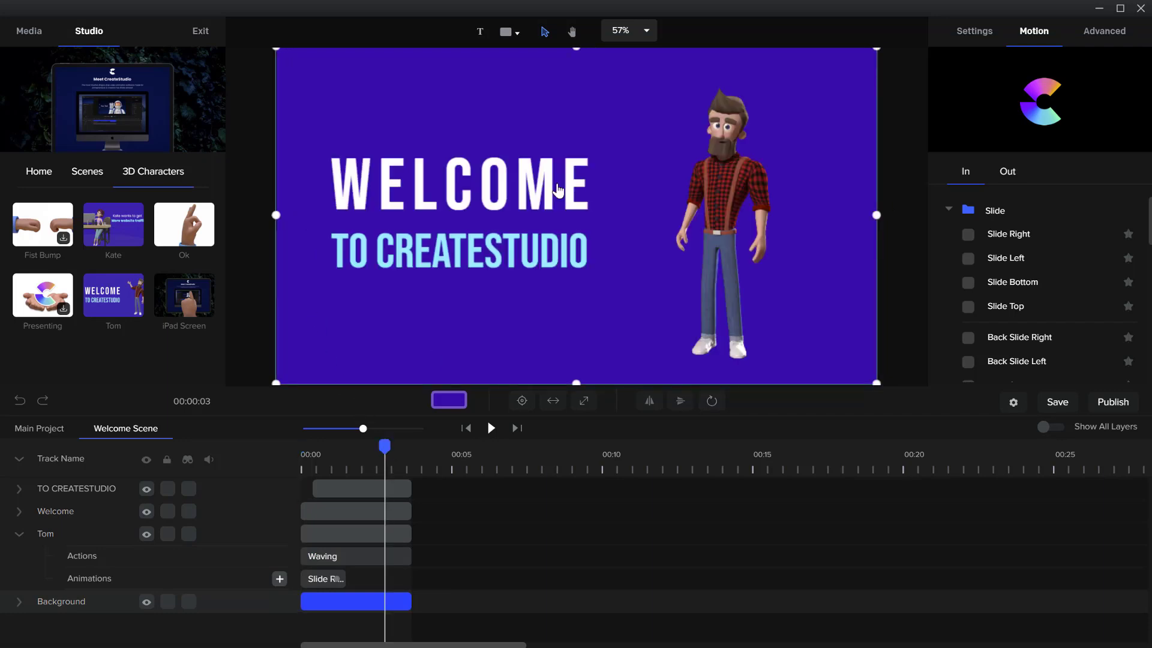
pyautogui.click(705, 175)
pyautogui.moveTo(725, 204); pyautogui.dragTo(372, 184)
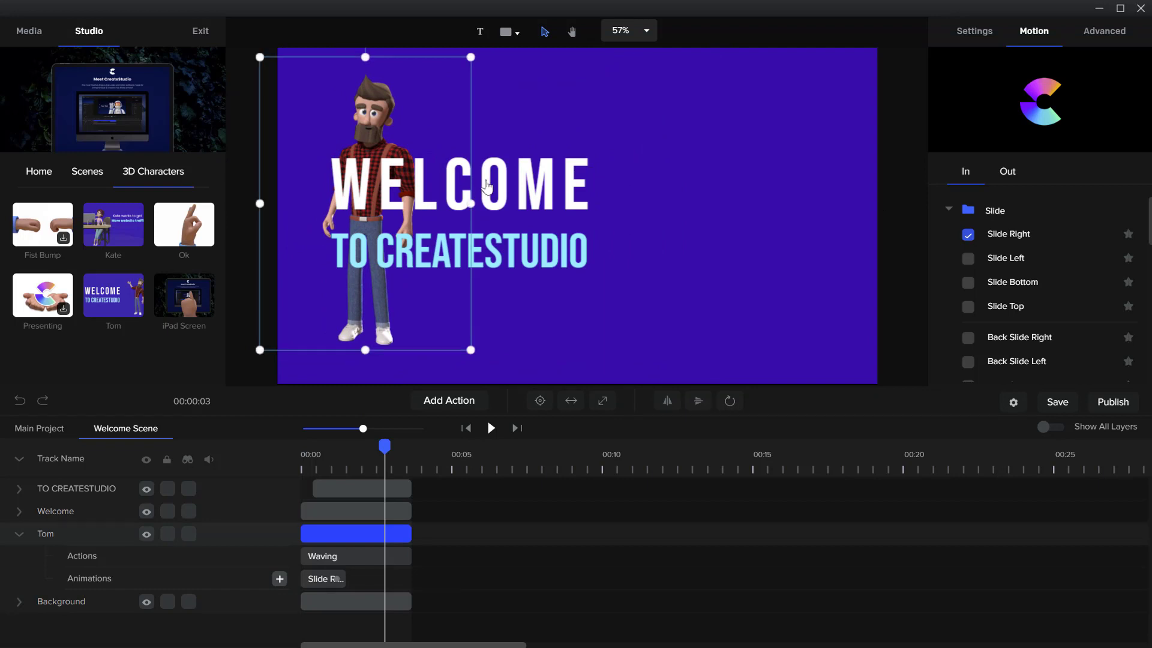
# Move the WELCOME and TO CREATESTUDIO texts to the right side of the scene, opposite Tom
pyautogui.click(486, 186)
pyautogui.moveTo(526, 192); pyautogui.dragTo(765, 178)
pyautogui.click(456, 263)
pyautogui.moveTo(500, 258); pyautogui.dragTo(700, 250)
# Play the scene from the start to preview the rearranged layout and the entrance animations
pyautogui.moveTo(379, 447); pyautogui.dragTo(283, 420)
pyautogui.click(462, 366)
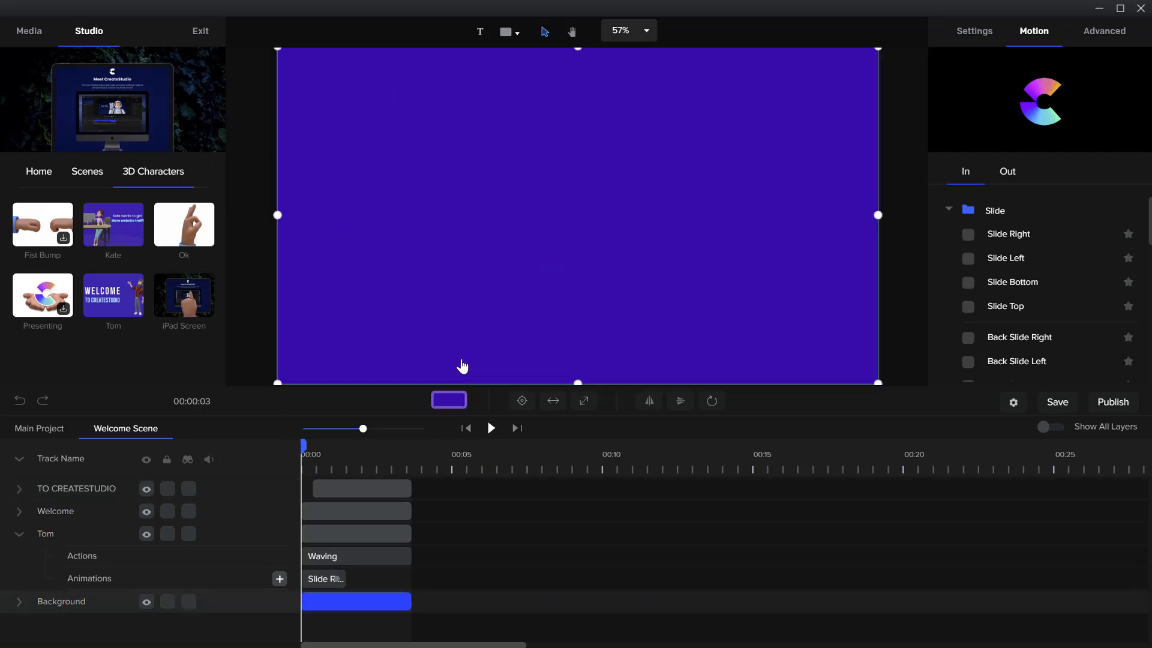
pyautogui.click(491, 429)
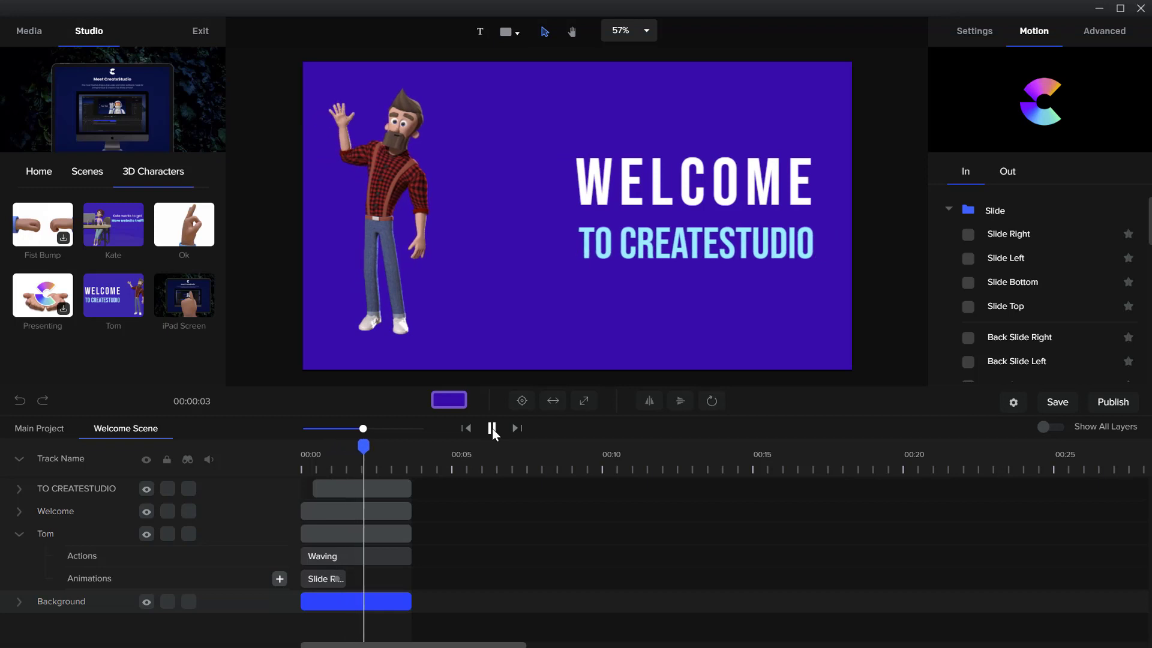
pyautogui.click(492, 427)
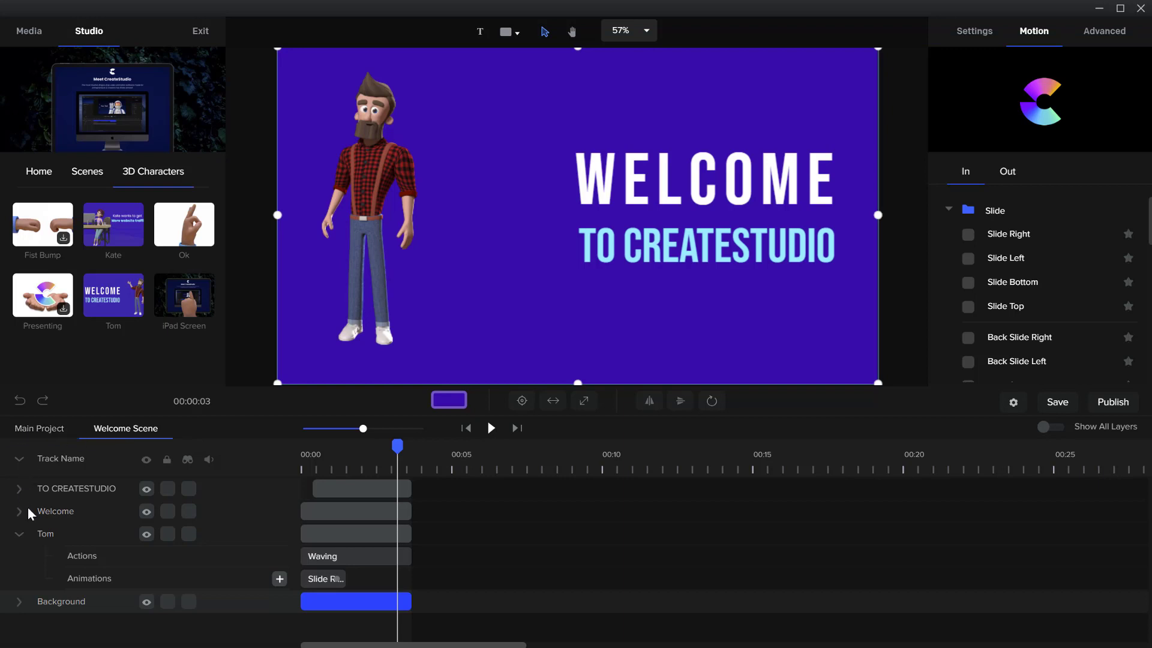
# Collapse all tracks, select all four scene layers together and review their context options such as Create Group, without applying any
pyautogui.click(19, 535)
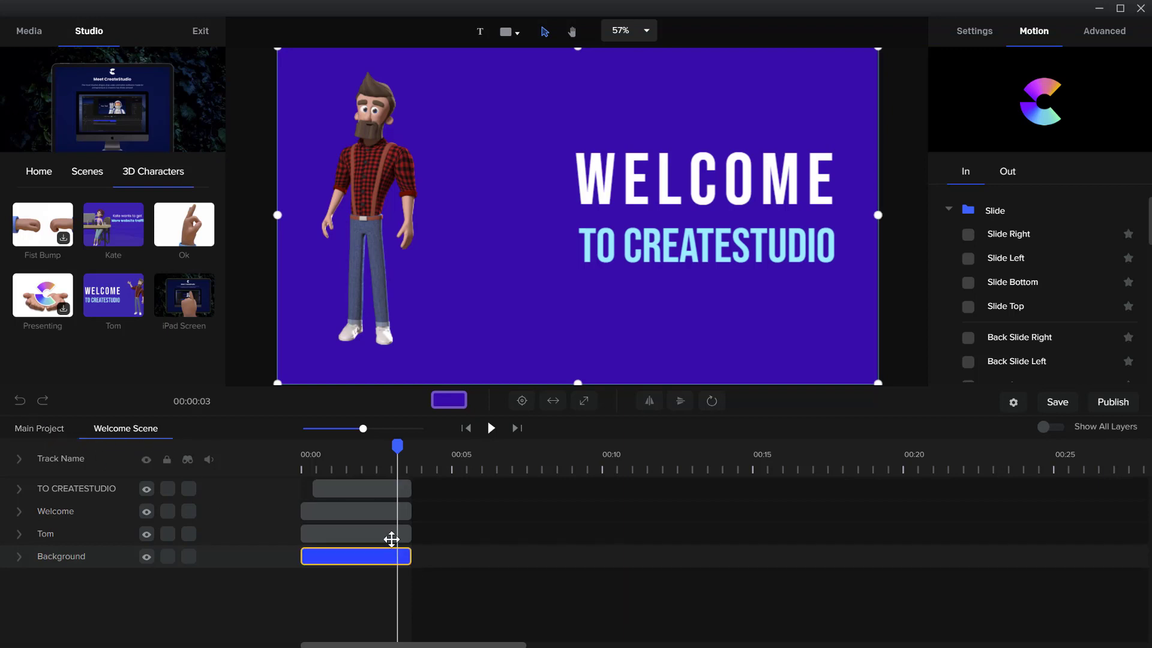
pyautogui.click(358, 510)
pyautogui.click(364, 489)
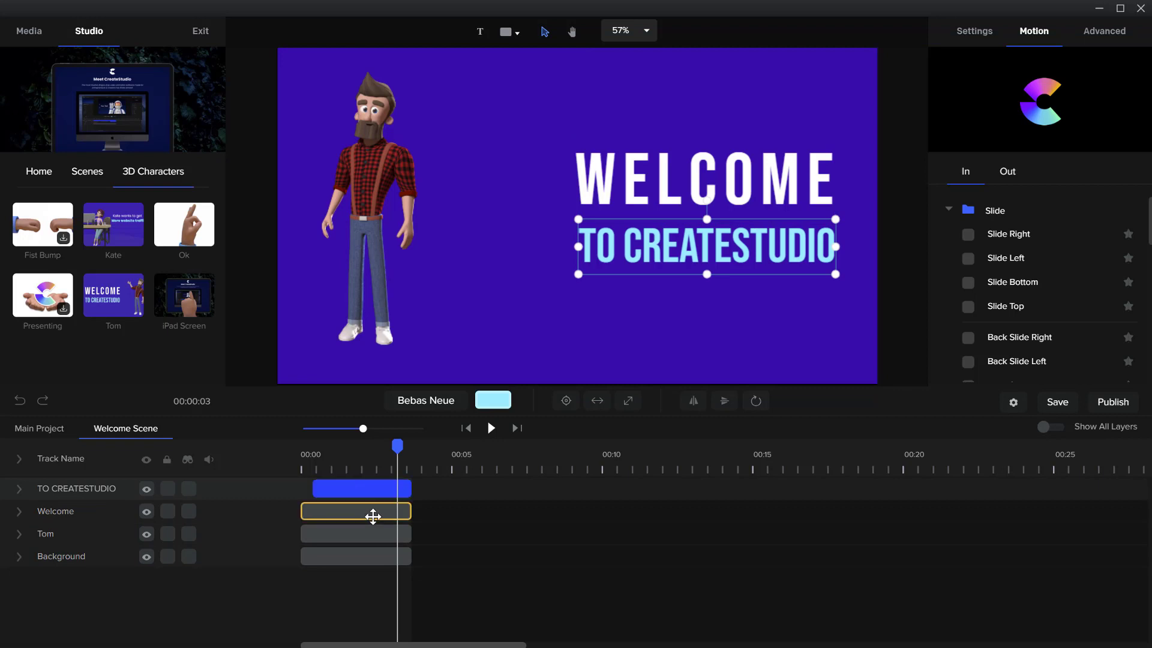
pyautogui.keyDown('shift'); pyautogui.click(372, 513); pyautogui.keyUp('shift')
pyautogui.keyDown('shift'); pyautogui.click(373, 531); pyautogui.keyUp('shift')
pyautogui.keyDown('shift'); pyautogui.click(372, 555); pyautogui.keyUp('shift')
pyautogui.rightClick(373, 528)
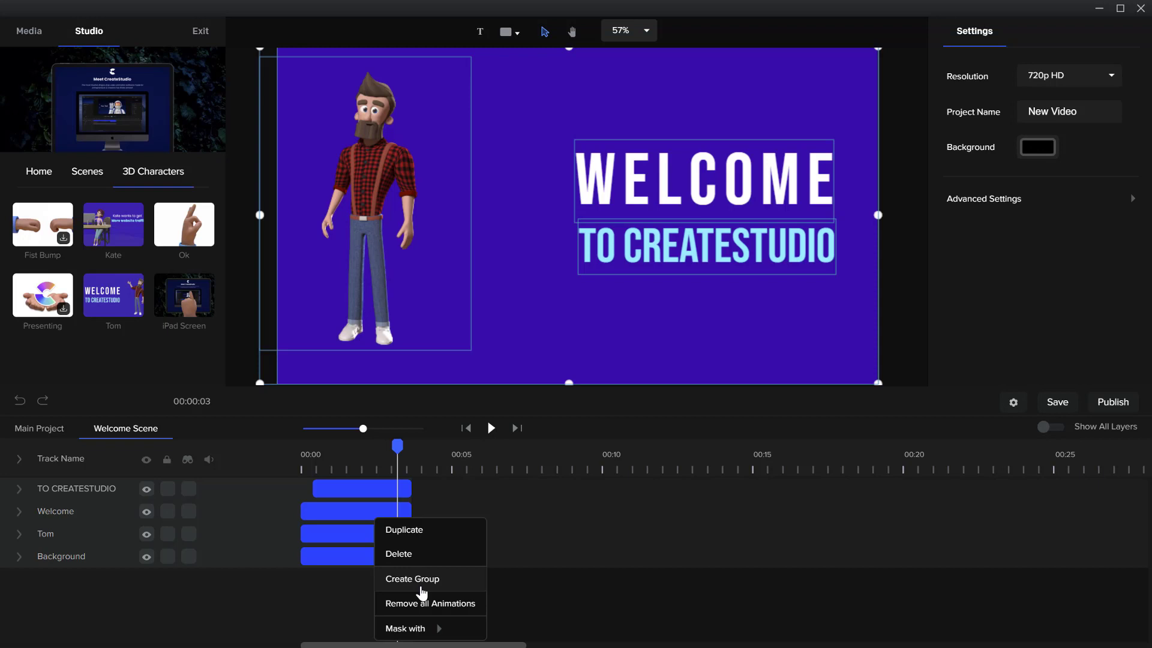
pyautogui.click(563, 561)
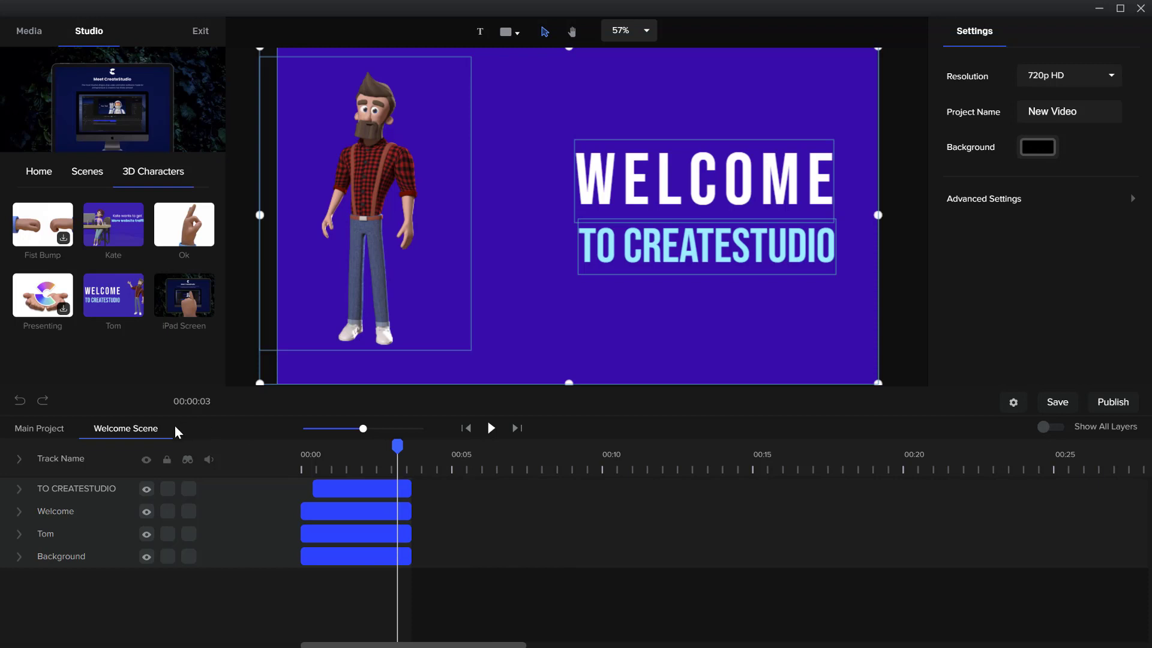
# Return to the main project, place the playhead at the end of the Welcome Scene clip, and open the Scenes library
pyautogui.click(62, 431)
pyautogui.click(369, 492)
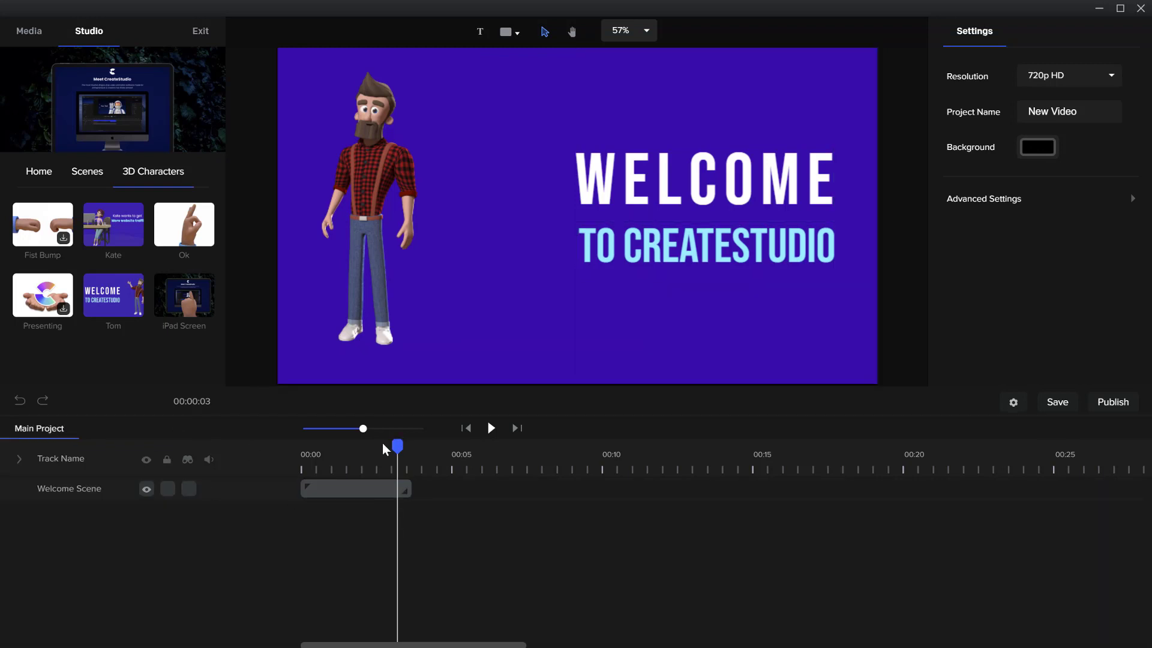
pyautogui.moveTo(383, 449); pyautogui.dragTo(412, 415)
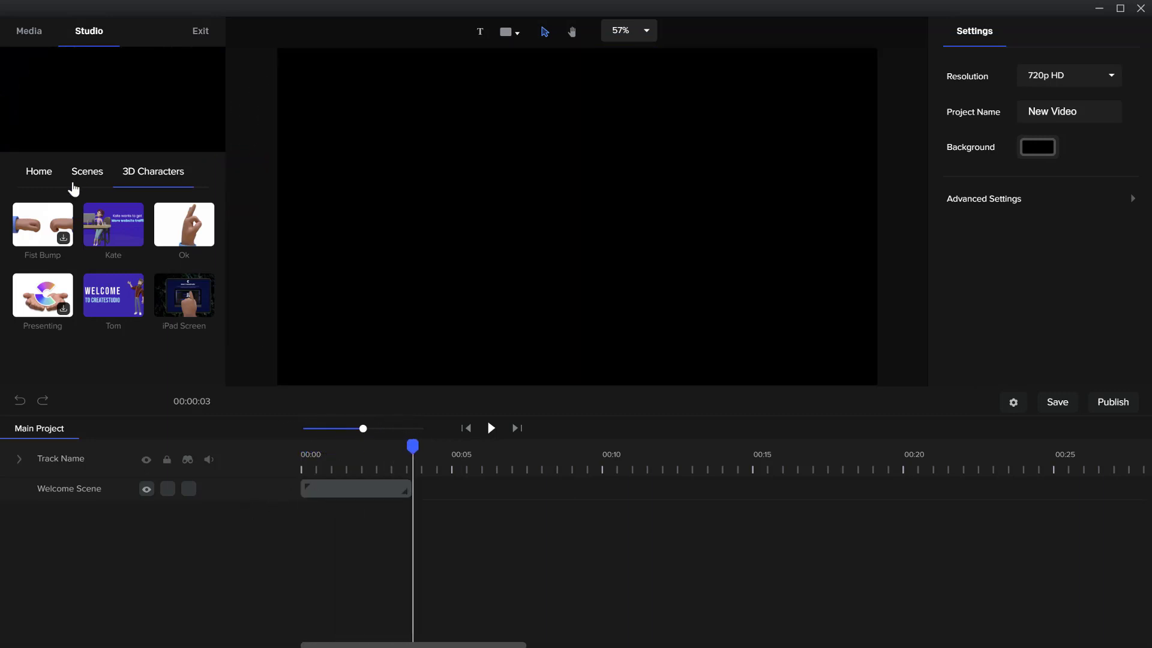
pyautogui.click(84, 175)
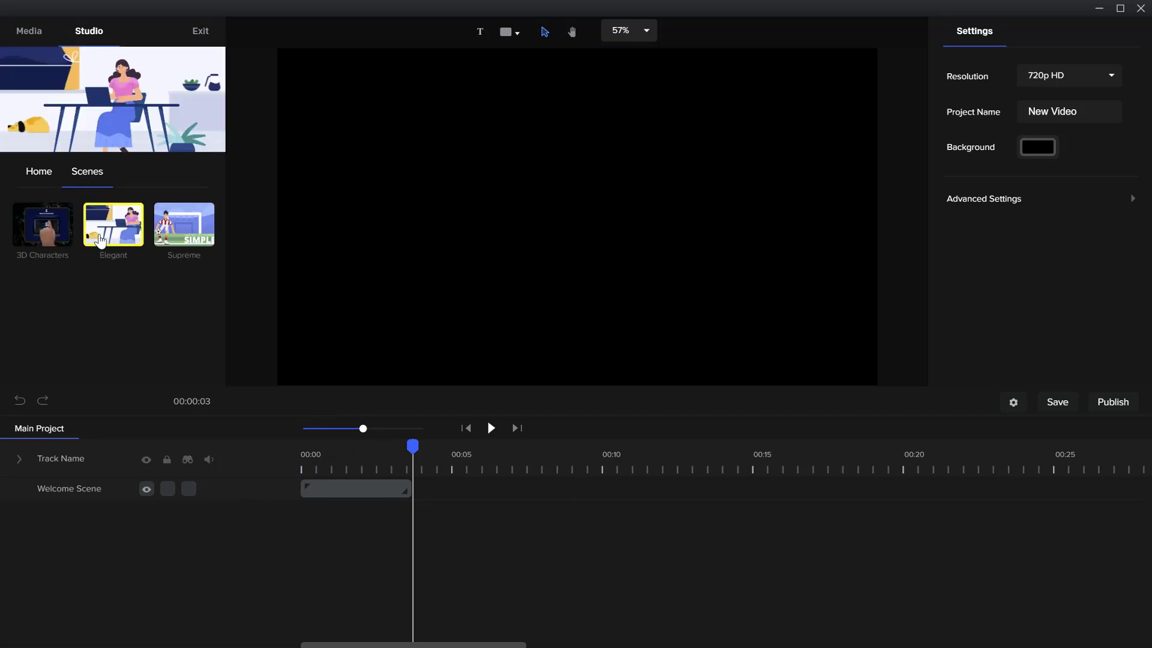
# Add the 3D character Sally to the scene right after the Welcome Scene clip and collapse her track
pyautogui.click(49, 180)
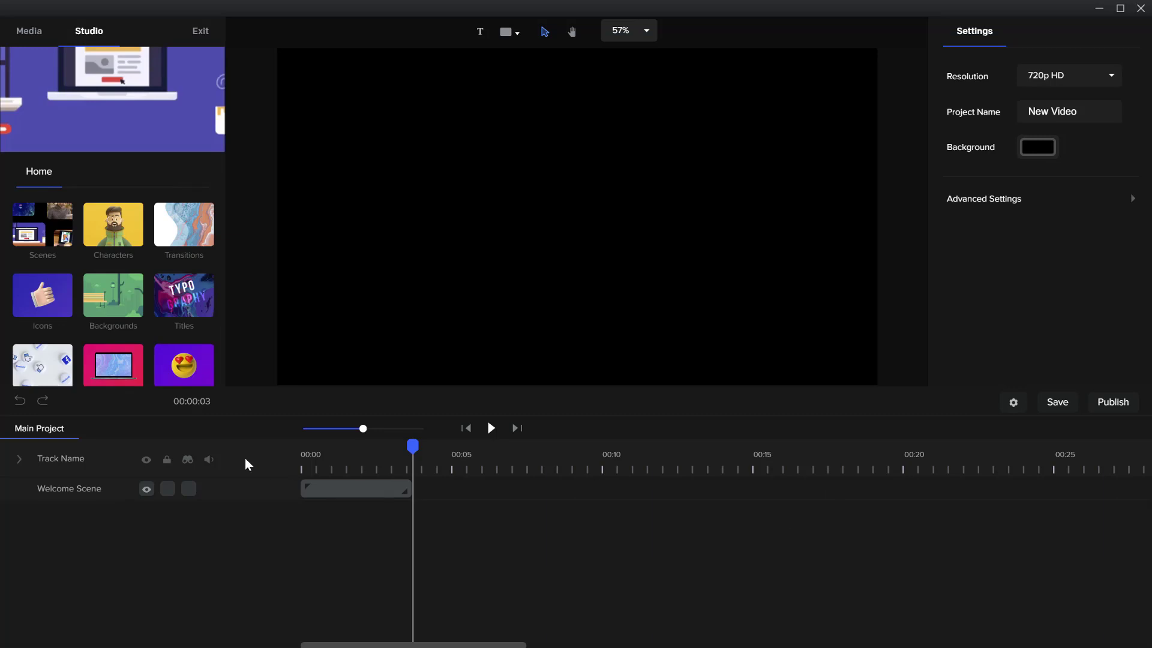
pyautogui.click(128, 241)
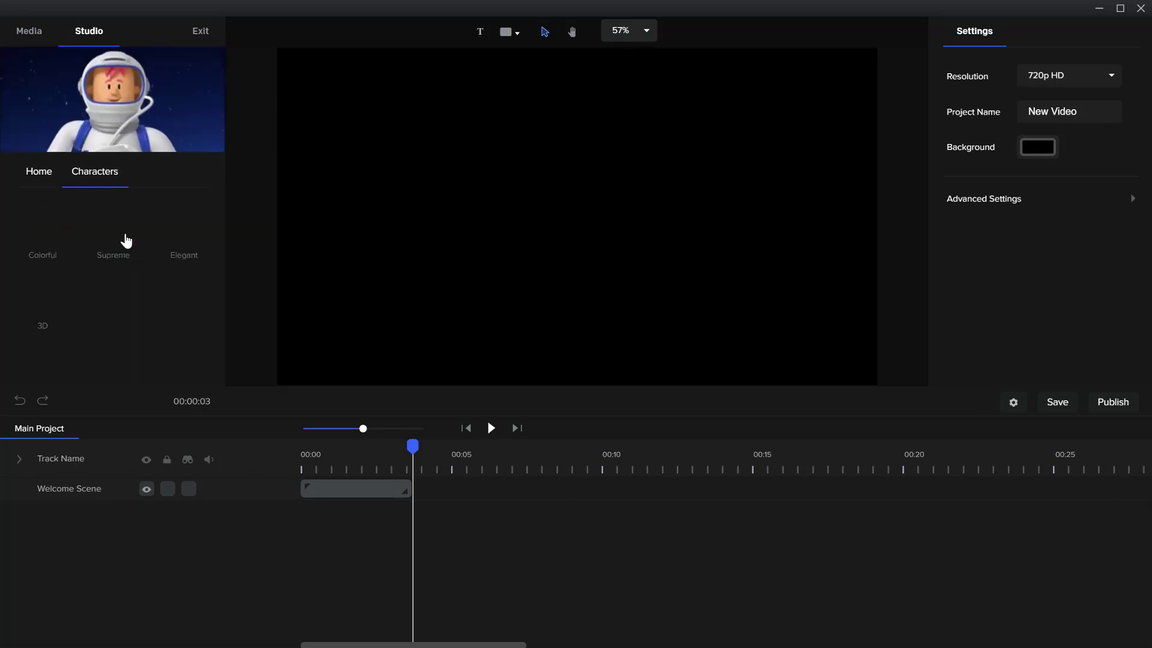
pyautogui.click(55, 296)
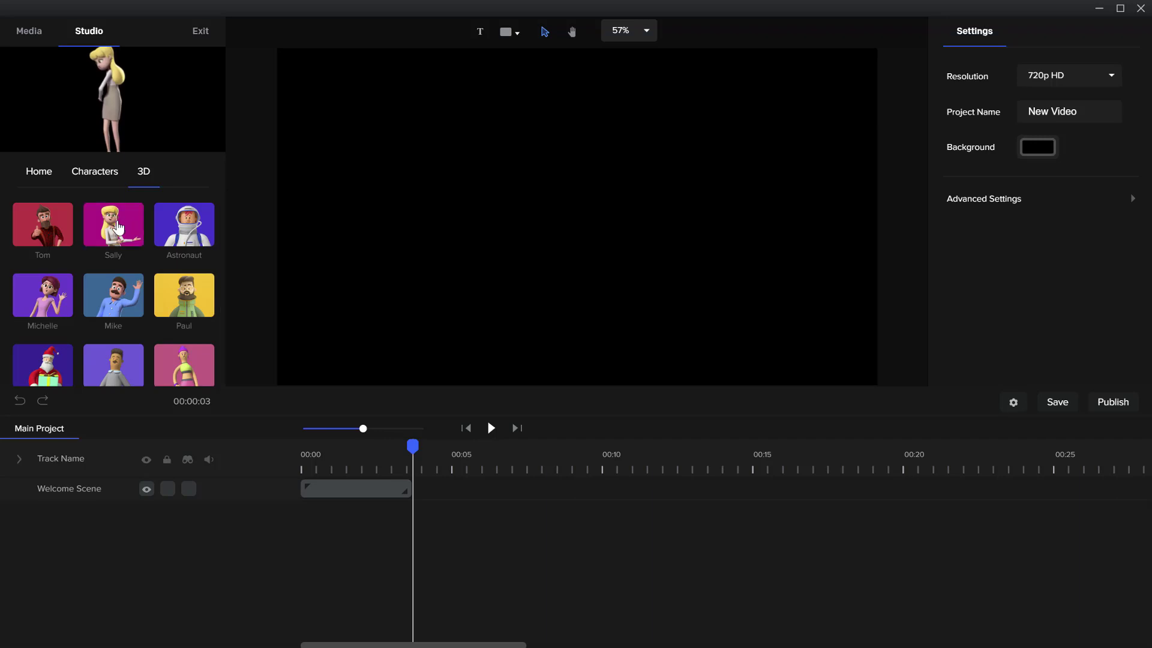
pyautogui.moveTo(118, 227); pyautogui.dragTo(560, 239)
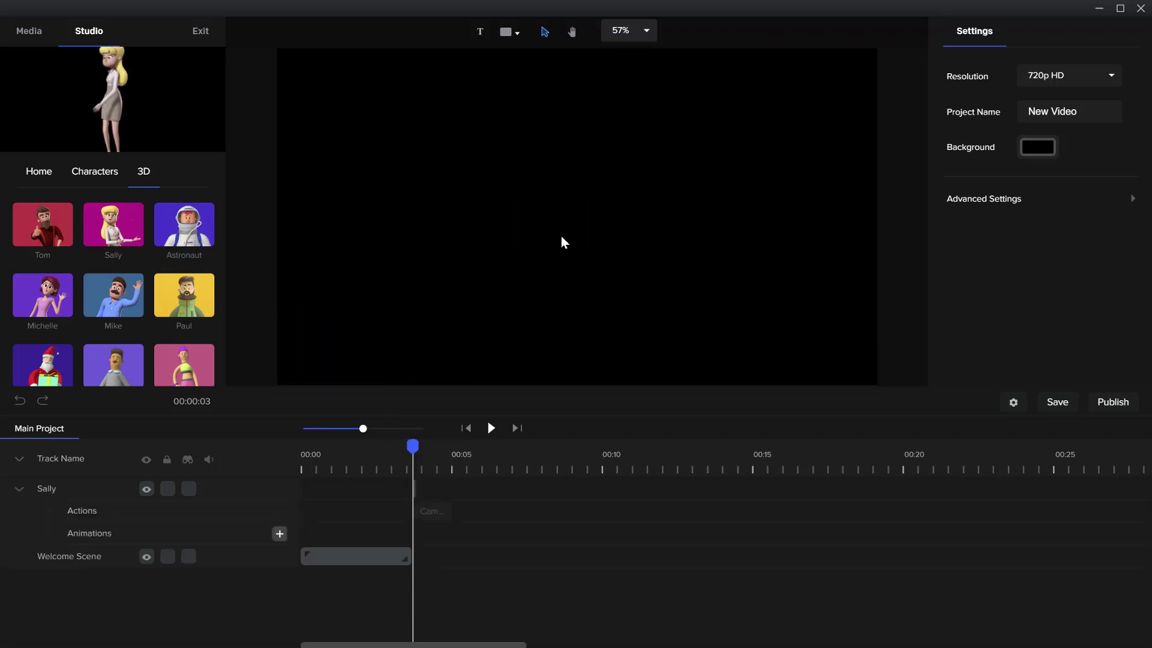
pyautogui.click(20, 490)
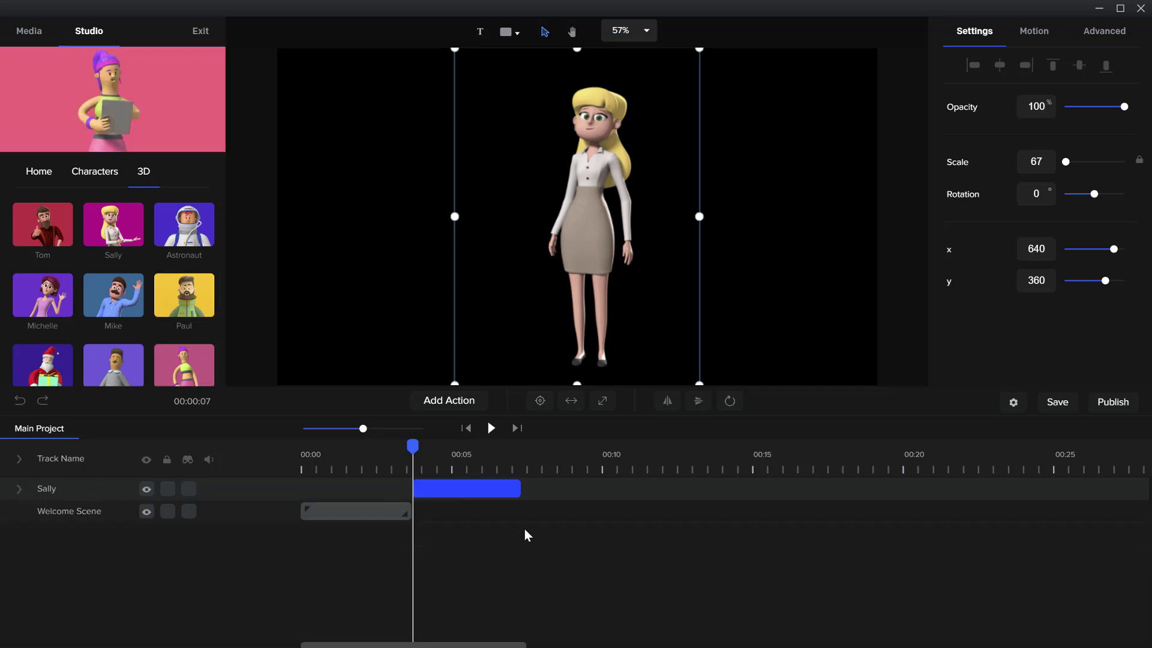
# Create a group from the Sally clip and name it Scene 2
pyautogui.rightClick(491, 493)
pyautogui.click(519, 551)
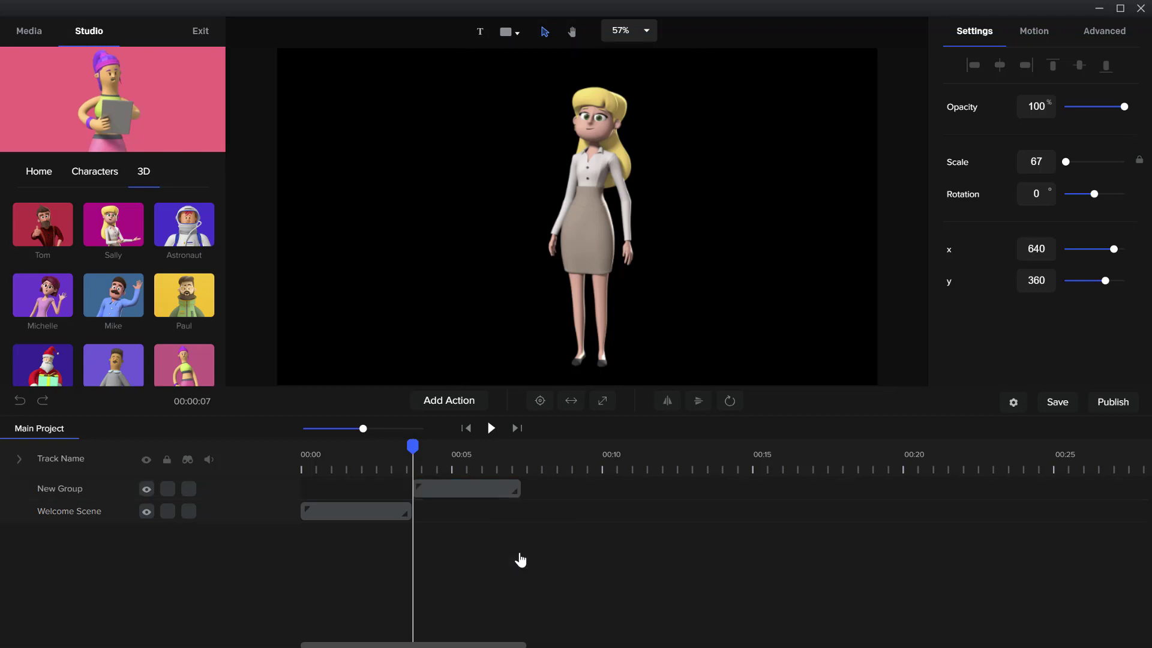
pyautogui.doubleClick(53, 489)
pyautogui.write('S')
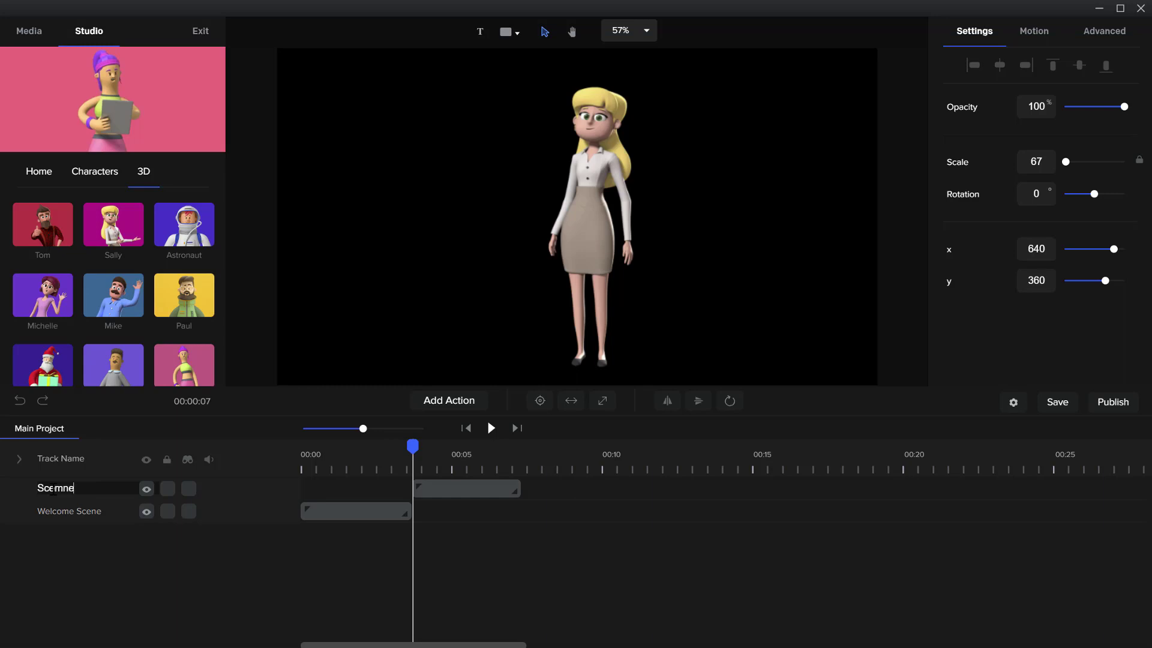
pyautogui.write('cene 2')
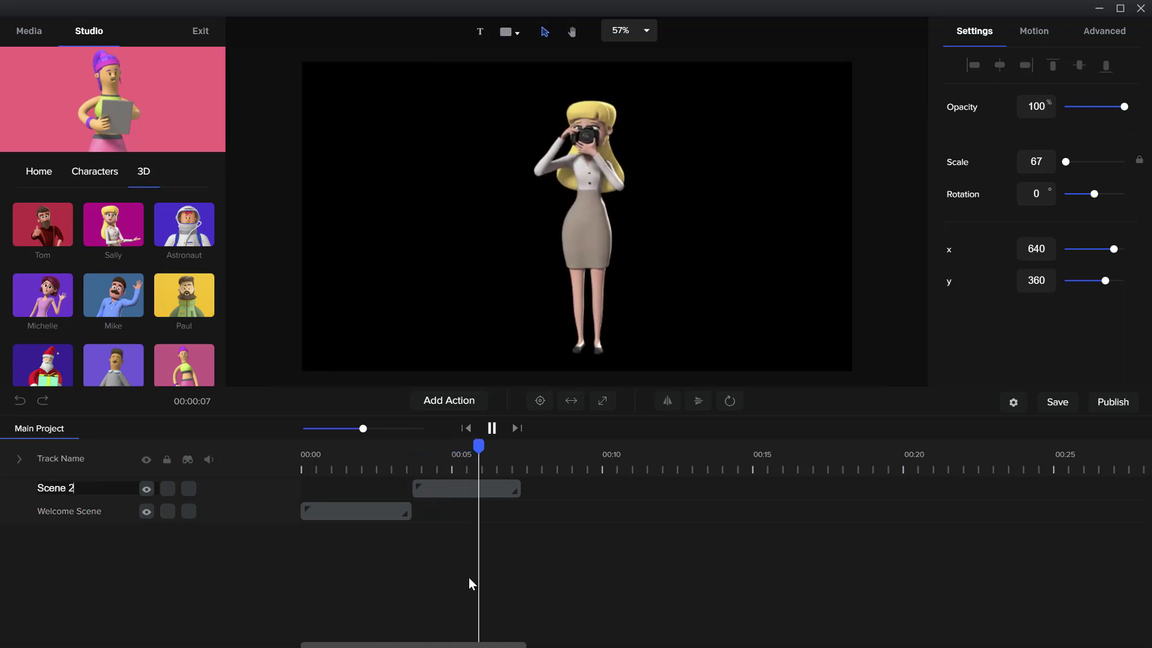
pyautogui.press('space')
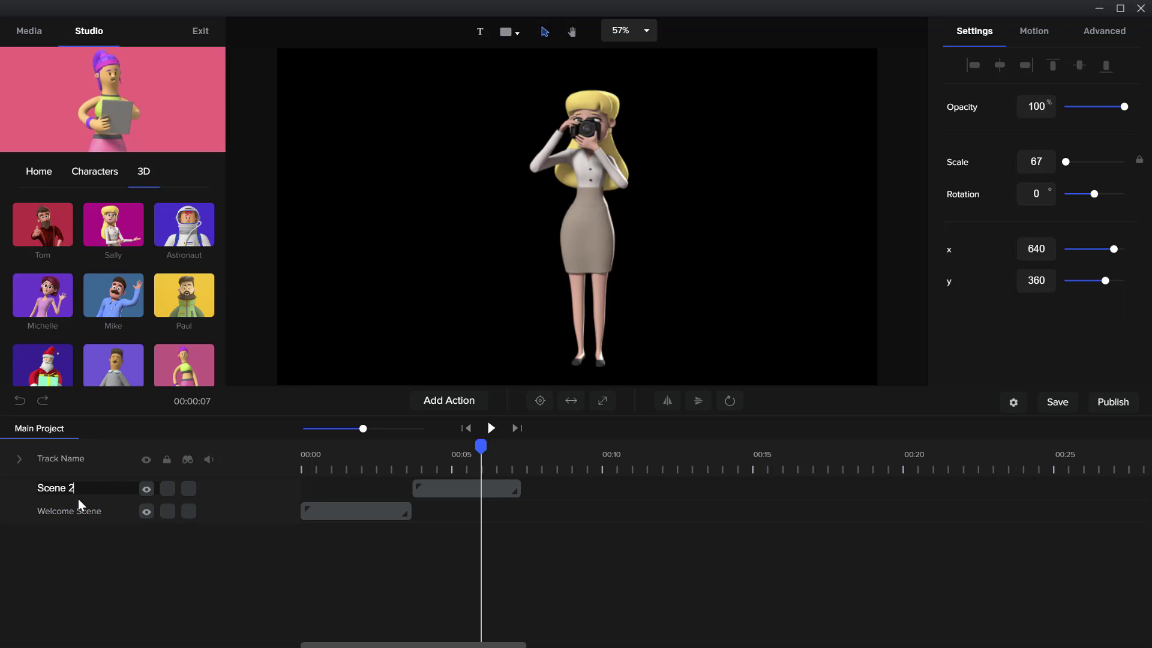
pyautogui.press('Return')
# Open the Scene 2 group and shift the Sally clip slightly earlier on the timeline
pyautogui.click(439, 488)
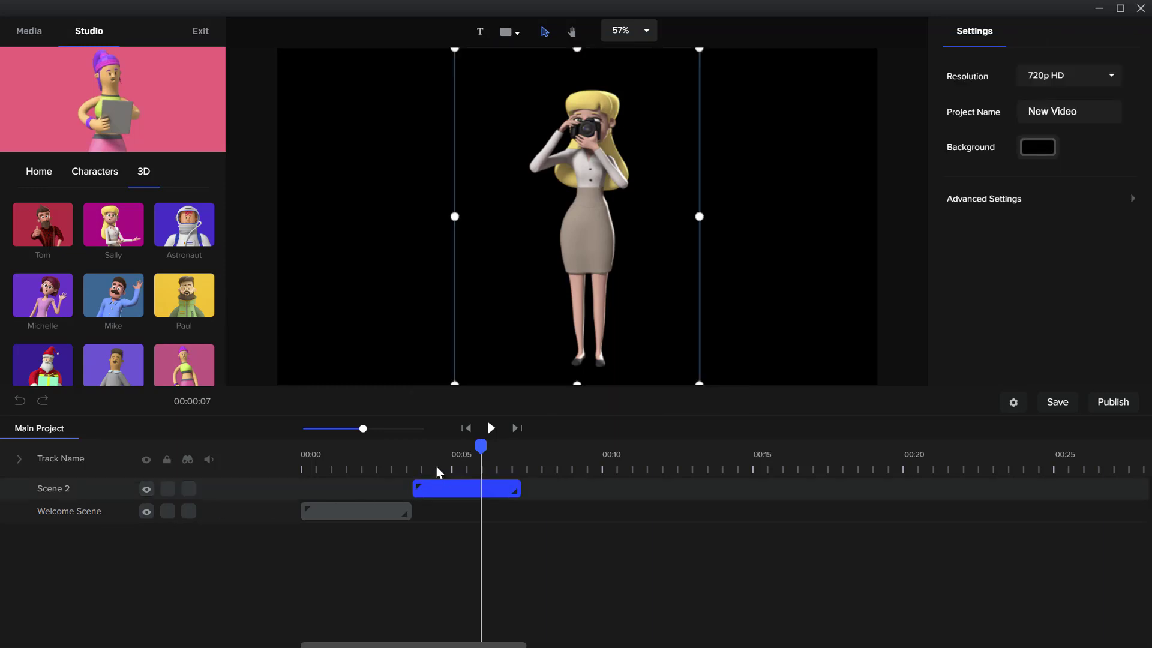
pyautogui.moveTo(481, 445)
pyautogui.mouseDown()
pyautogui.moveTo(411, 443)
pyautogui.moveTo(461, 446)
pyautogui.mouseUp()
pyautogui.doubleClick(467, 491)
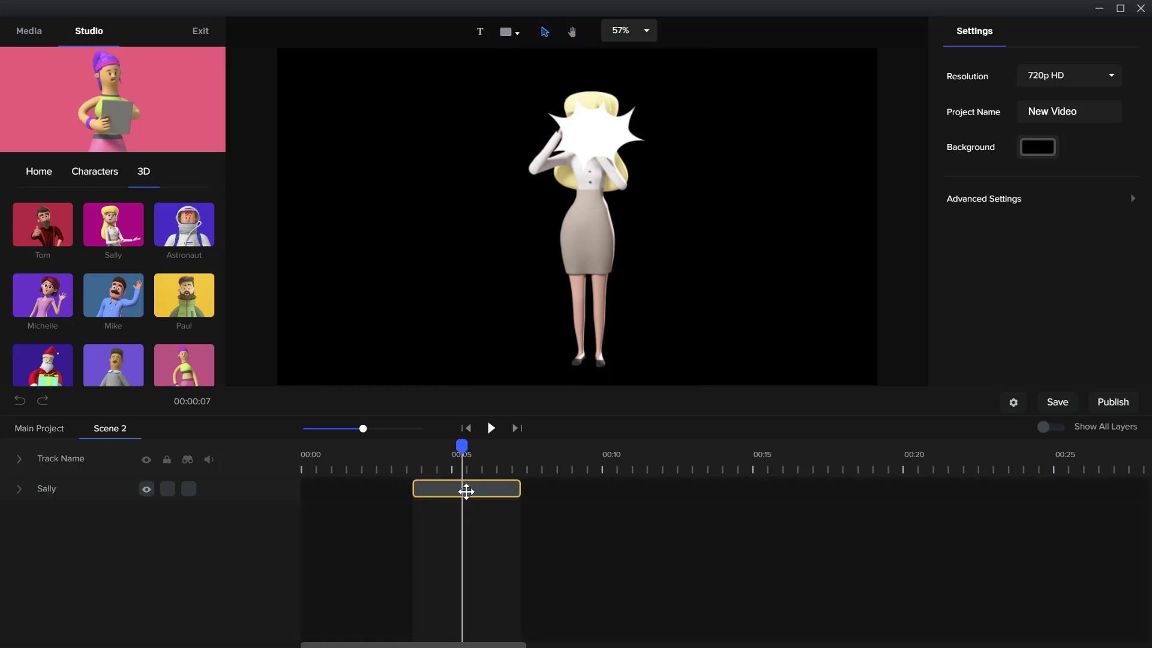
pyautogui.click(447, 491)
pyautogui.moveTo(400, 494); pyautogui.dragTo(468, 485)
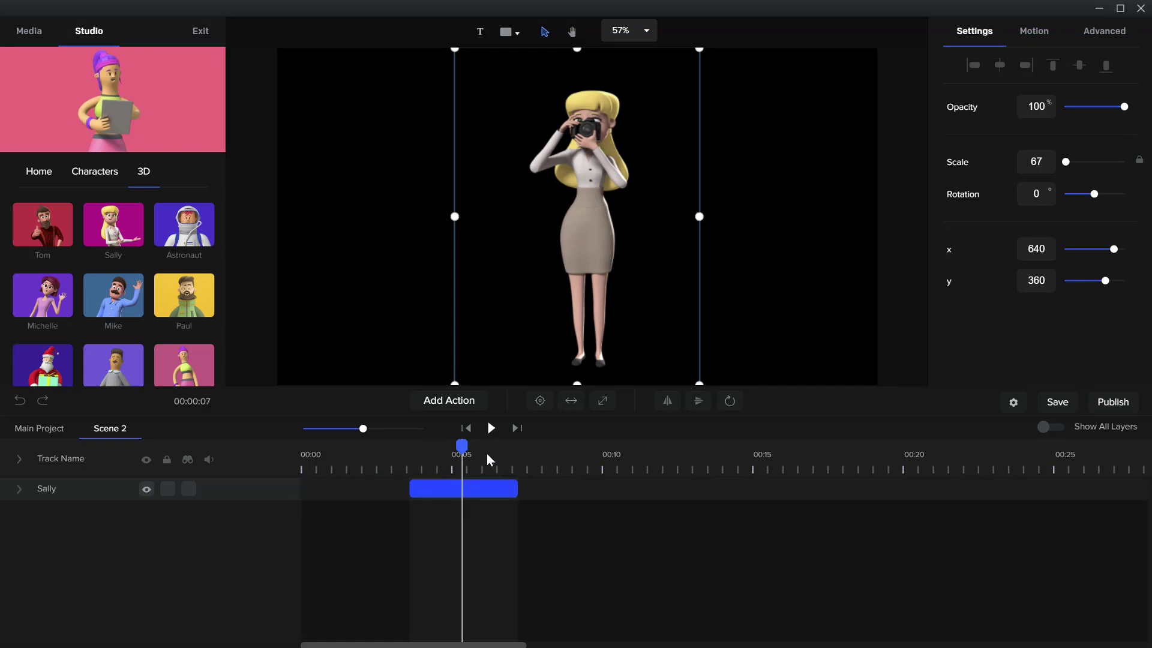
# Add the Sad action to Sally following her Camera action, and expand her track to show both actions
pyautogui.click(455, 402)
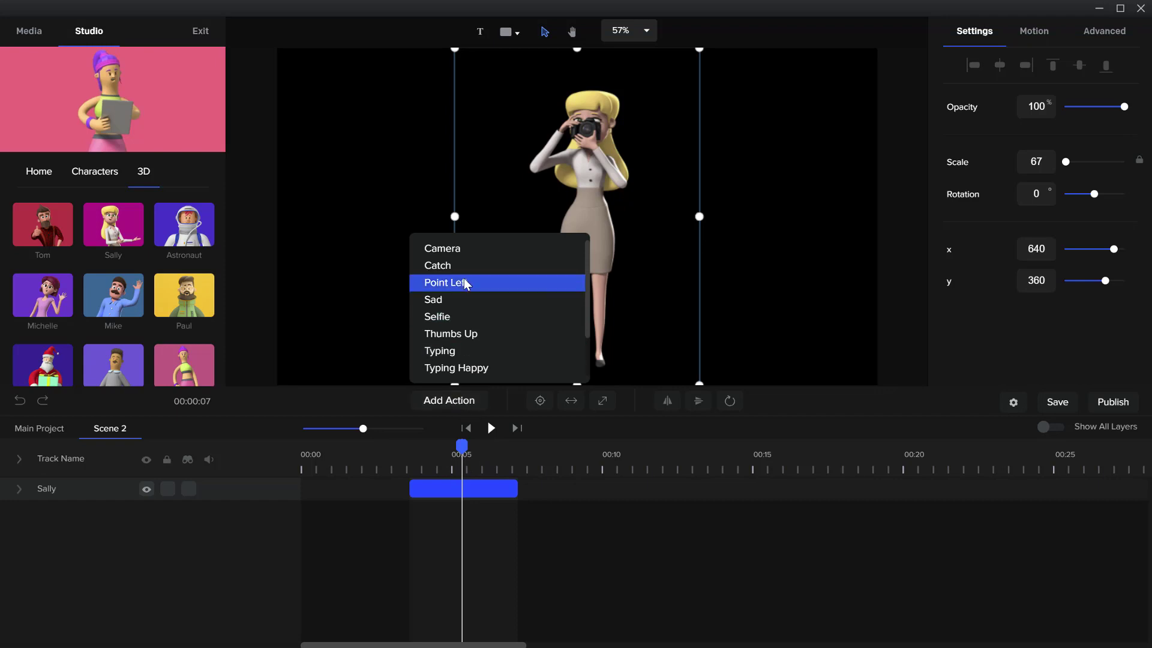
pyautogui.click(465, 298)
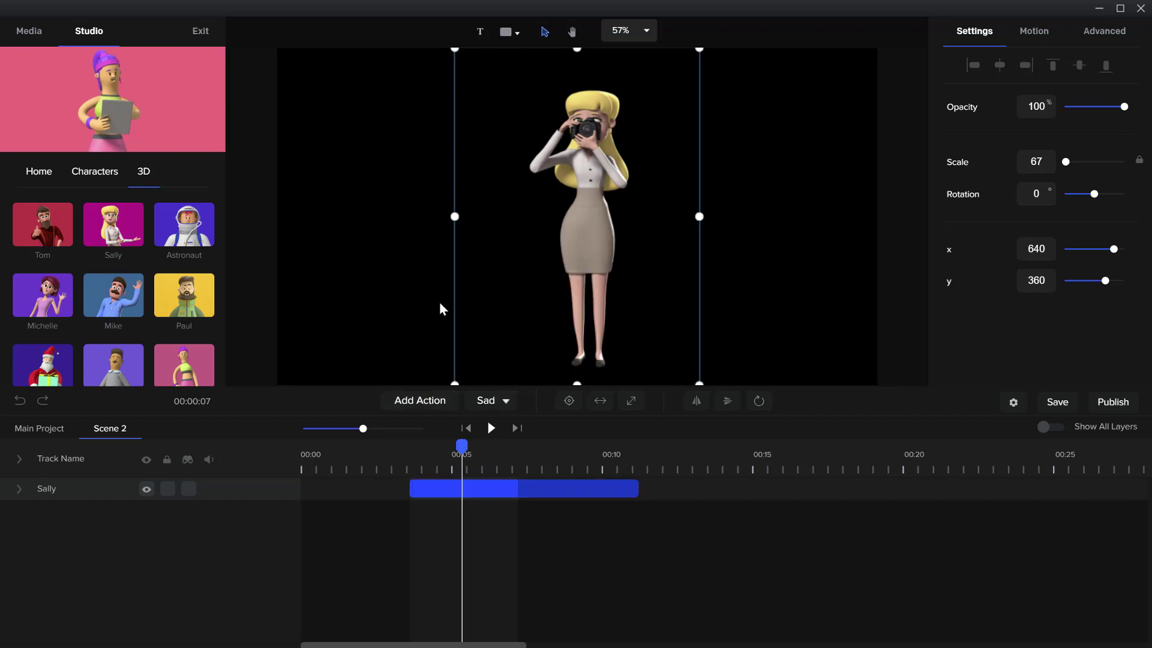
pyautogui.moveTo(462, 447); pyautogui.dragTo(556, 447)
pyautogui.click(20, 489)
# Add the Classroom background from the 3D backgrounds library to Scene 2
pyautogui.click(46, 173)
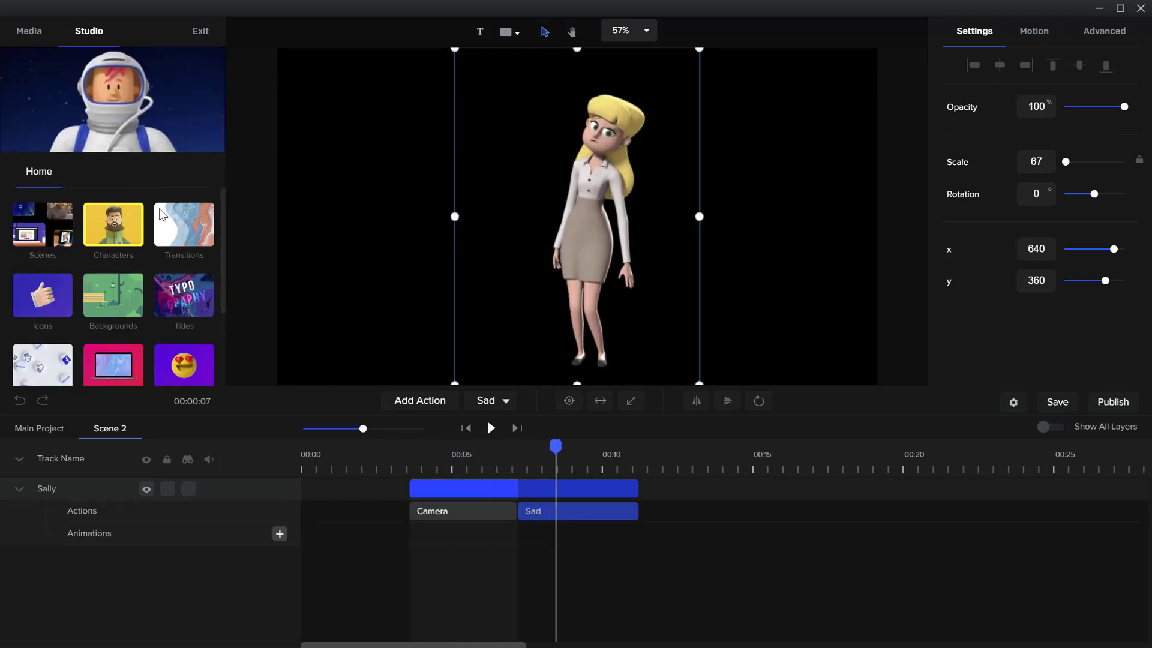
pyautogui.click(114, 295)
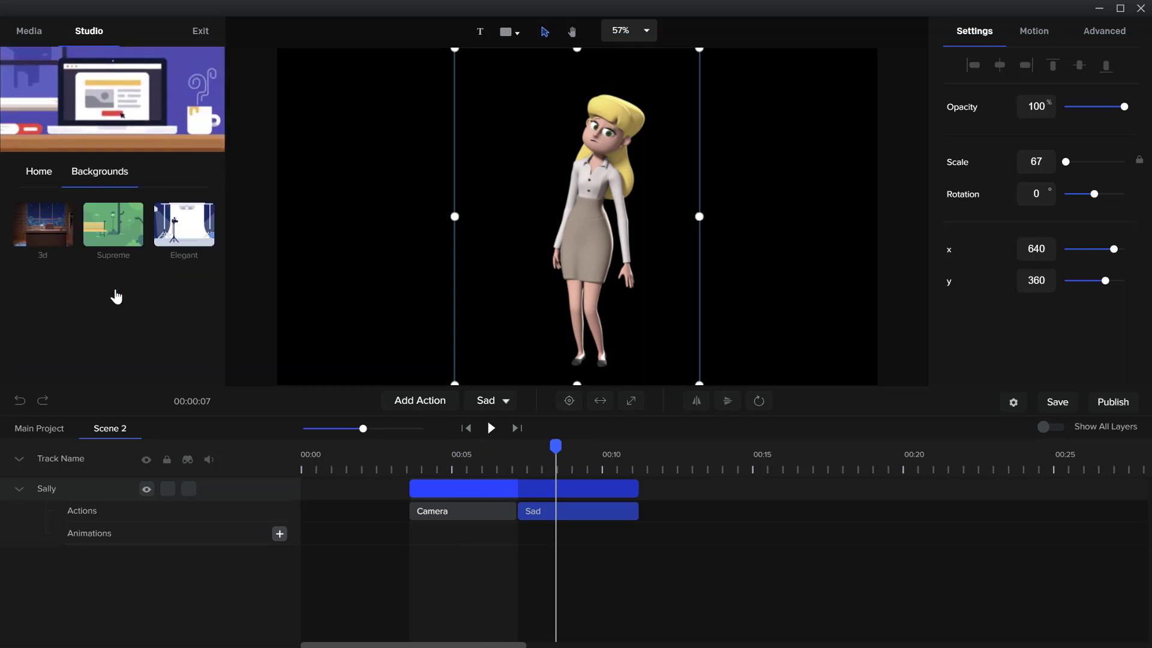
pyautogui.click(48, 233)
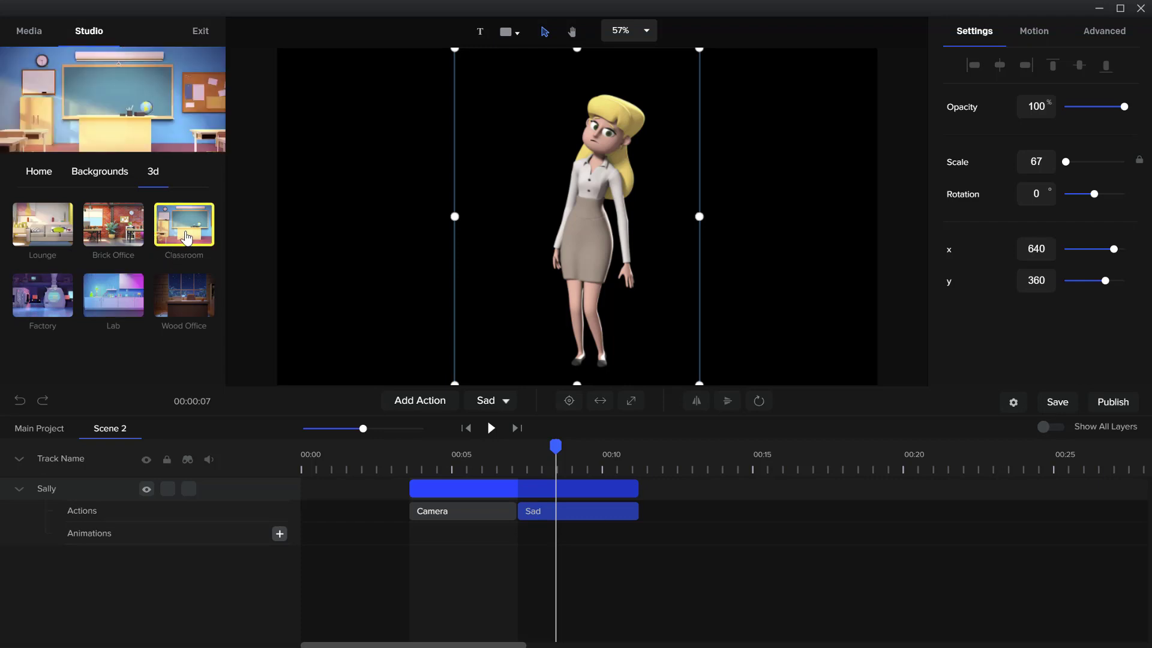
pyautogui.moveTo(186, 237); pyautogui.dragTo(420, 231)
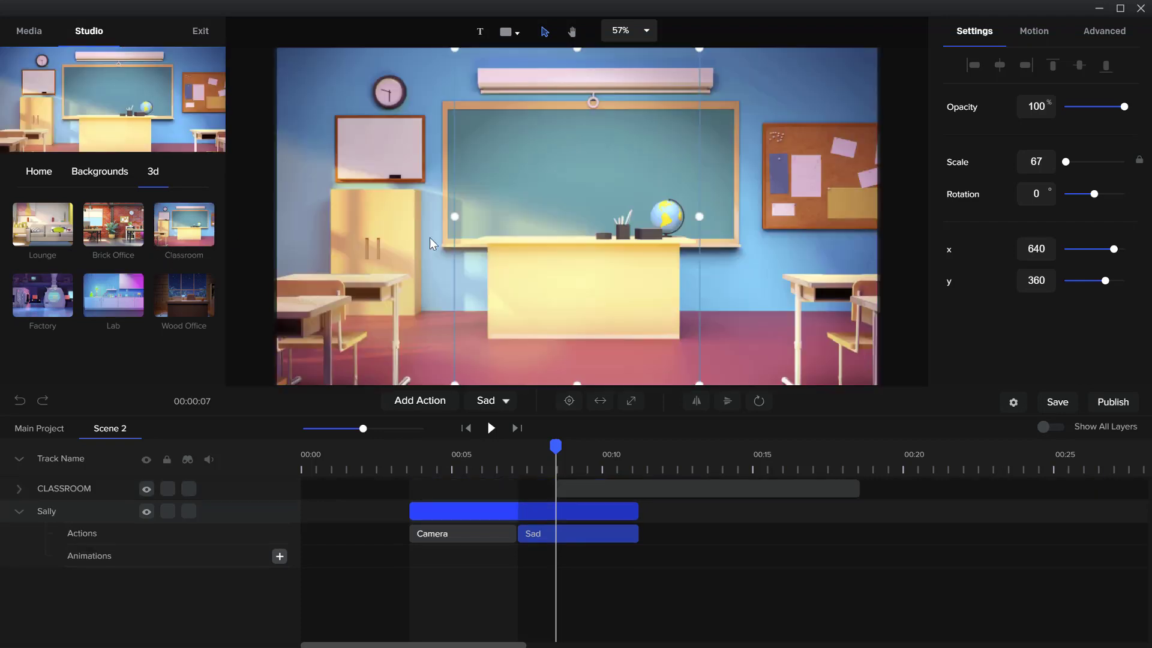
# Move the Classroom track below Sally's track so she stands in front of the background
pyautogui.moveTo(602, 496); pyautogui.dragTo(618, 555)
pyautogui.moveTo(635, 483); pyautogui.dragTo(604, 486)
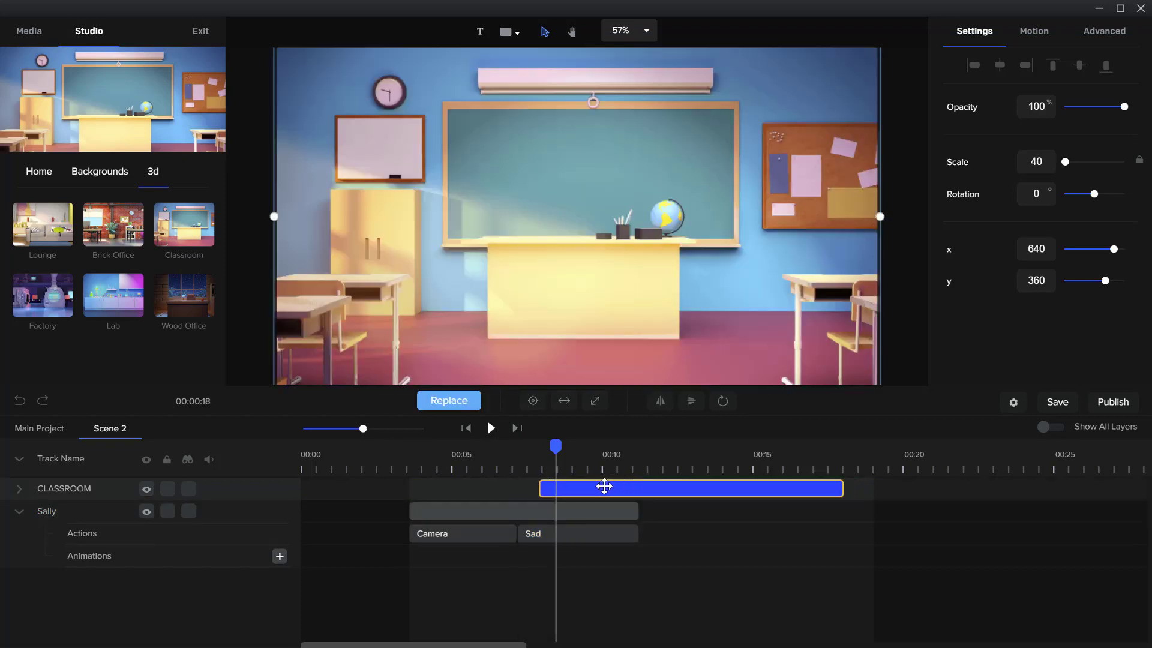
pyautogui.moveTo(41, 487); pyautogui.dragTo(38, 517)
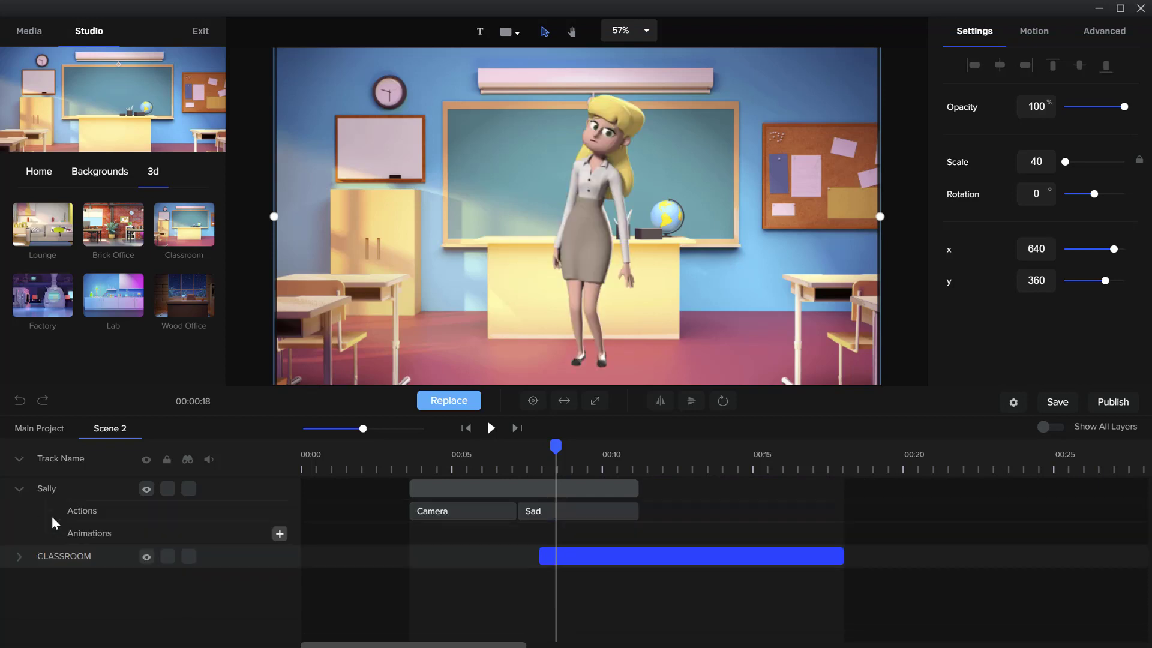
# Move Sally to the right of the teacher's desk and align the Classroom clip's start with her clip
pyautogui.moveTo(599, 186); pyautogui.dragTo(729, 178)
pyautogui.moveTo(620, 556); pyautogui.dragTo(486, 552)
# Play Scene 2 through the Sad action and trim the Classroom clip to end together with Sally's clip
pyautogui.click(513, 469)
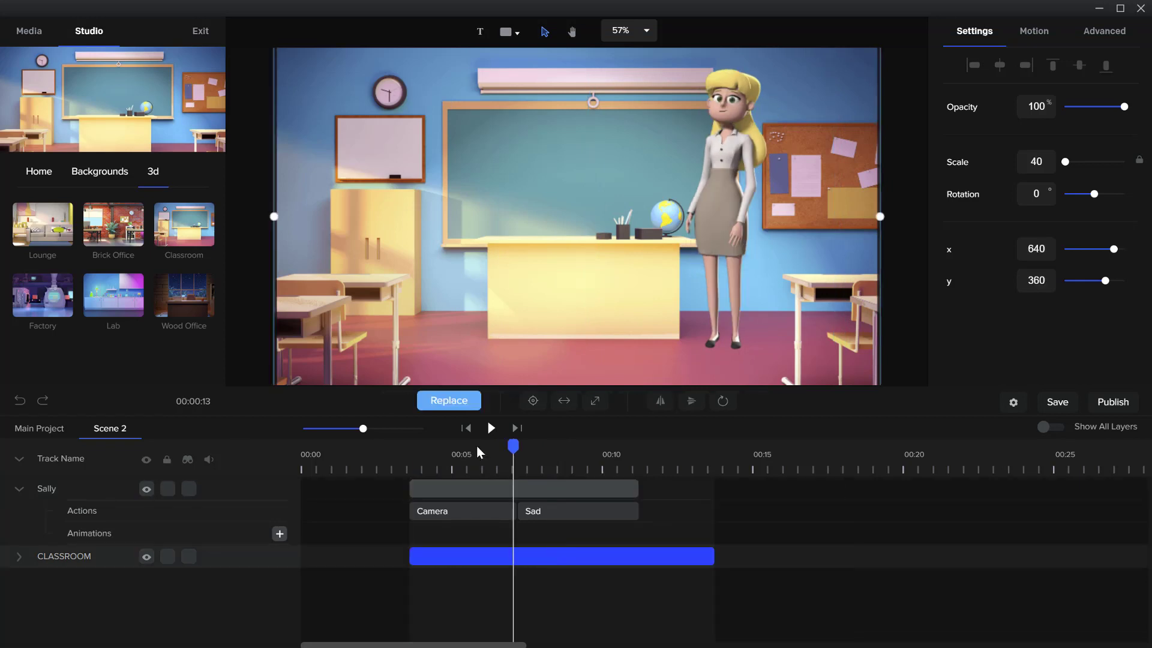
pyautogui.click(491, 428)
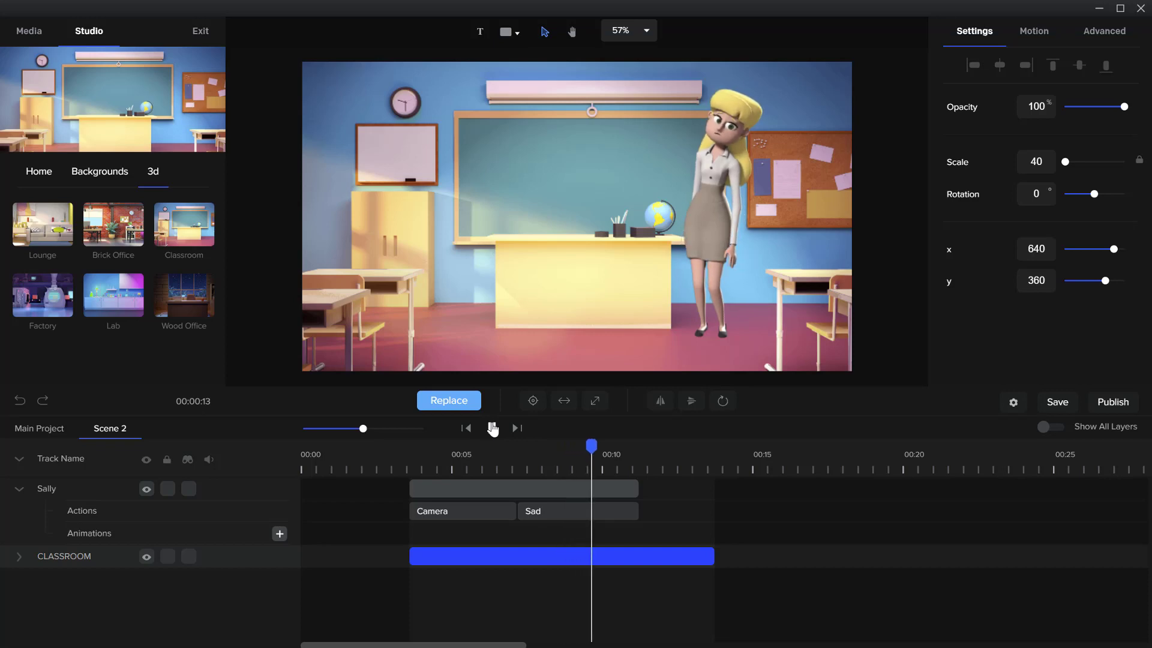
pyautogui.click(491, 428)
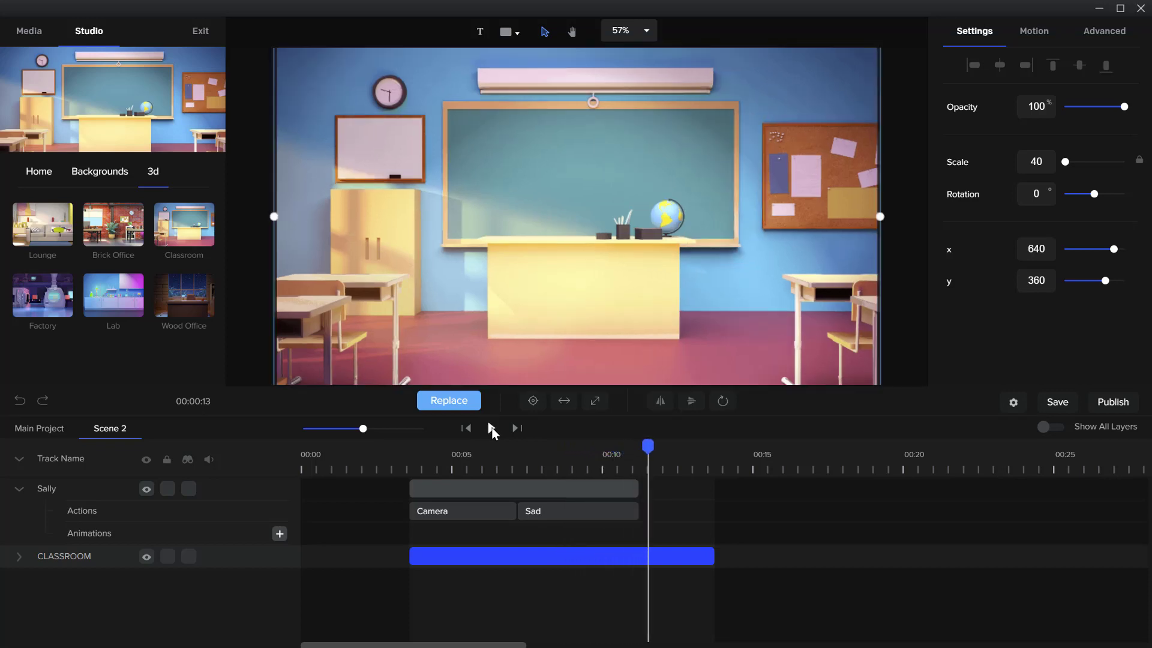
pyautogui.moveTo(647, 446)
pyautogui.mouseDown()
pyautogui.moveTo(622, 449)
pyautogui.moveTo(637, 448)
pyautogui.mouseUp()
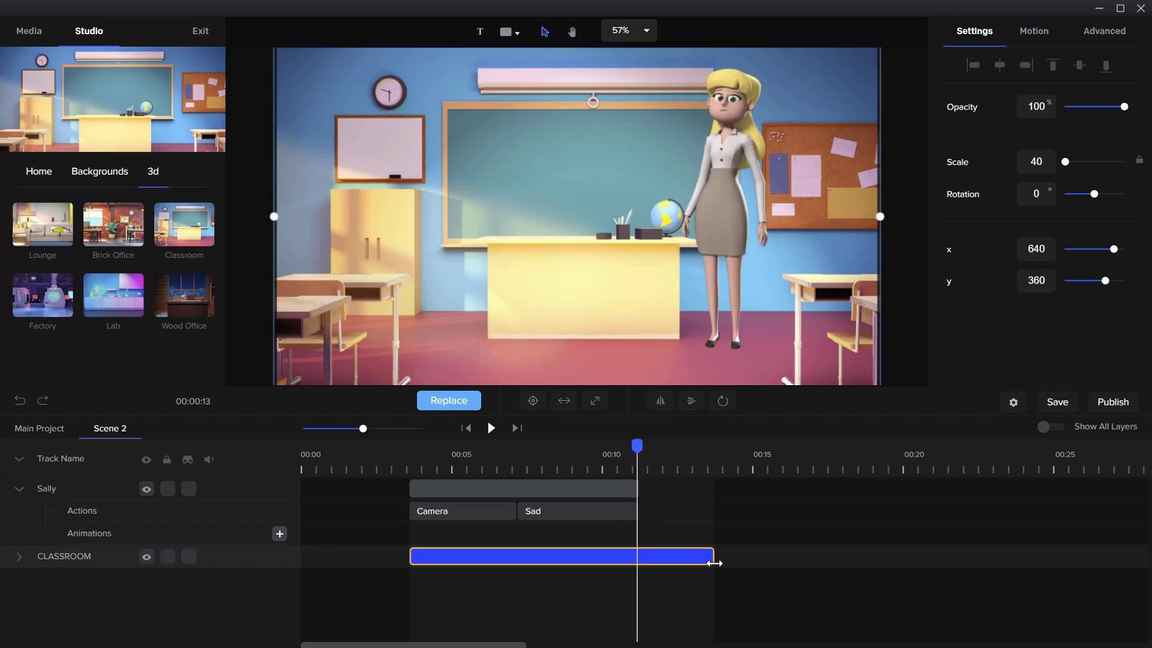
pyautogui.moveTo(715, 557); pyautogui.dragTo(638, 556)
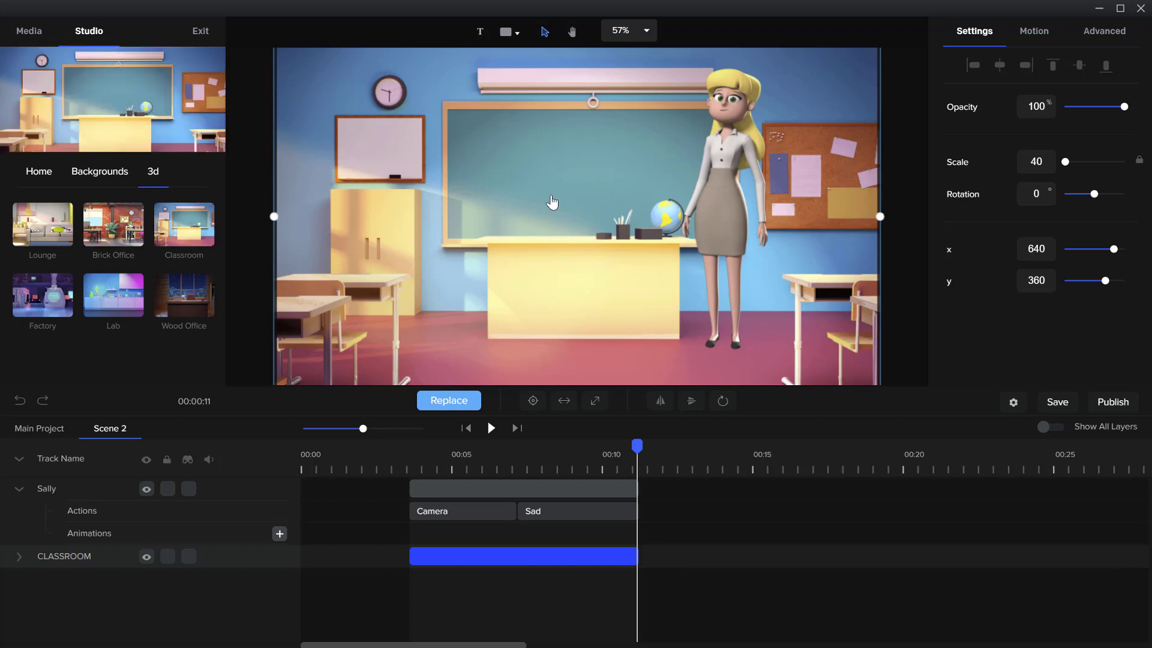
pyautogui.click(180, 298)
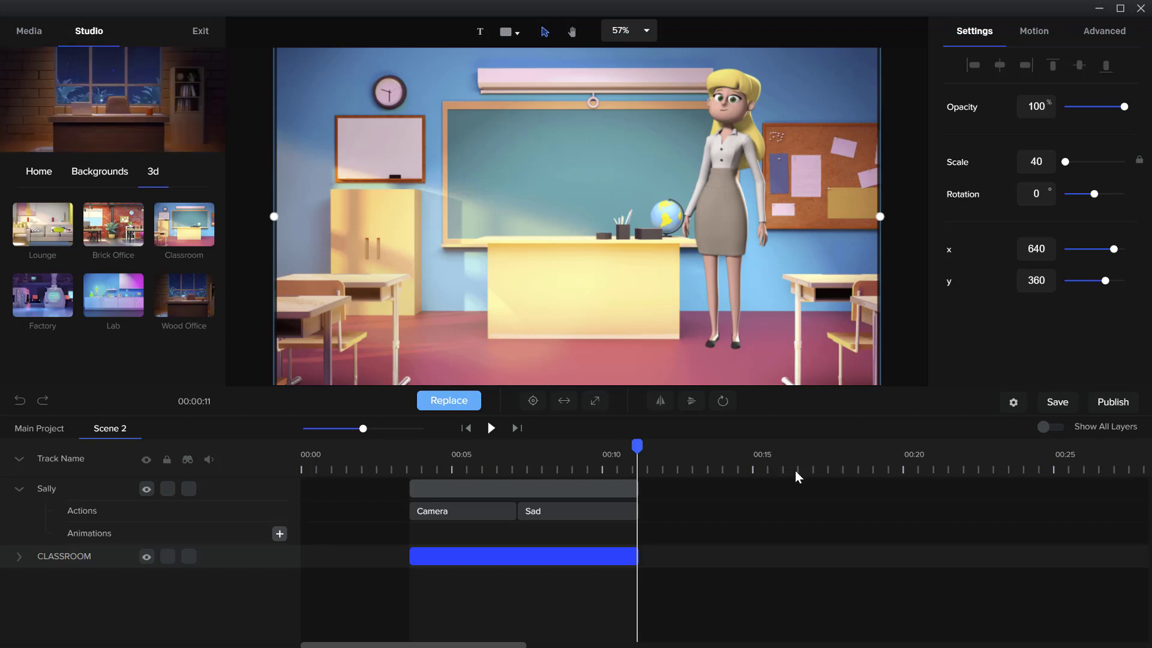
pyautogui.click(641, 448)
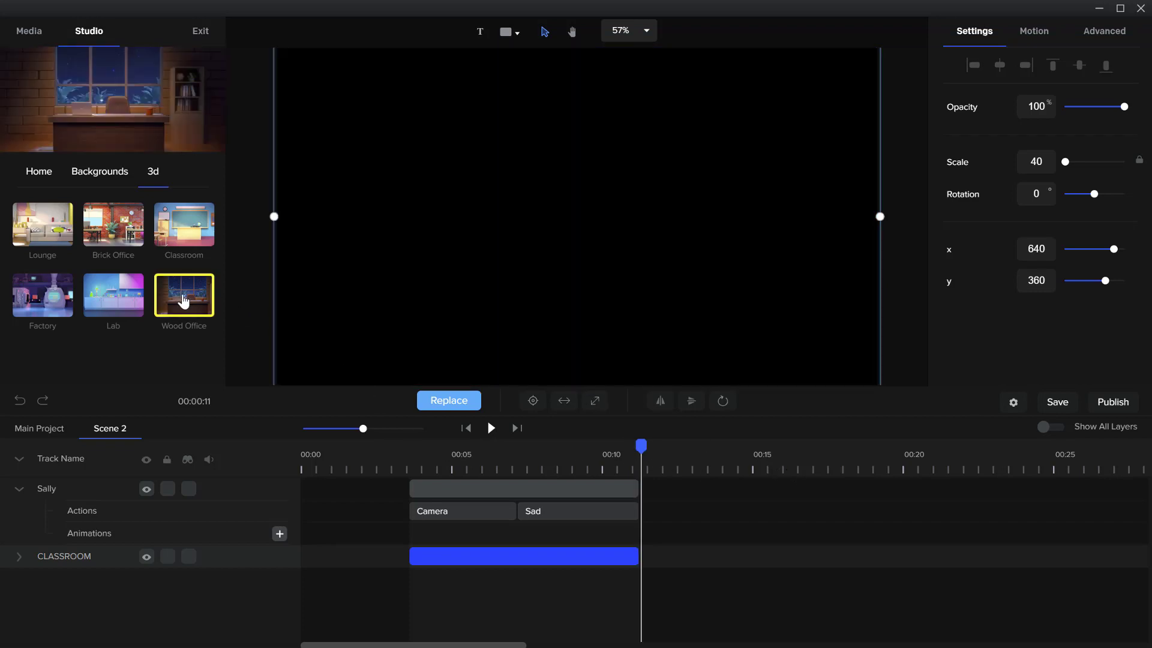
pyautogui.moveTo(183, 300)
pyautogui.mouseDown()
pyautogui.moveTo(412, 417)
pyautogui.moveTo(644, 490)
pyautogui.moveTo(665, 537)
pyautogui.moveTo(186, 302)
pyautogui.mouseUp()
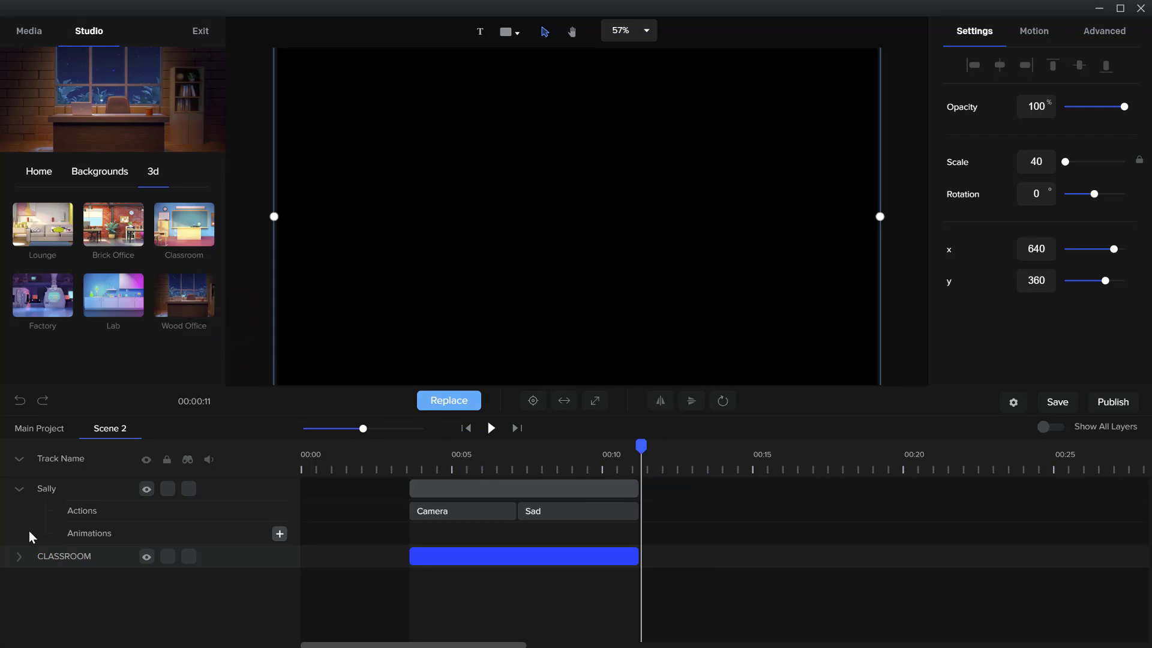
# Return to the main project and open the Welcome Scene group, with the playhead at about 2 seconds
pyautogui.click(59, 434)
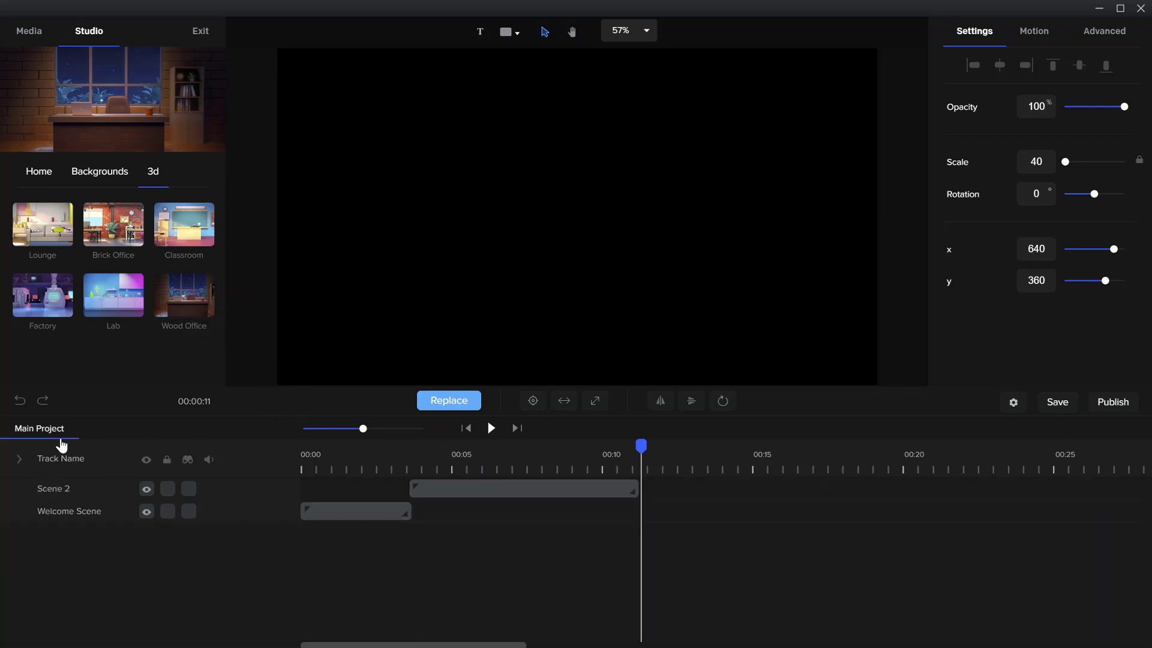
pyautogui.doubleClick(368, 511)
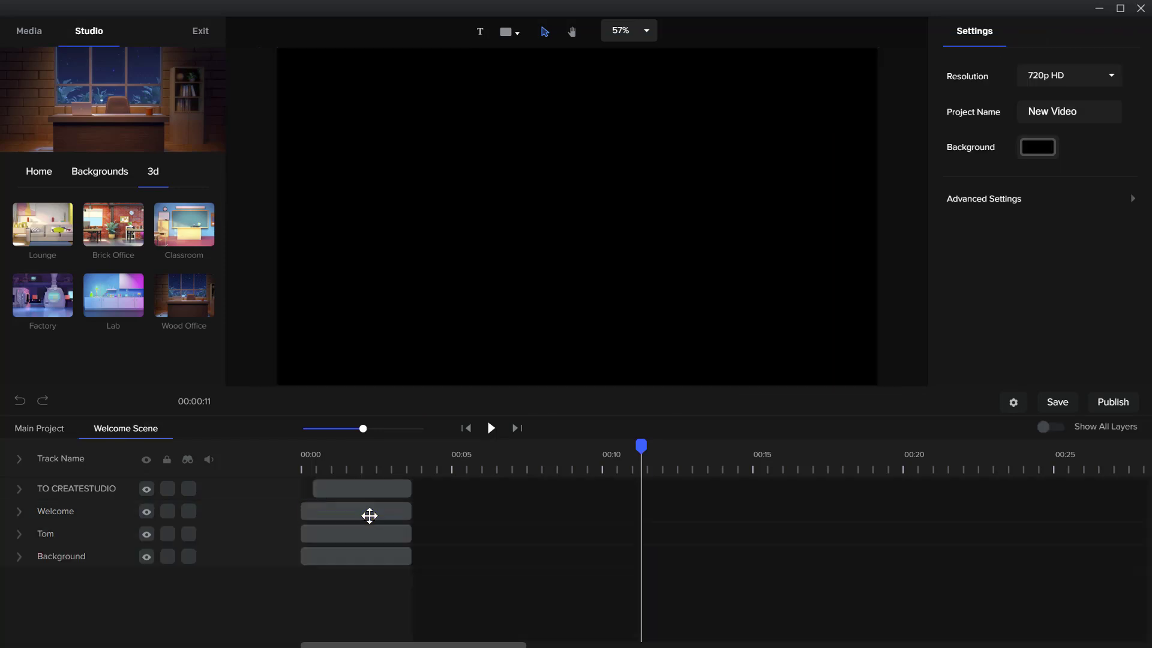
pyautogui.click(368, 513)
pyautogui.click(358, 483)
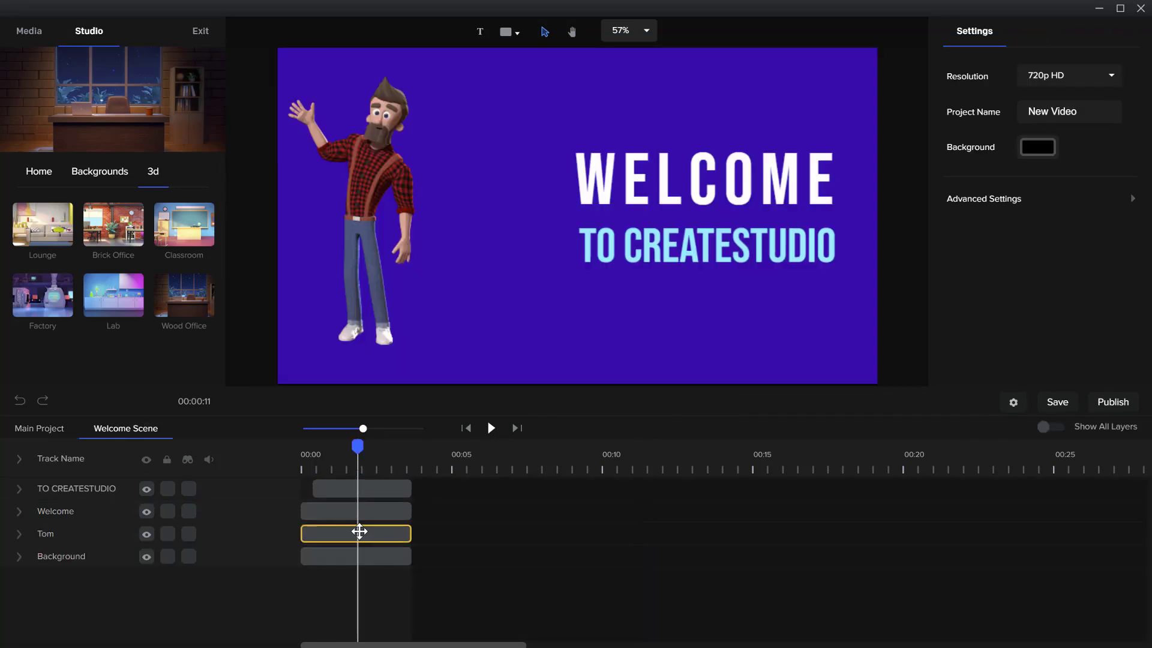
pyautogui.click(361, 532)
# Delete the plain purple Background layer from the Welcome Scene and add the Wood Office 3D background instead
pyautogui.click(360, 556)
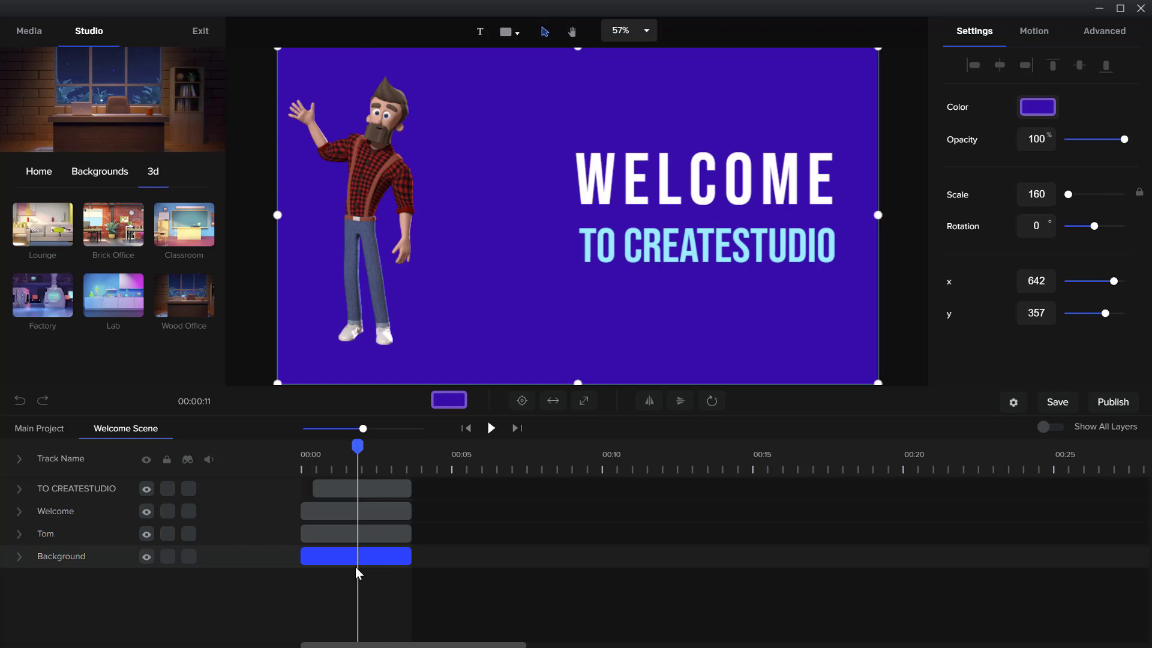
pyautogui.rightClick(326, 556)
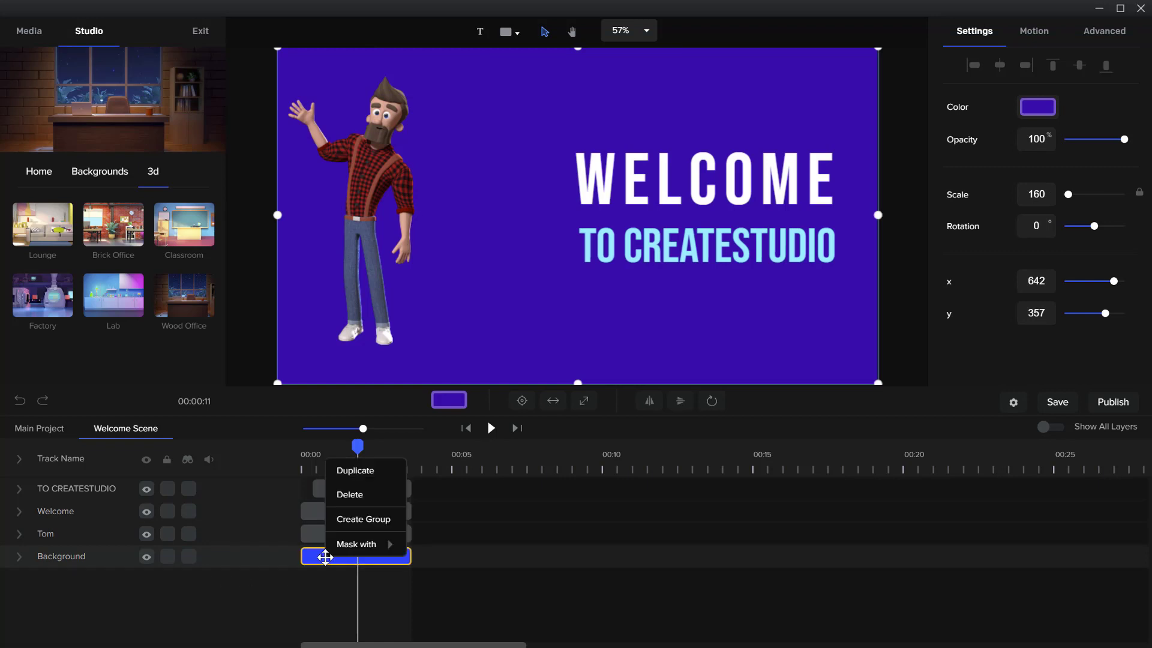
pyautogui.click(349, 494)
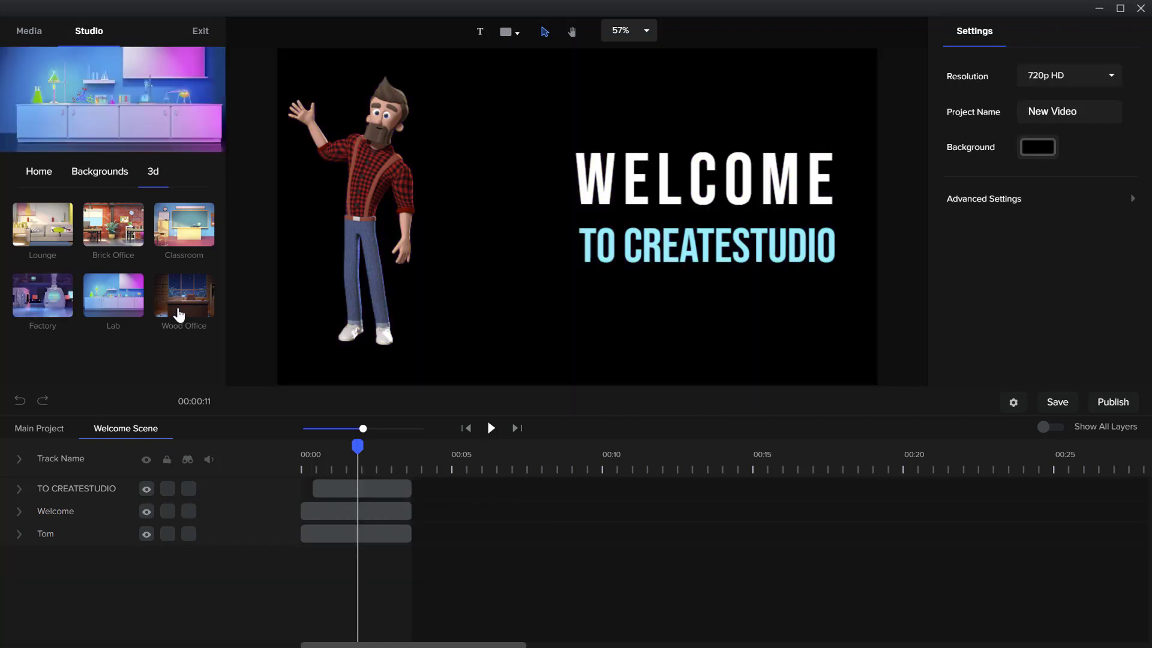
pyautogui.moveTo(184, 298); pyautogui.dragTo(466, 276)
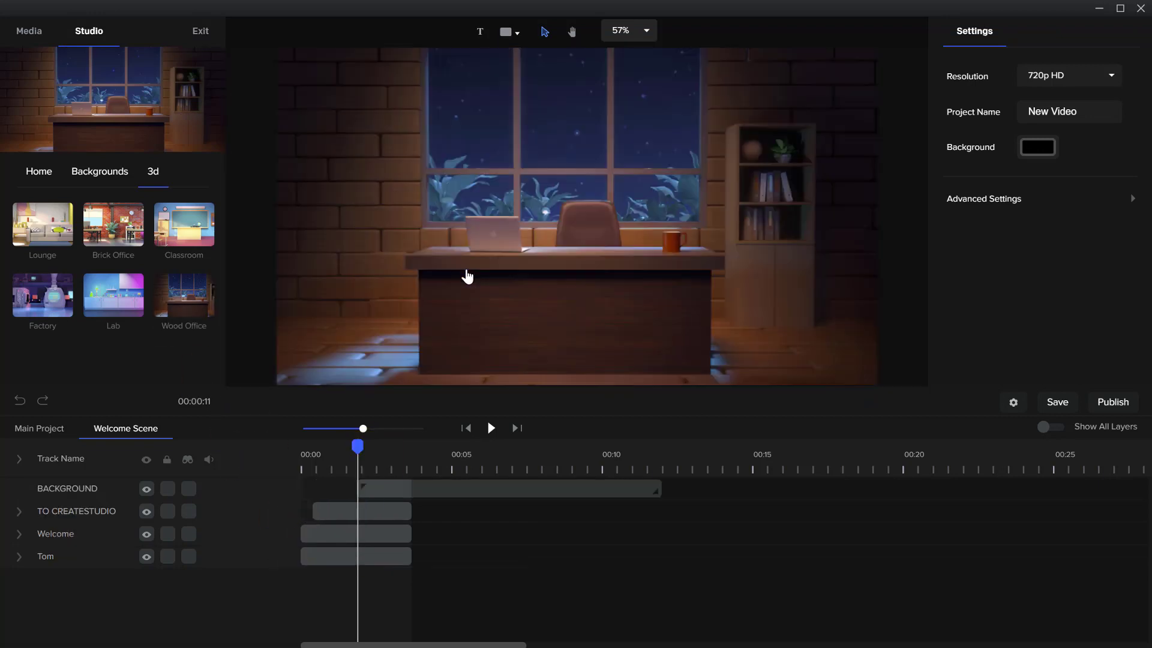
# Move the Wood Office background layer below Tom in the Welcome Scene and align its clip's start with 00:00
pyautogui.click(375, 489)
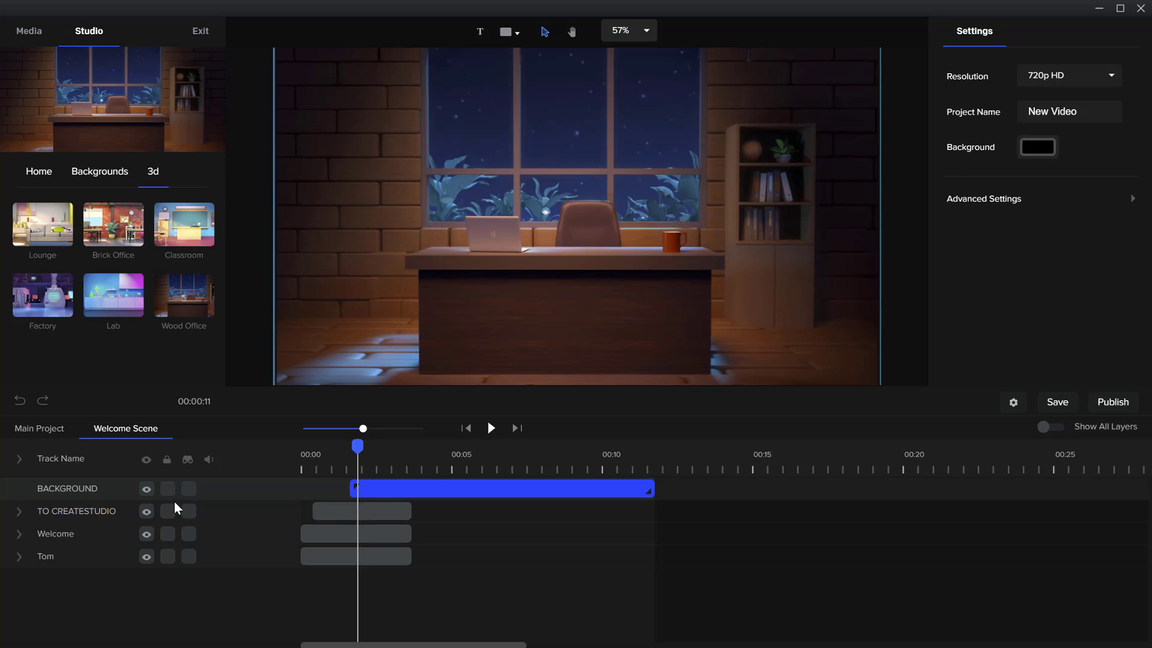
pyautogui.moveTo(90, 491); pyautogui.dragTo(87, 561)
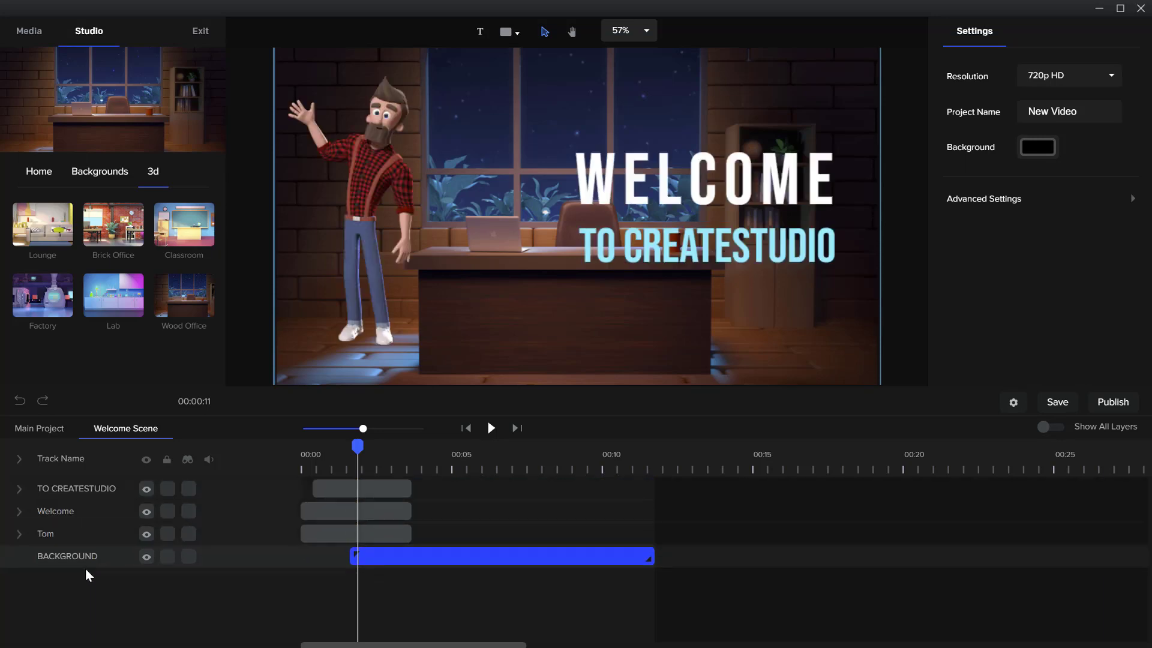
pyautogui.moveTo(479, 564); pyautogui.dragTo(416, 558)
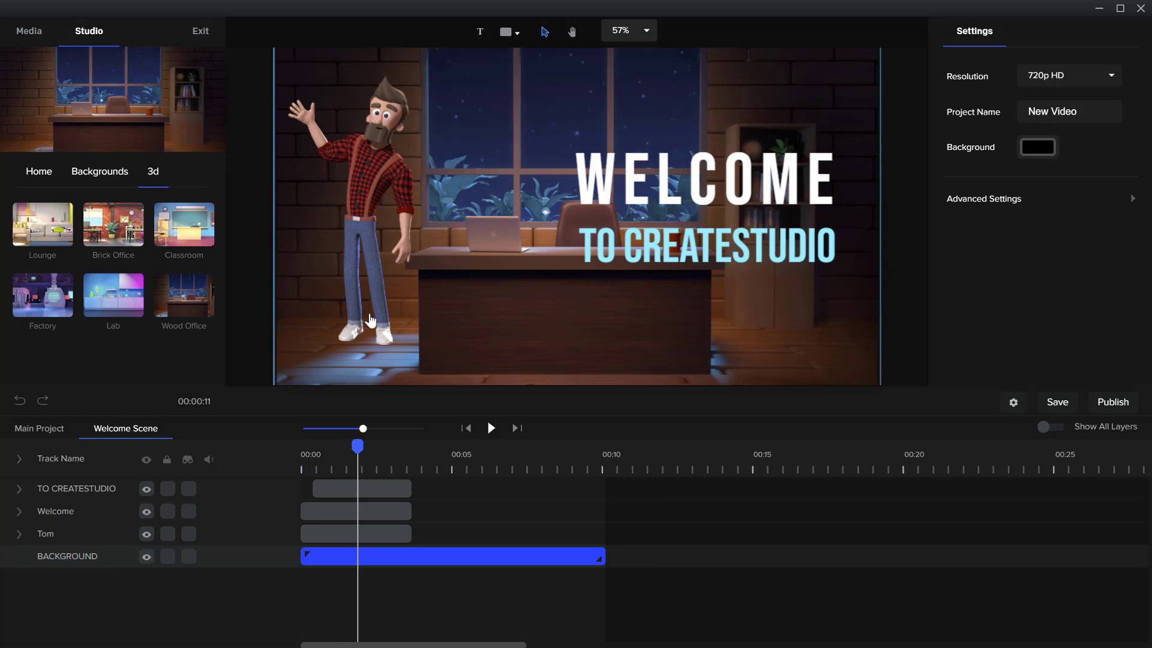
pyautogui.moveTo(360, 443)
pyautogui.mouseDown()
pyautogui.moveTo(386, 443)
pyautogui.moveTo(313, 427)
pyautogui.moveTo(362, 426)
pyautogui.mouseUp()
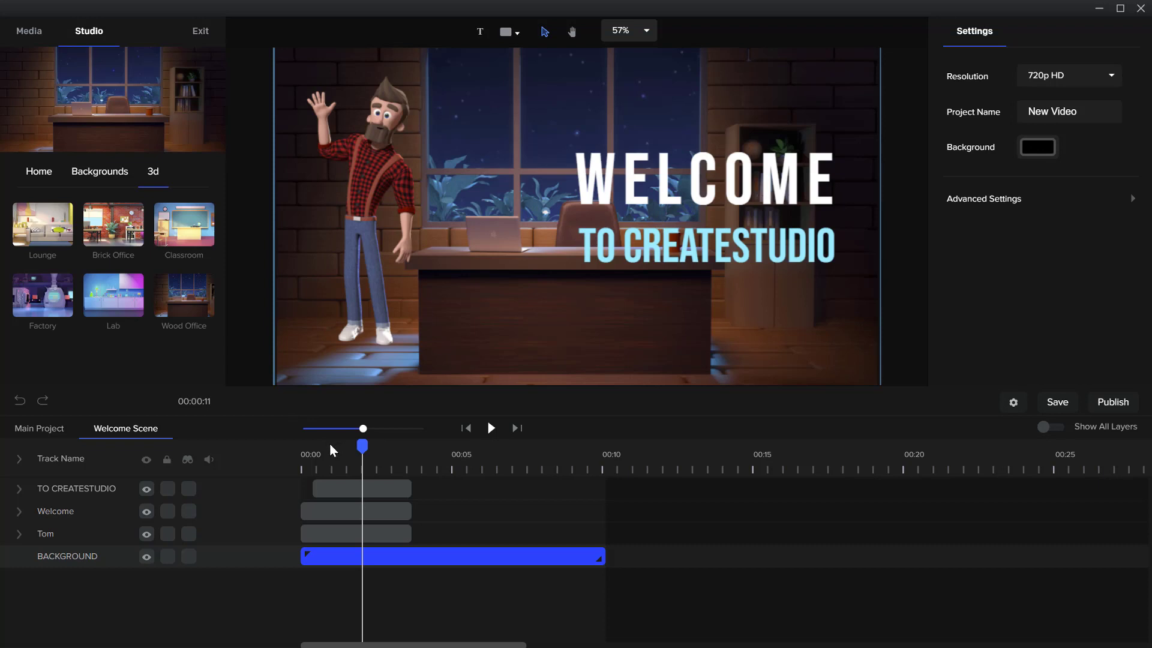
# Look through the Studio library's asset categories down to Video FX and Shapes, and the project's media folders
pyautogui.click(35, 174)
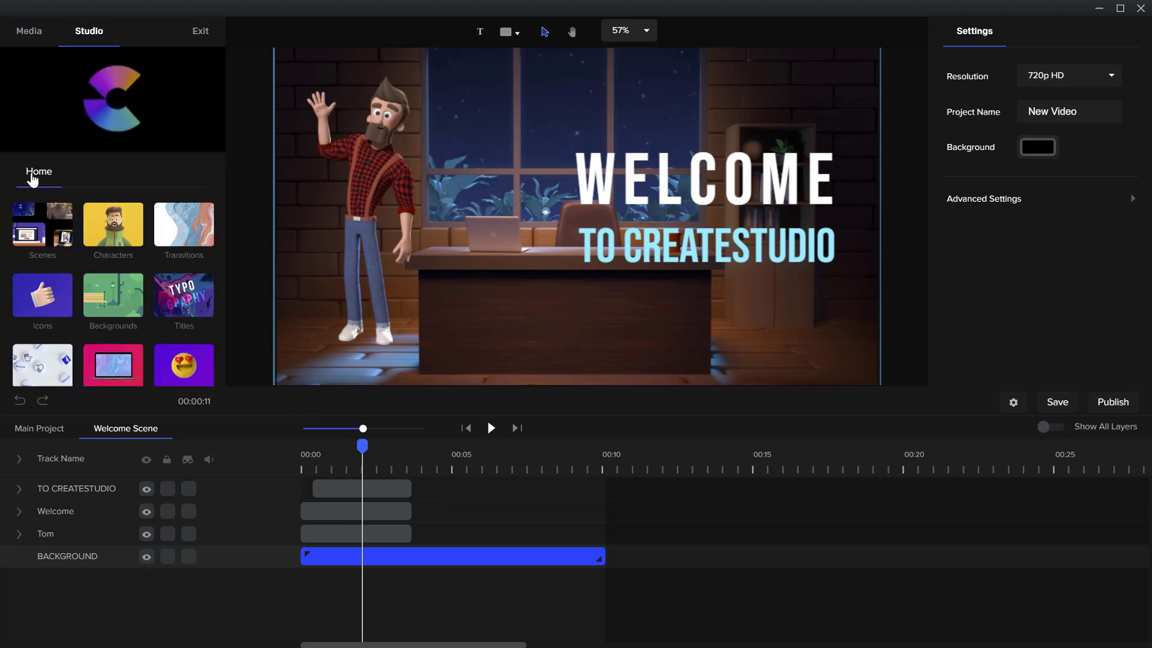
pyautogui.scroll(-2, 120, 264)
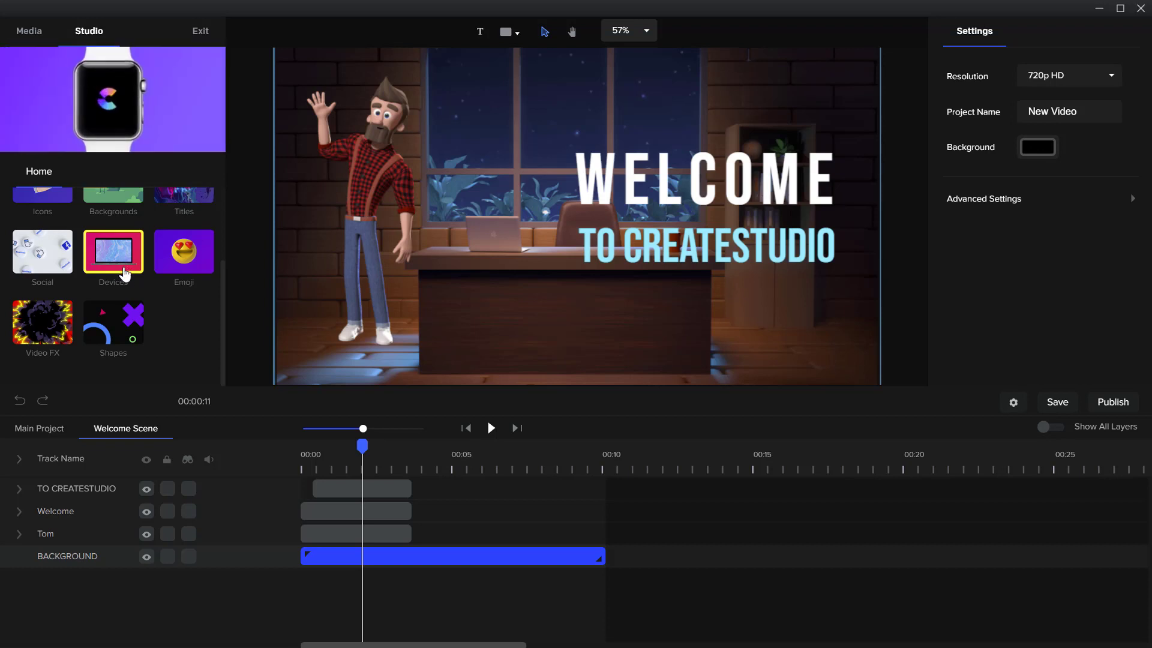
pyautogui.click(1054, 427)
pyautogui.click(1056, 428)
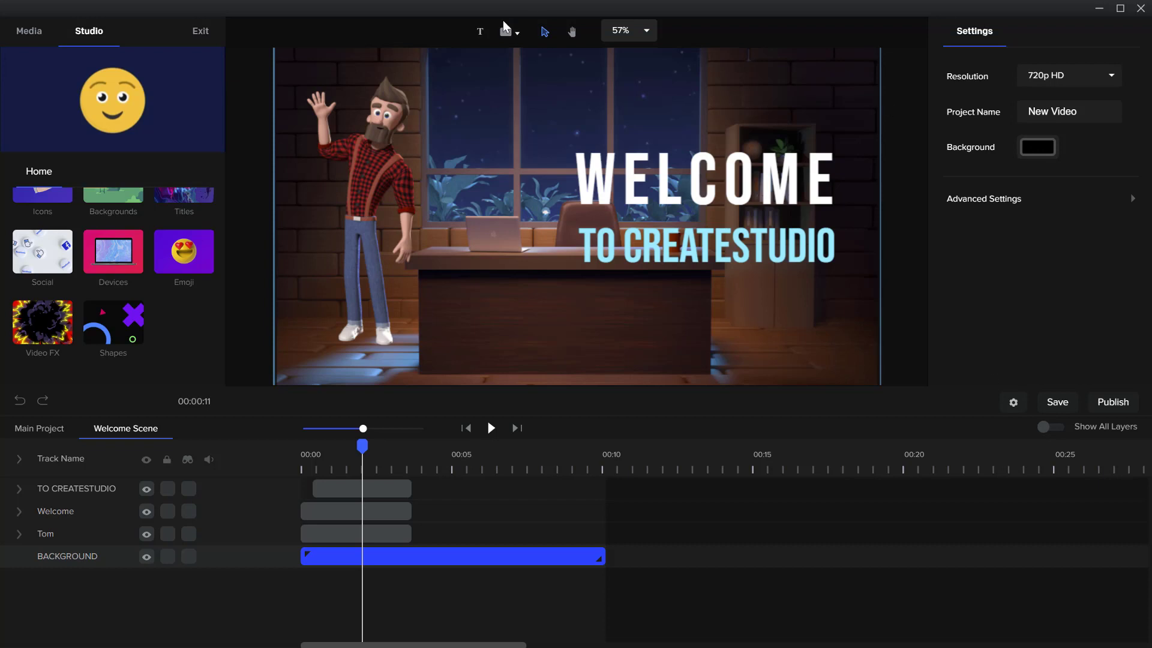
pyautogui.click(29, 31)
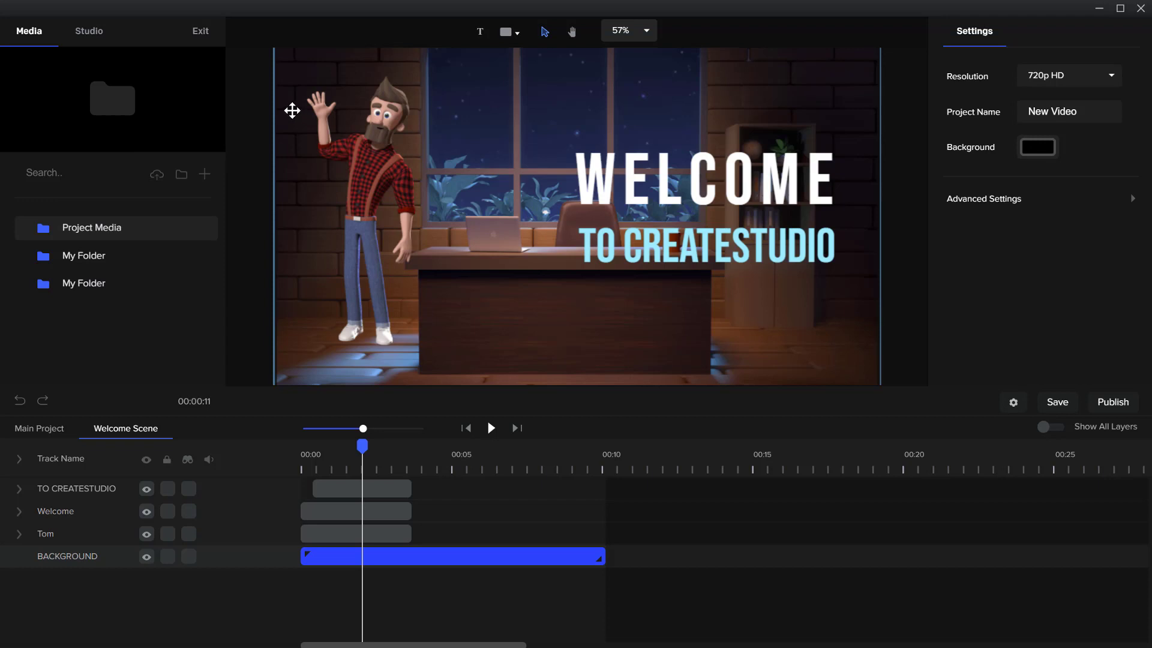
# Save the project and publish it as an MP4 named video.mp4 in the Downloads folder
pyautogui.click(1057, 403)
pyautogui.click(1109, 403)
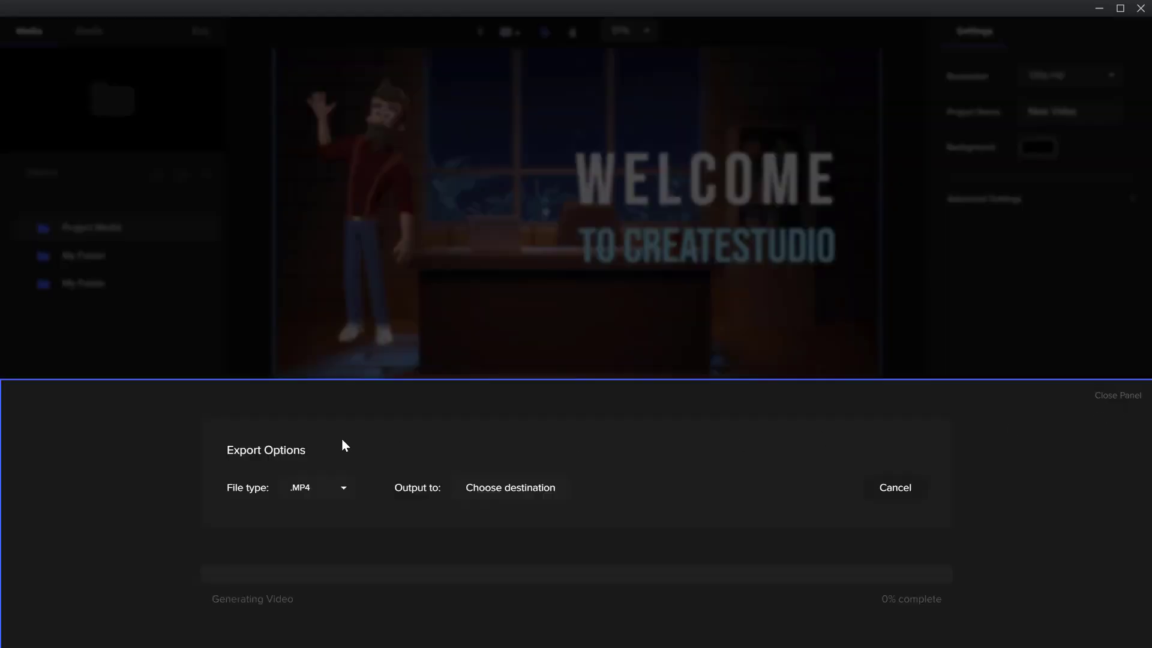
pyautogui.click(503, 489)
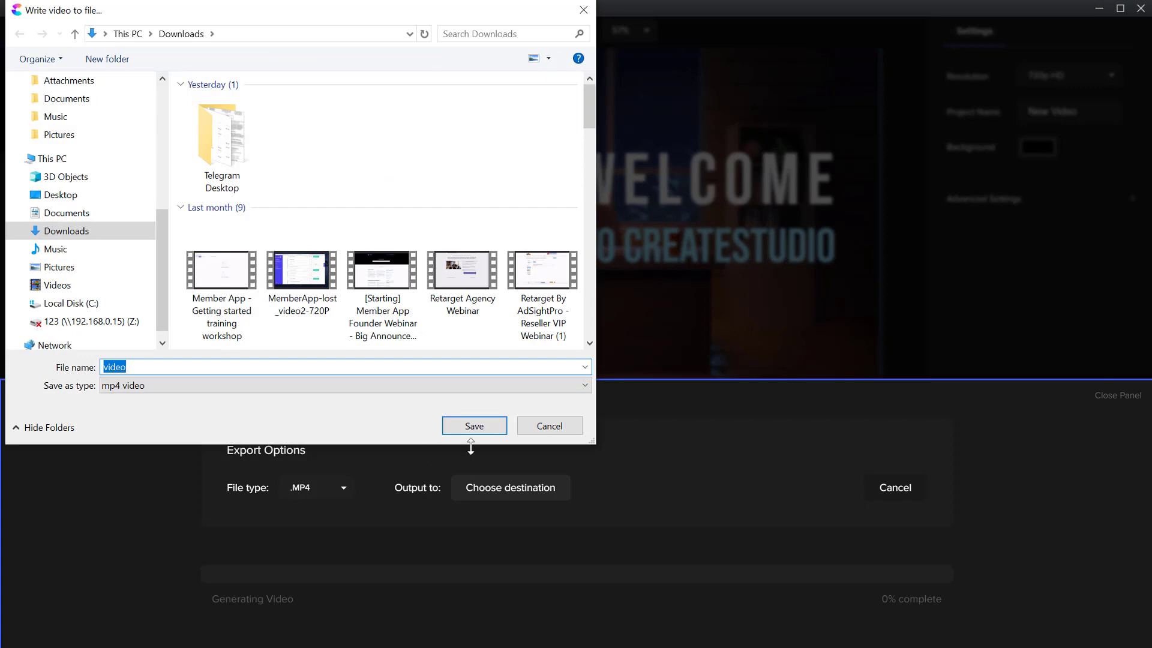
pyautogui.click(474, 425)
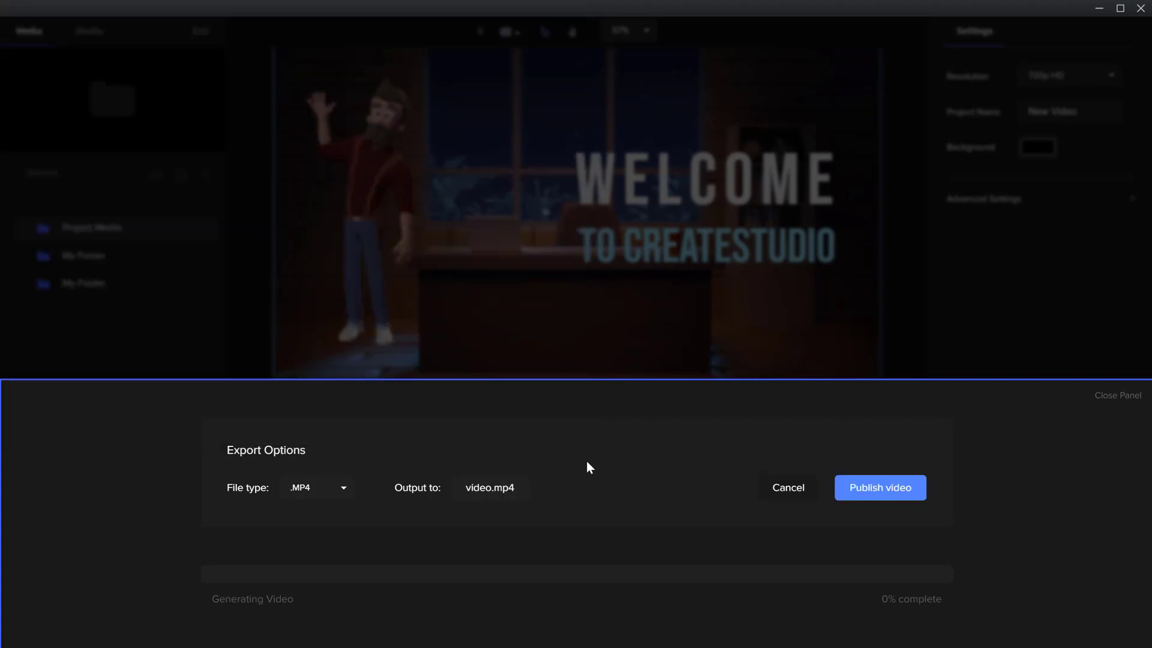
pyautogui.click(855, 483)
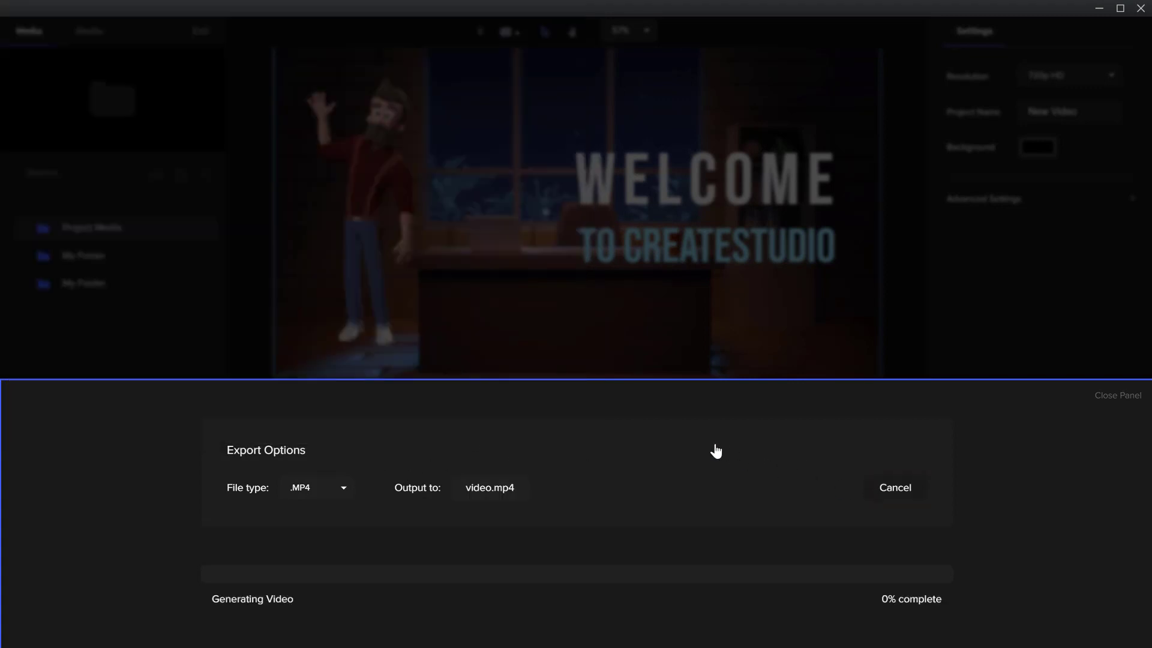